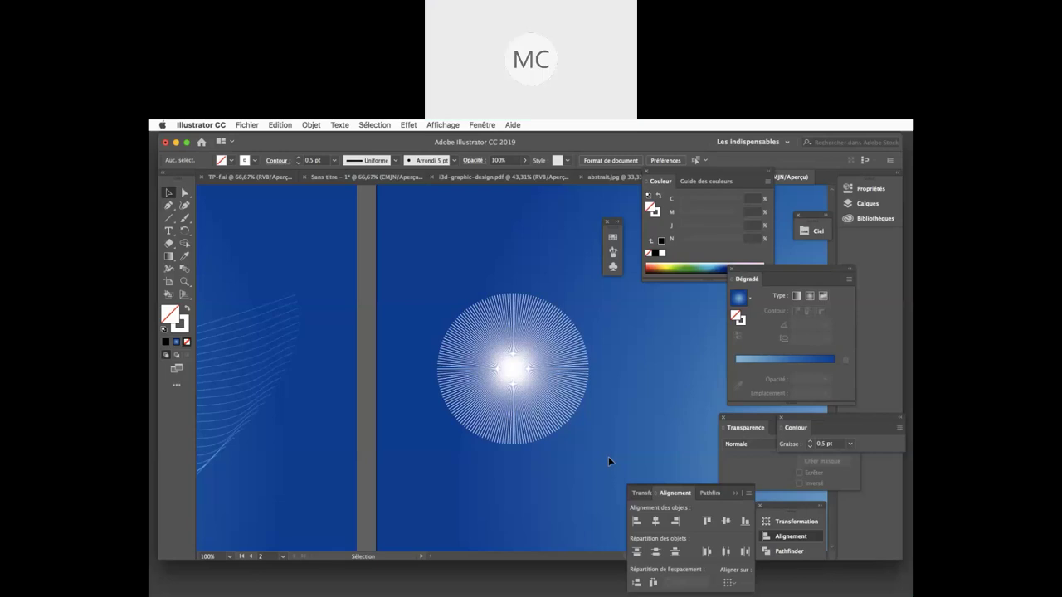
Step: Delete the small radial line burst near the second artboard's left edge
scroll(608, 461, "down", 2)
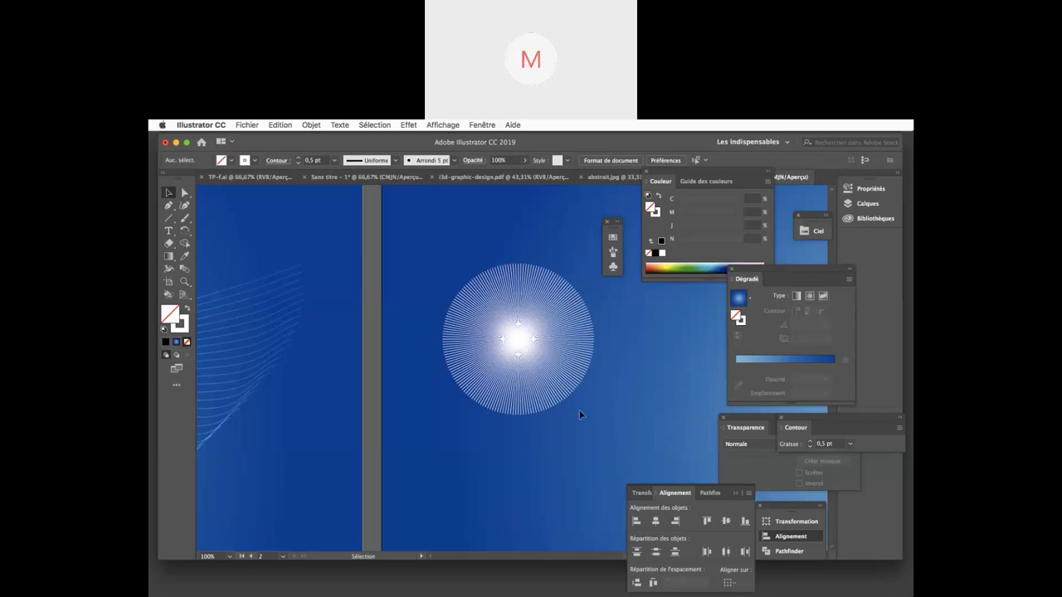
scroll(597, 439, "right", 10)
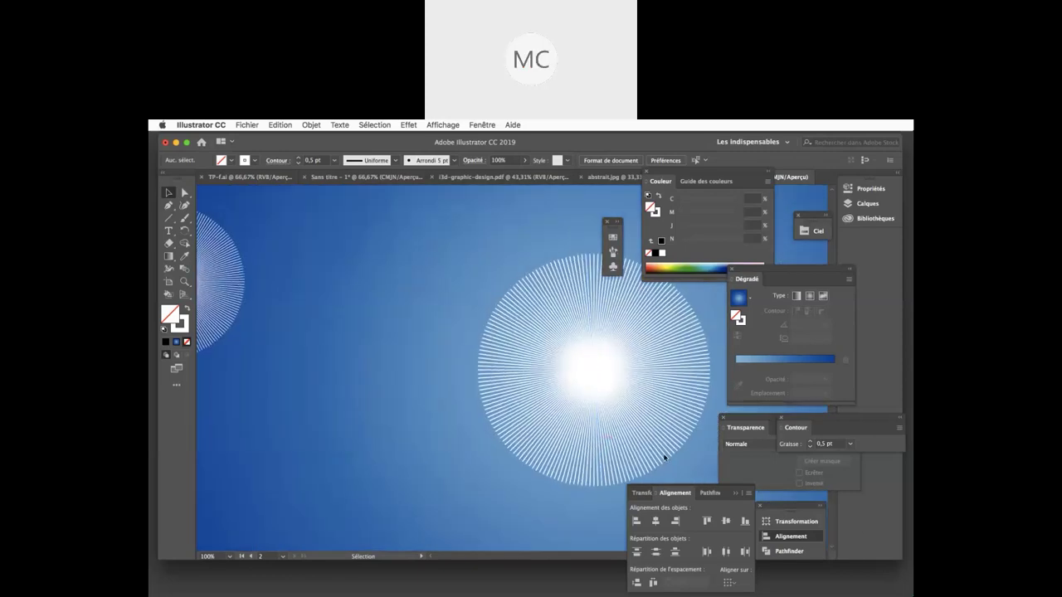
scroll(526, 443, "left", 4)
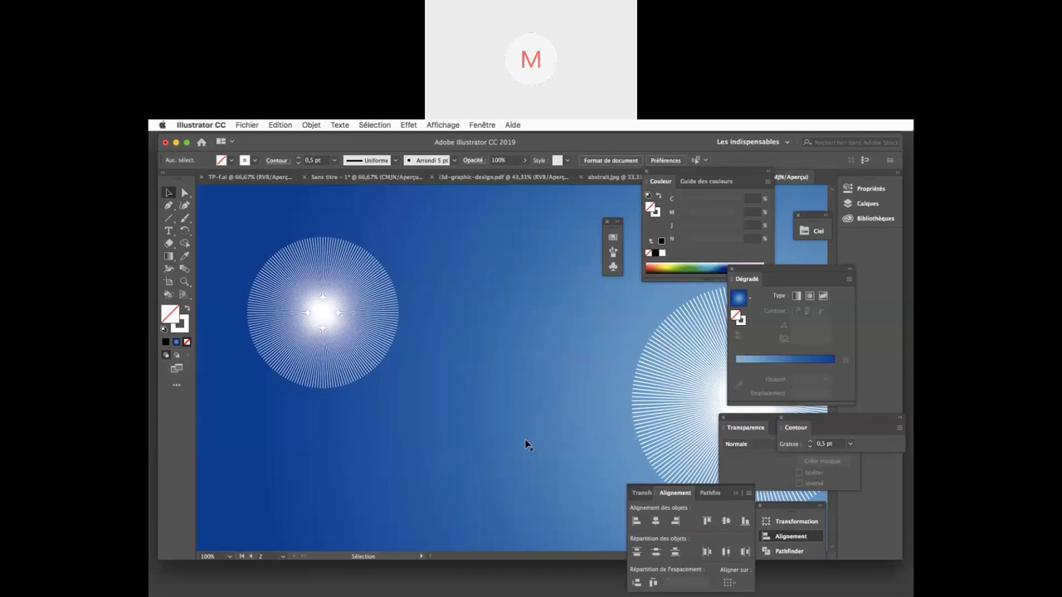
left_click_drag(208, 216, 439, 421)
key("Delete")
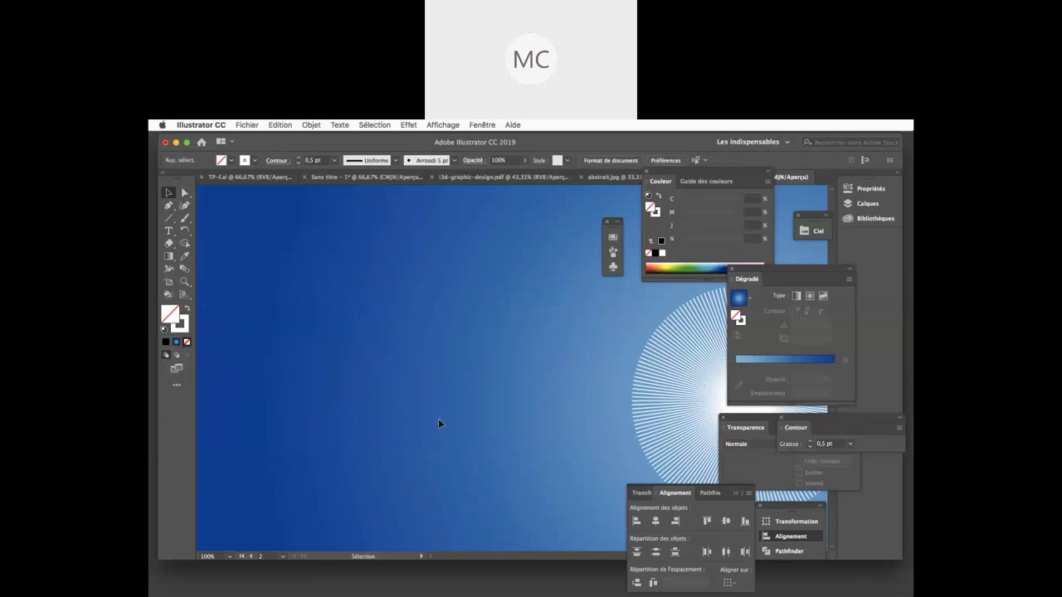
Step: Select the large radial line burst in the middle of the second artboard
scroll(452, 423, "right", 4)
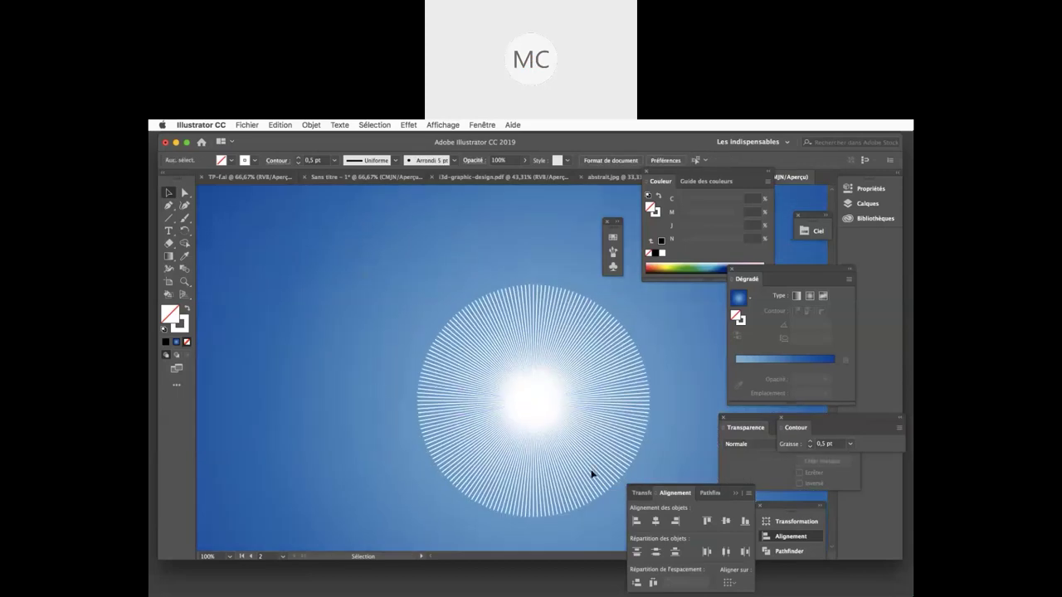
scroll(648, 427, "down", 5)
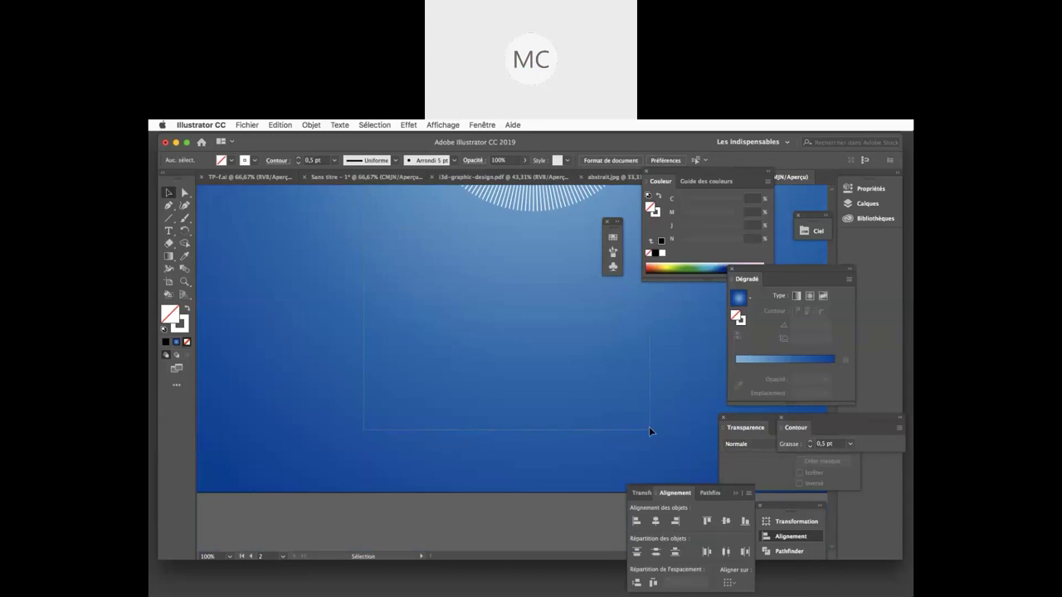
left_click(649, 427)
scroll(504, 414, "up", 3)
scroll(503, 419, "up", 3)
scroll(503, 419, "right", 2)
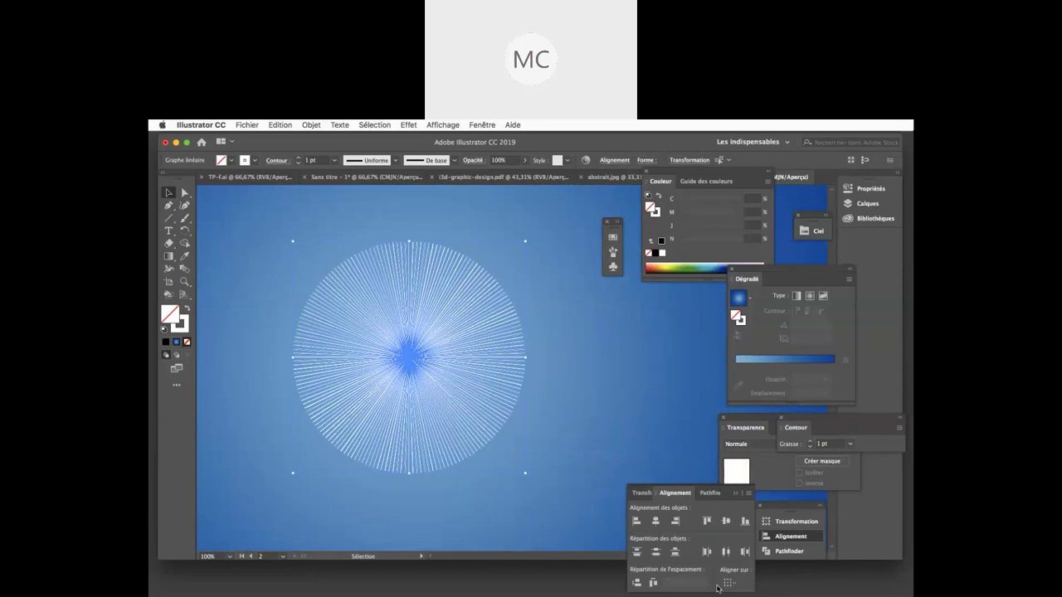
key("shift+Tab")
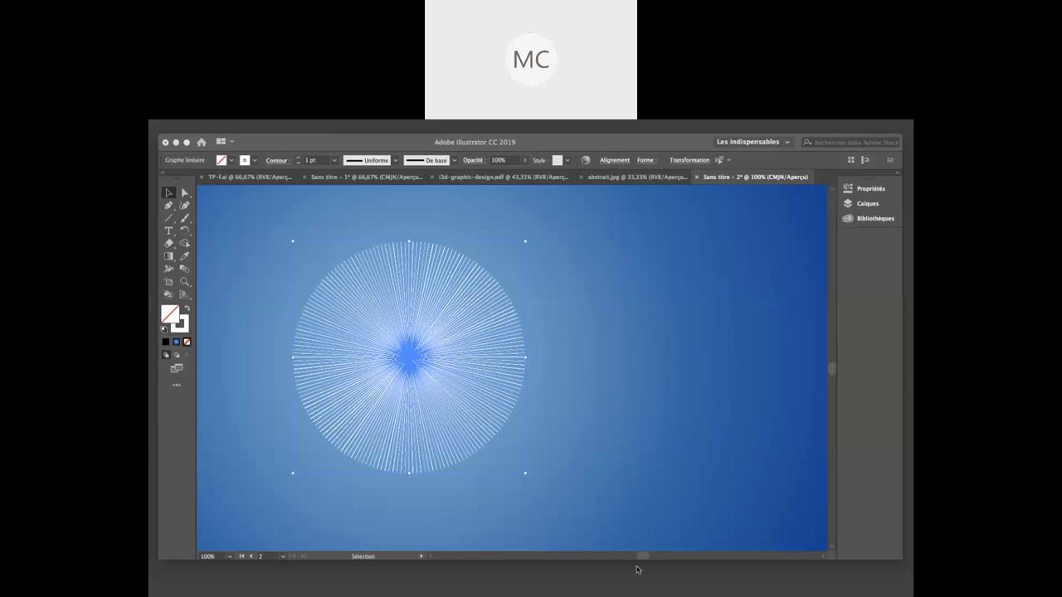
left_click(672, 589)
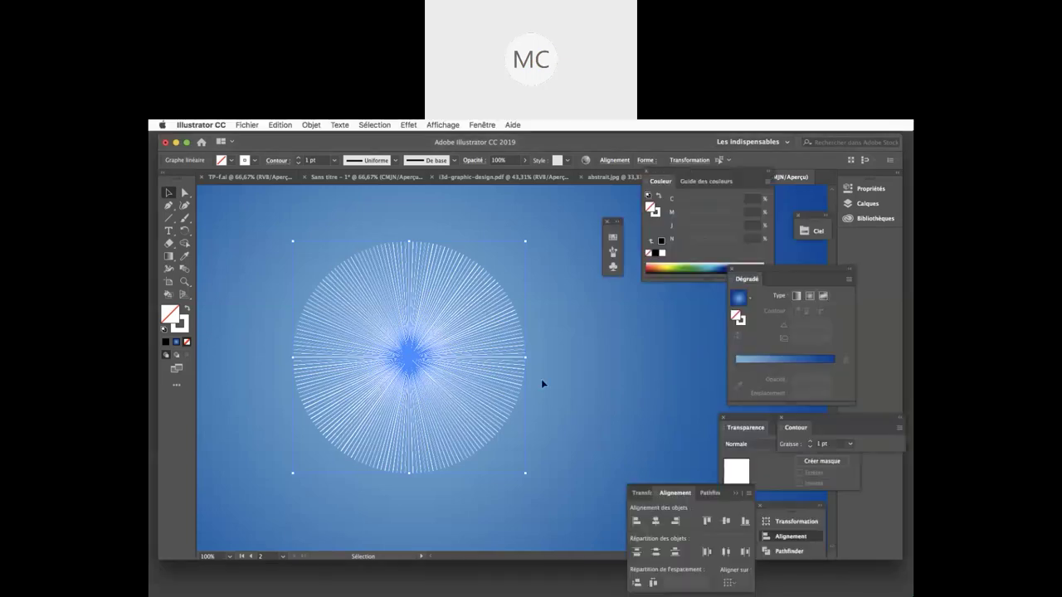
Step: Set up an Objectif 180° warp on the selected burst with inflexion 43%, horizontal distortion 91% and vertical distortion -75%
left_click(410, 124)
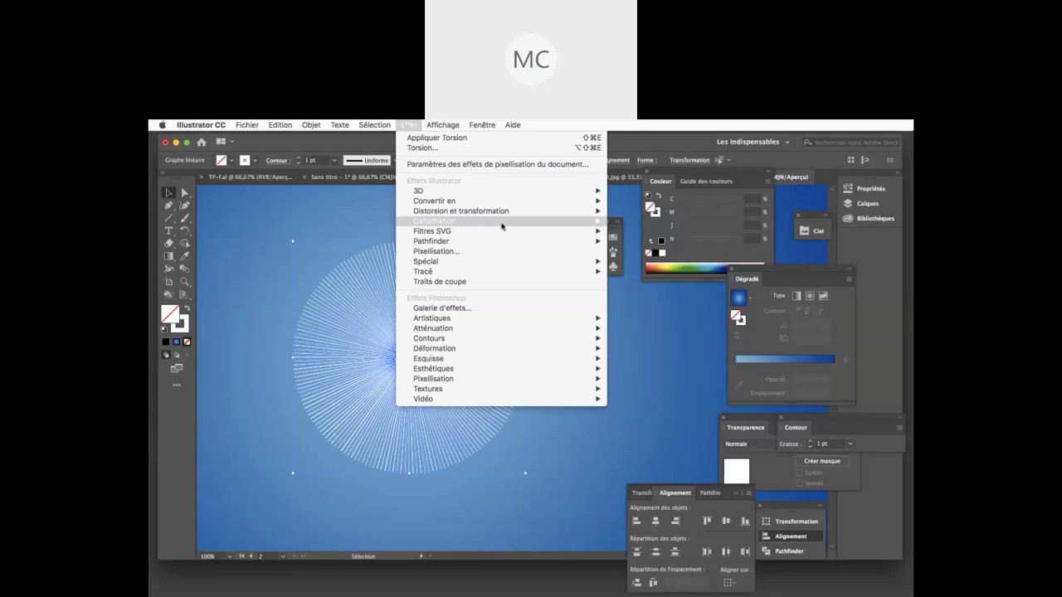
mouse_move(545, 225)
left_click(679, 336)
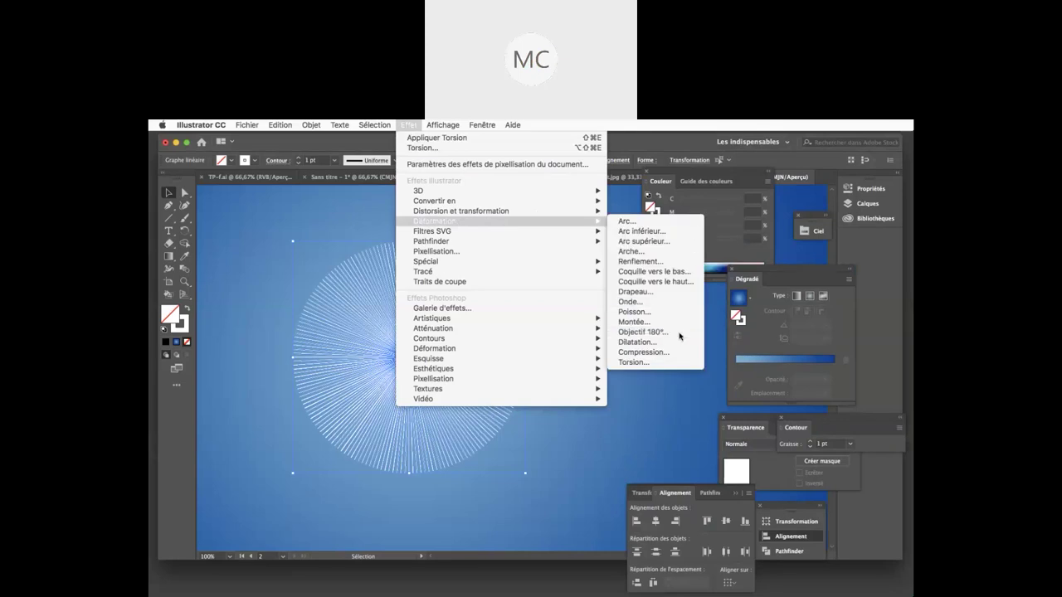
left_click_drag(636, 310, 514, 230)
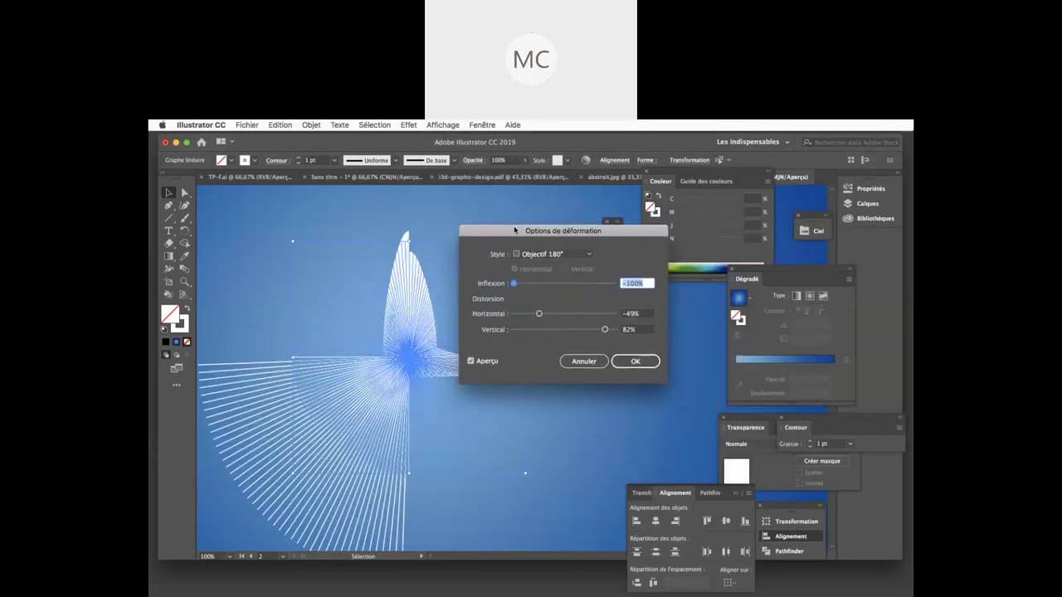
left_click(715, 592)
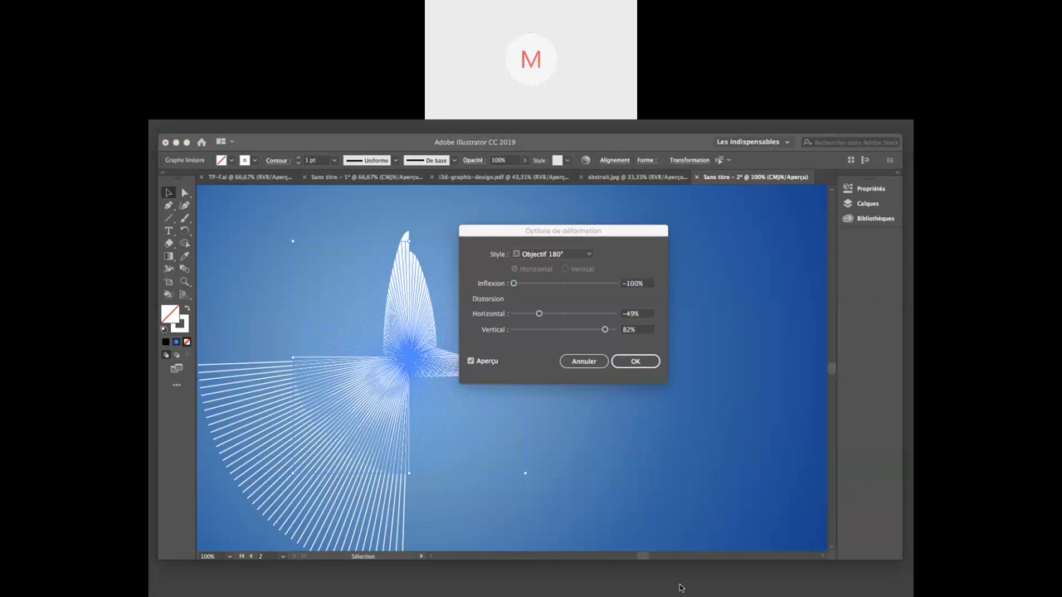
left_click(637, 282)
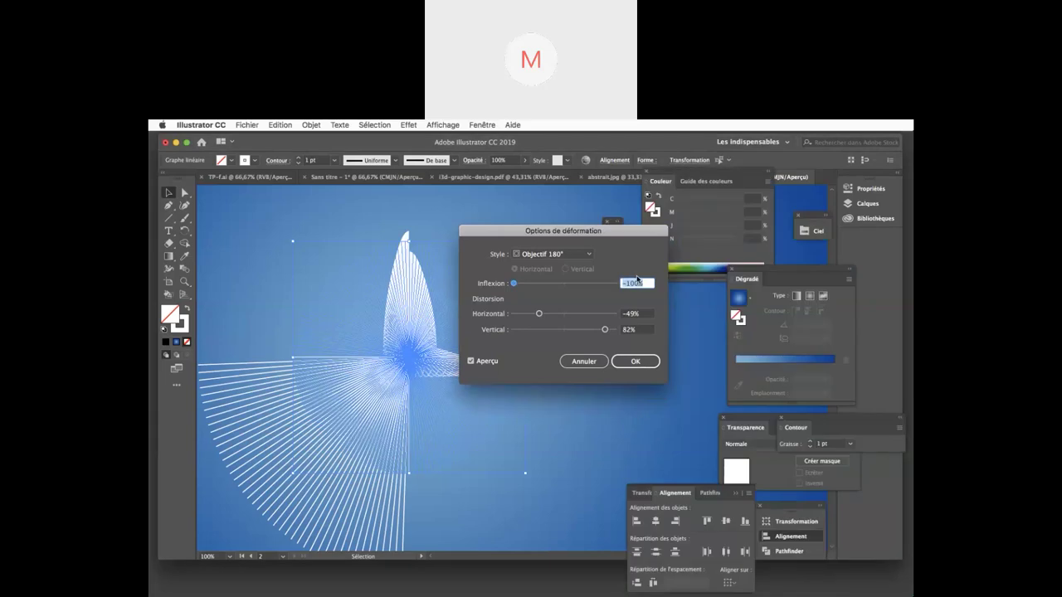
type("43")
key("Tab")
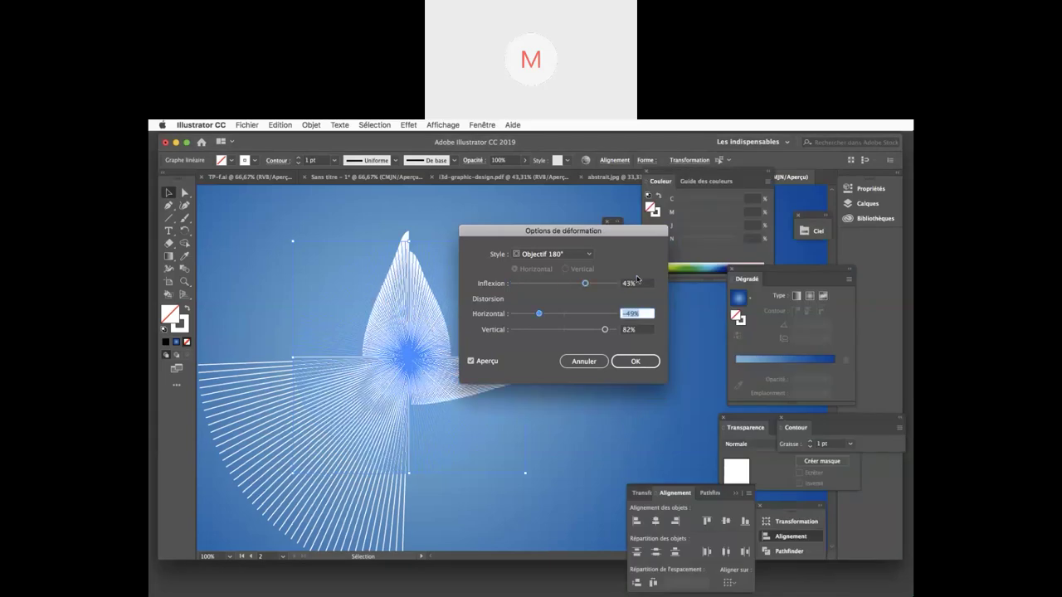
type("91")
key("Tab")
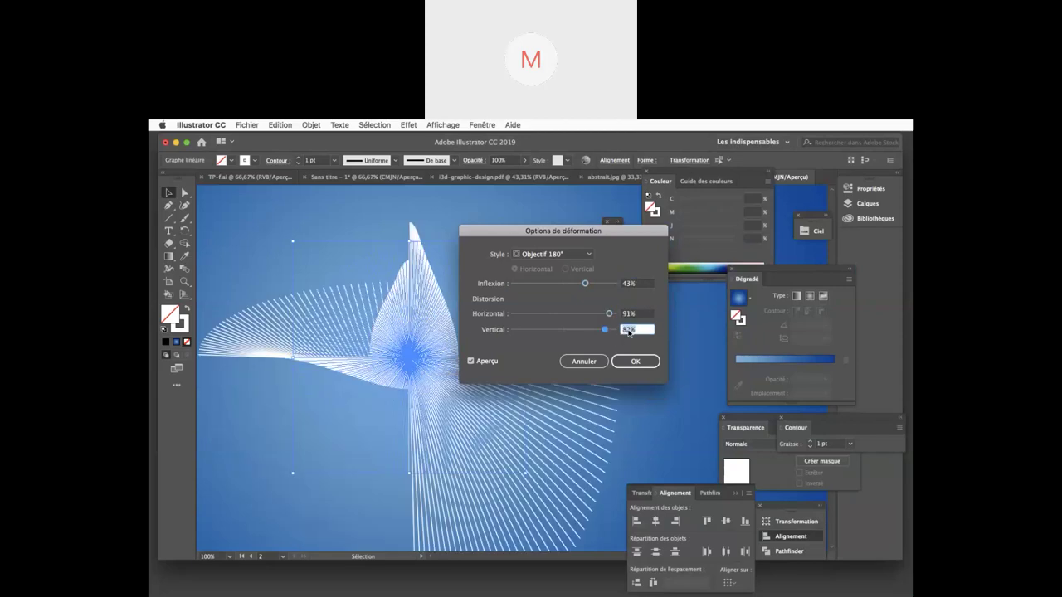
type("-75")
key("Tab")
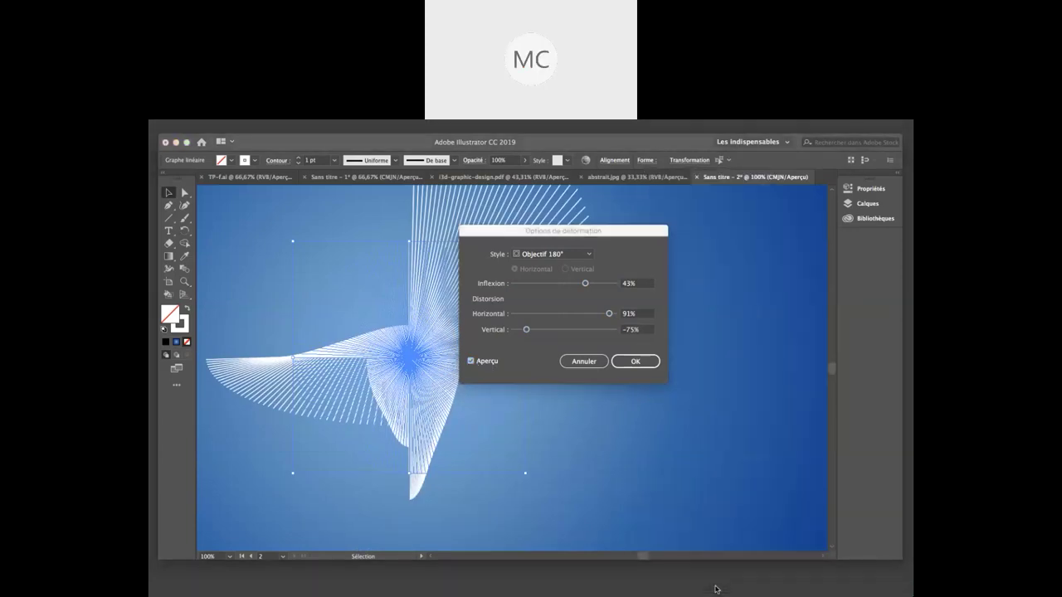
Step: Move the warp options dialog off the burst's preview and apply the warp effect
left_click(674, 585)
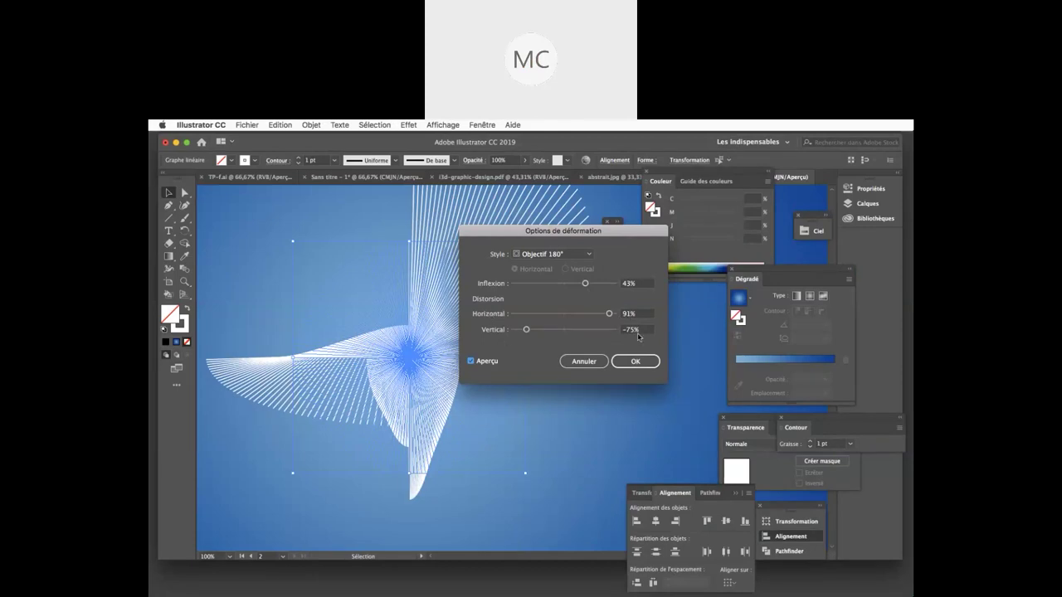
left_click_drag(578, 234, 611, 348)
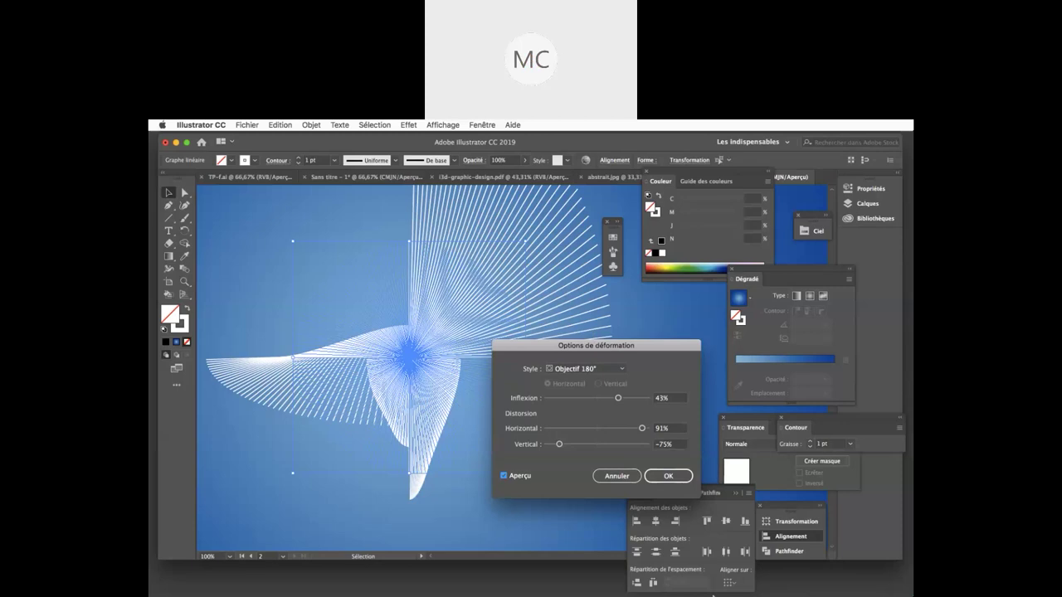
left_click(717, 589)
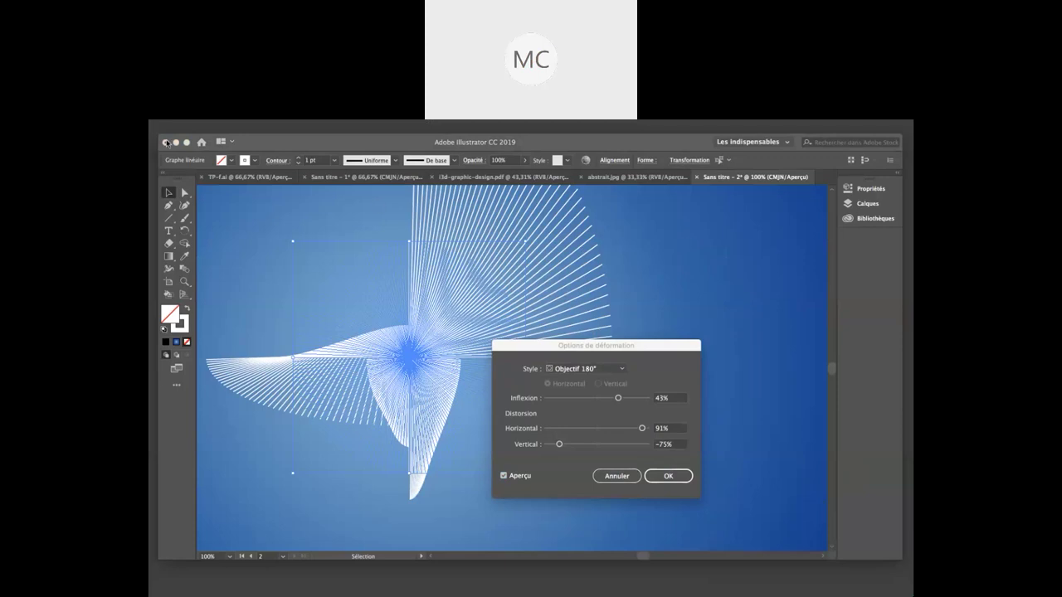
left_click(603, 355)
left_click_drag(603, 352, 549, 322)
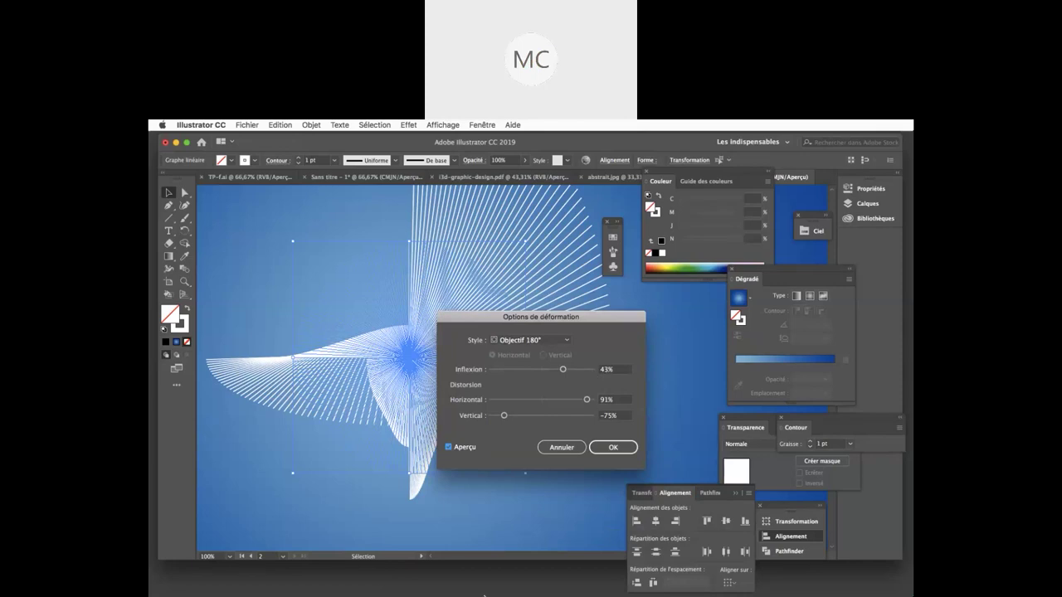
left_click(335, 584)
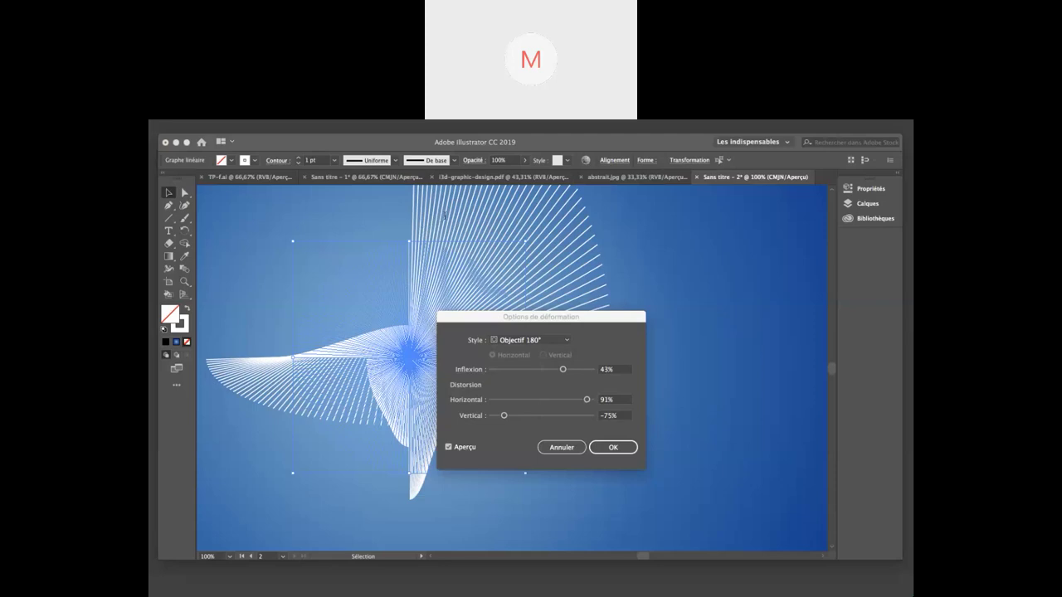
left_click(401, 146)
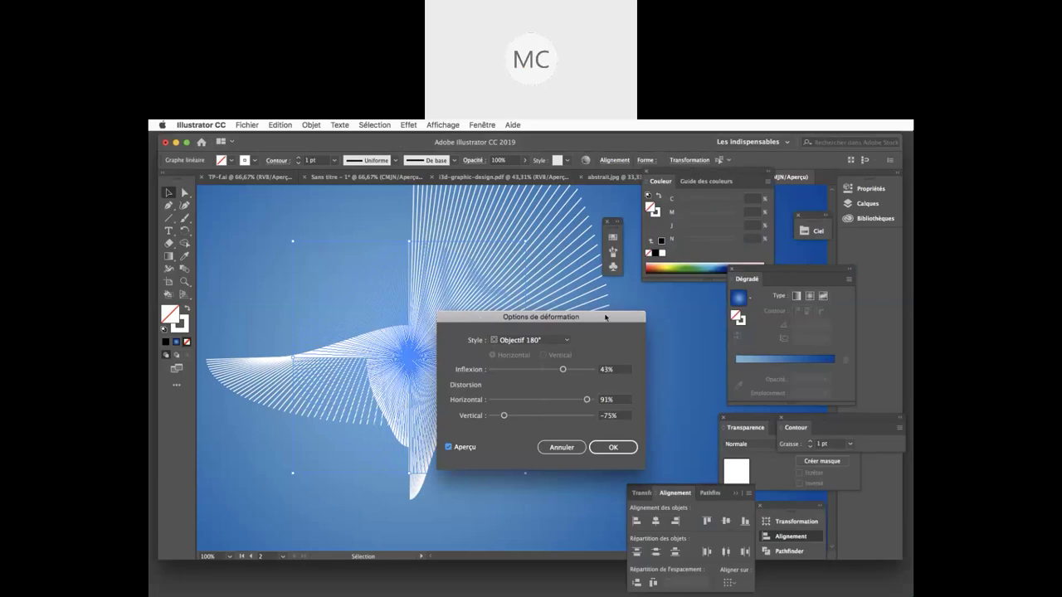
left_click_drag(605, 325, 589, 306)
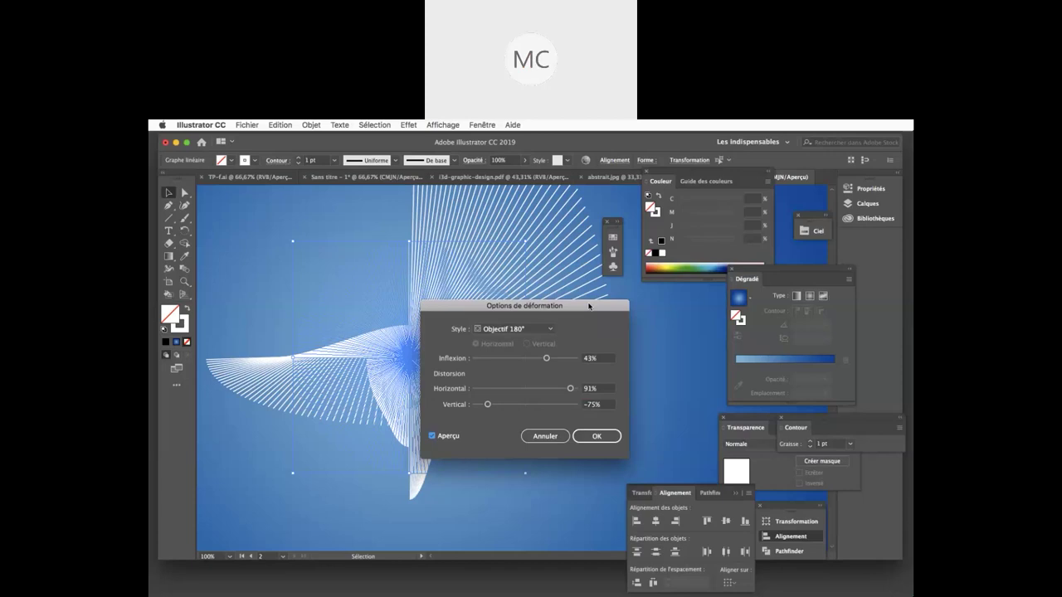
left_click(599, 437)
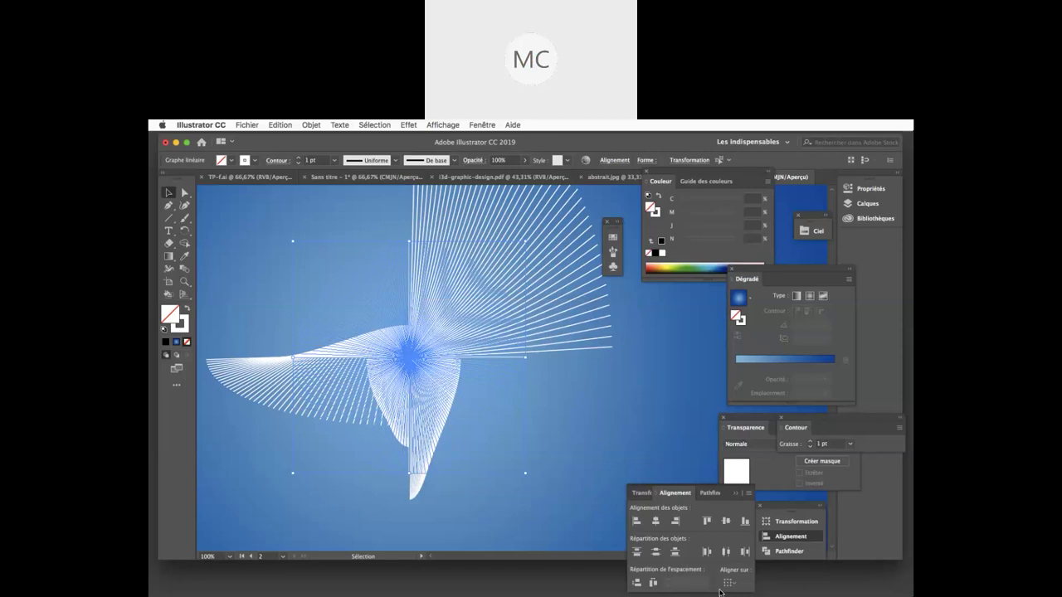
Step: Start a Transformation distortion effect on the warped burst and set its scaling to 121% horizontally and 141% vertically
key("shift+Tab")
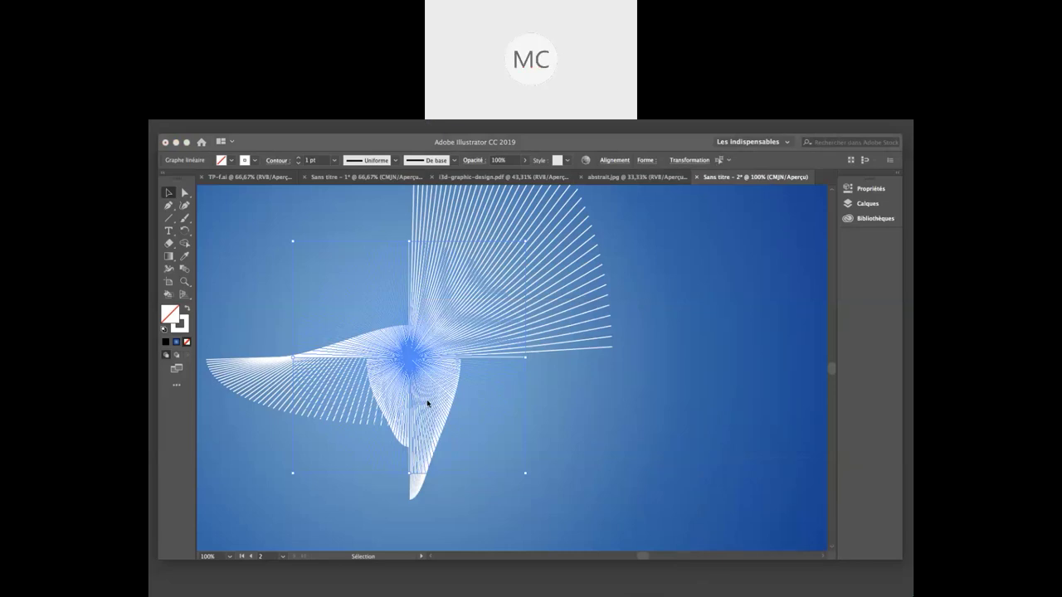
left_click(671, 580)
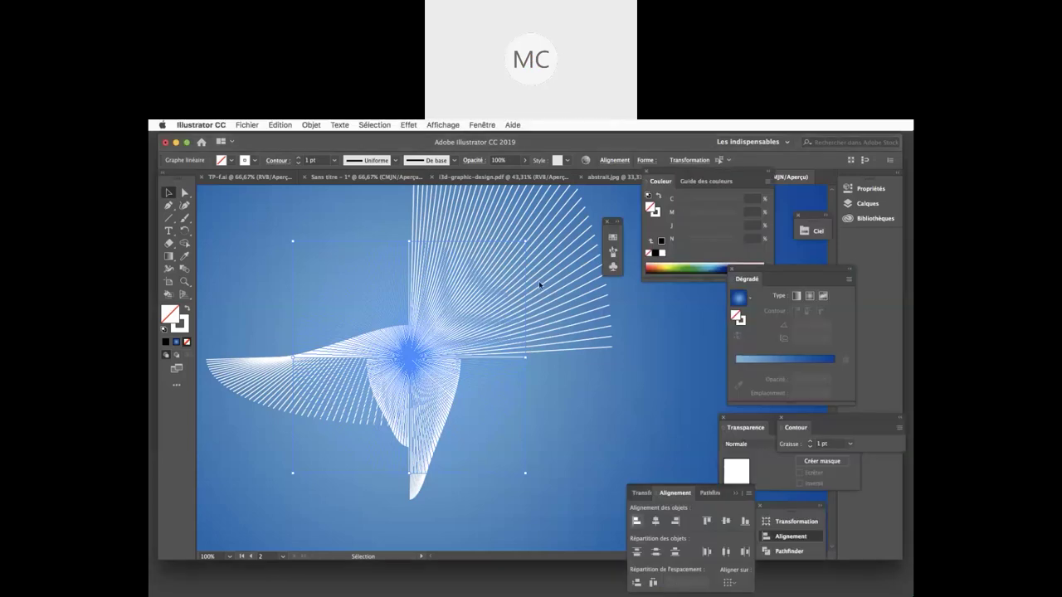
left_click(408, 125)
mouse_move(582, 214)
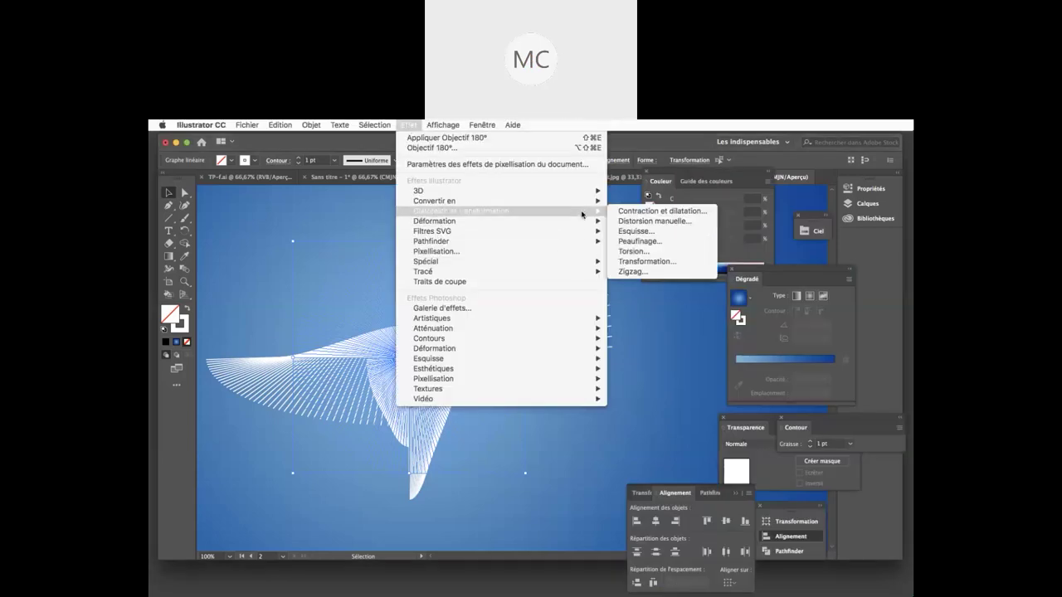
left_click(662, 262)
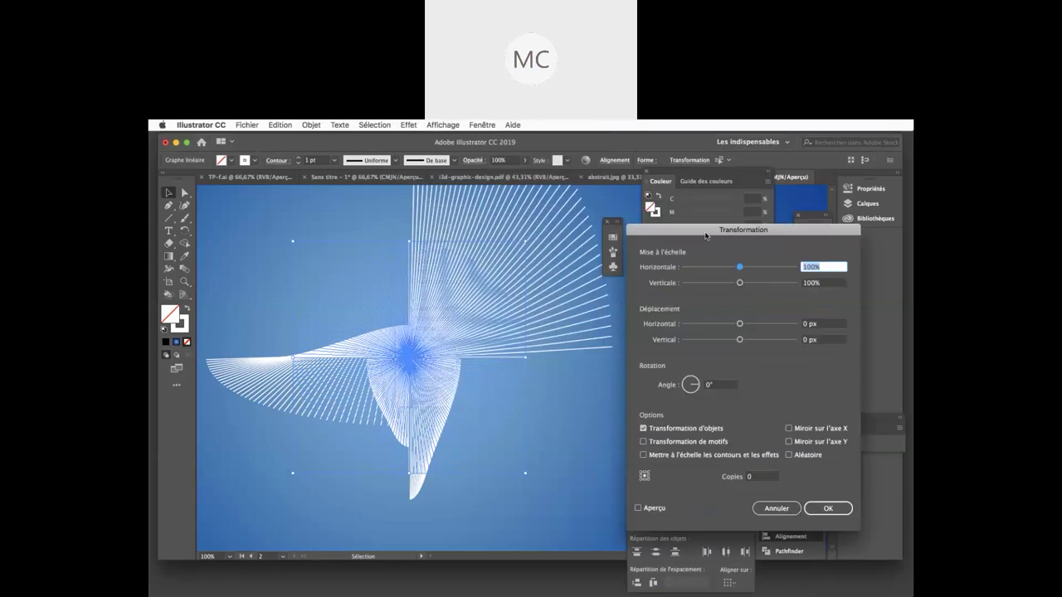
left_click_drag(706, 237, 589, 277)
type("12")
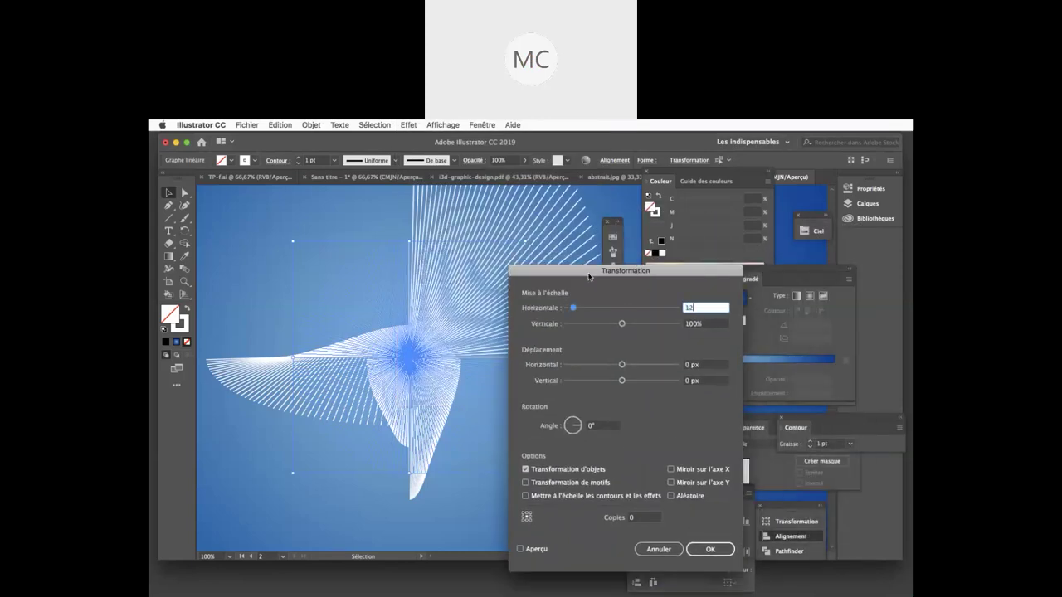
type("1")
left_click(691, 326)
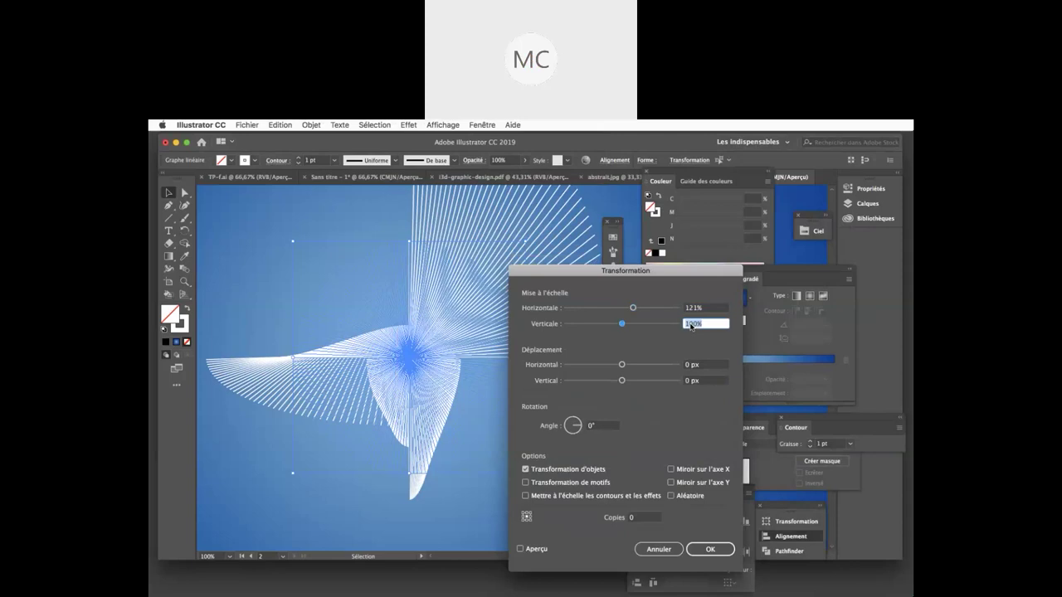
type("148")
left_click(762, 304)
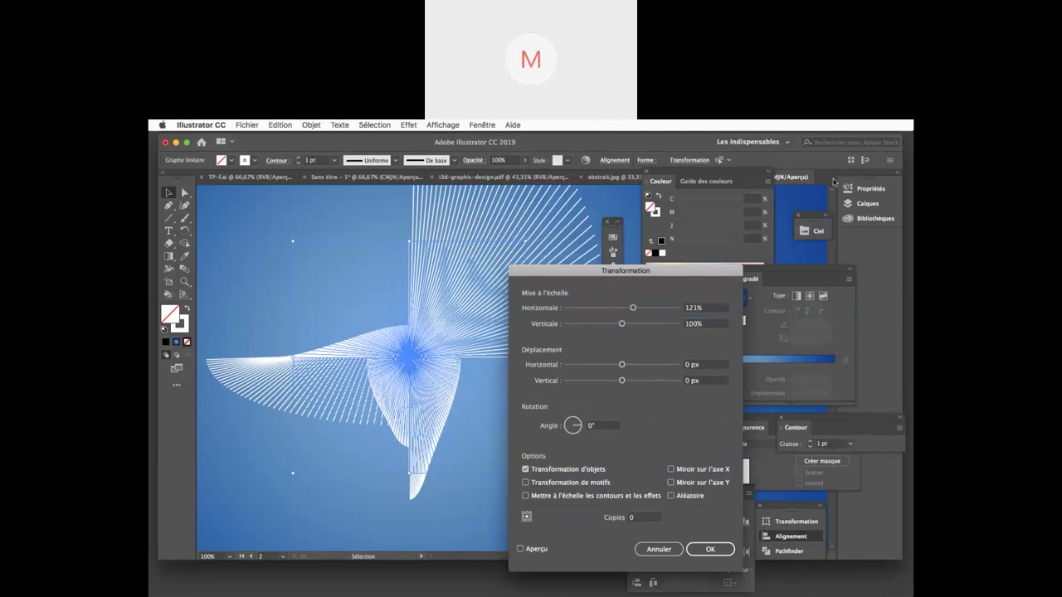
left_click(694, 326)
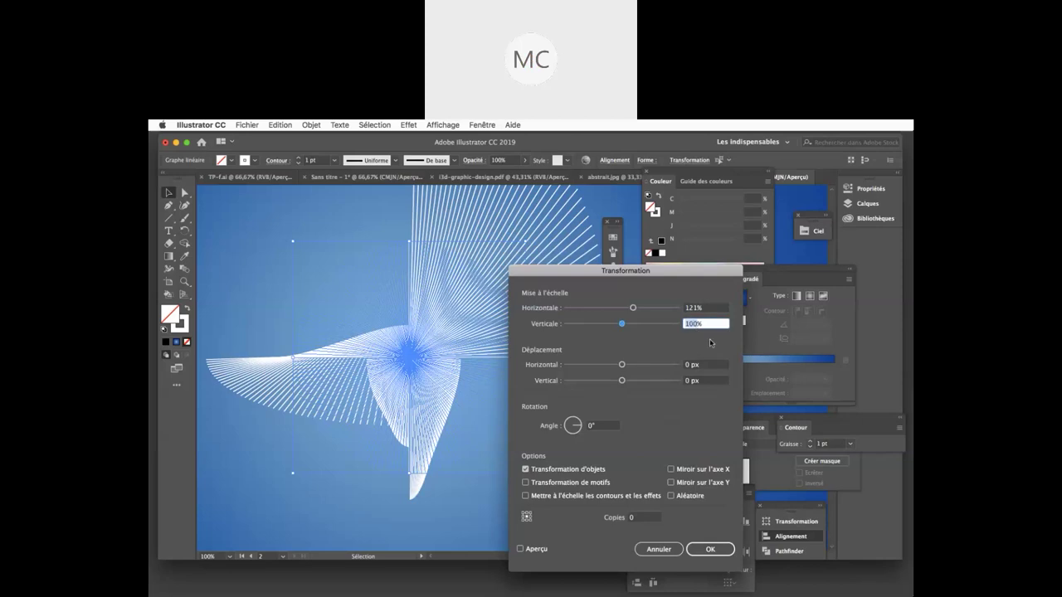
type("141")
Step: Set the Transformation effect's displacement to -6 px horizontally and 5 px vertically, and its rotation angle to 56°
left_click(689, 367)
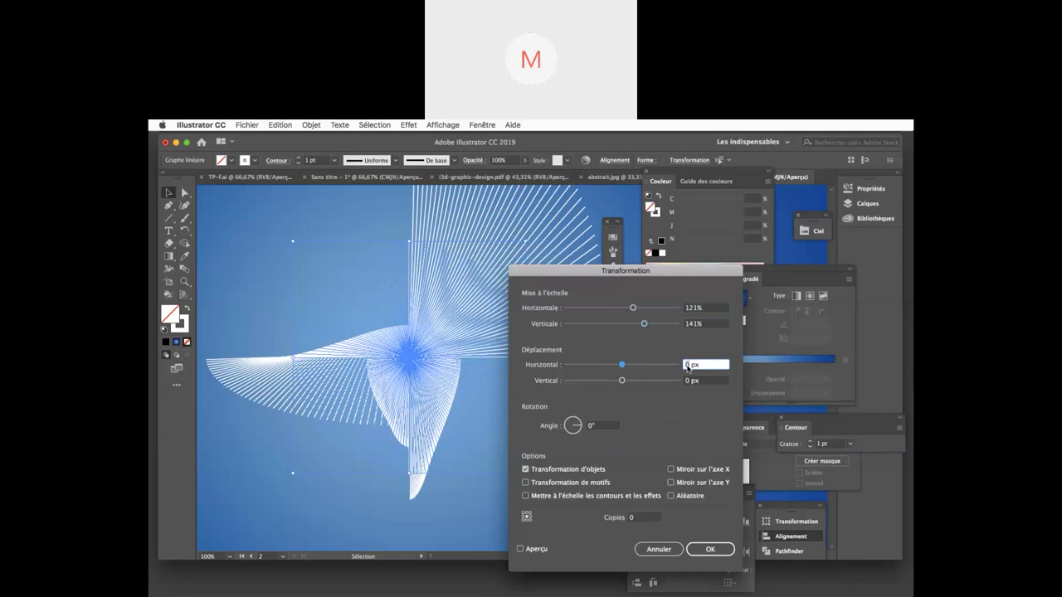
type("-6")
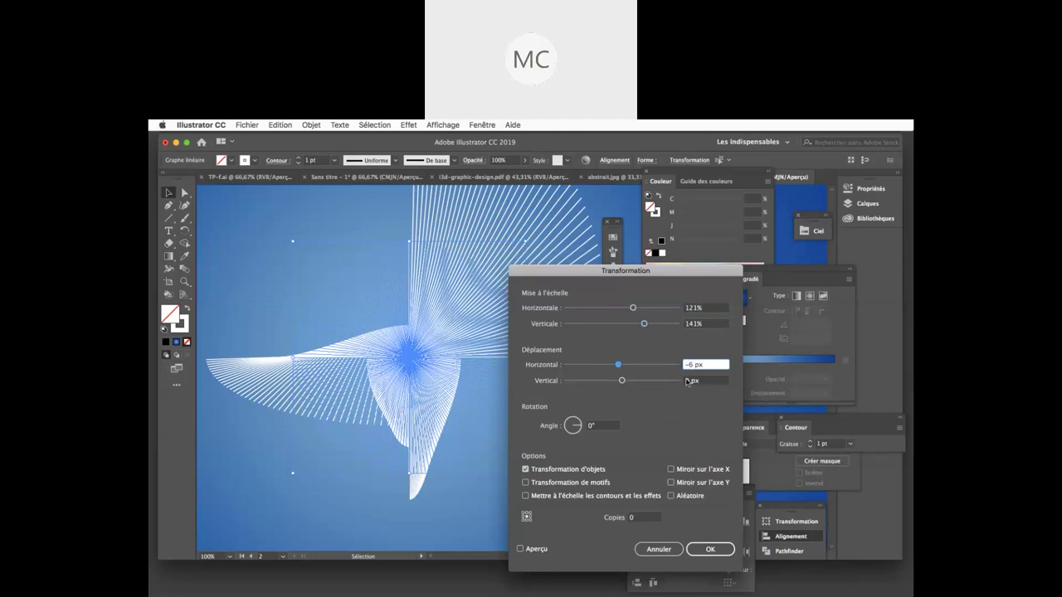
left_click(688, 381)
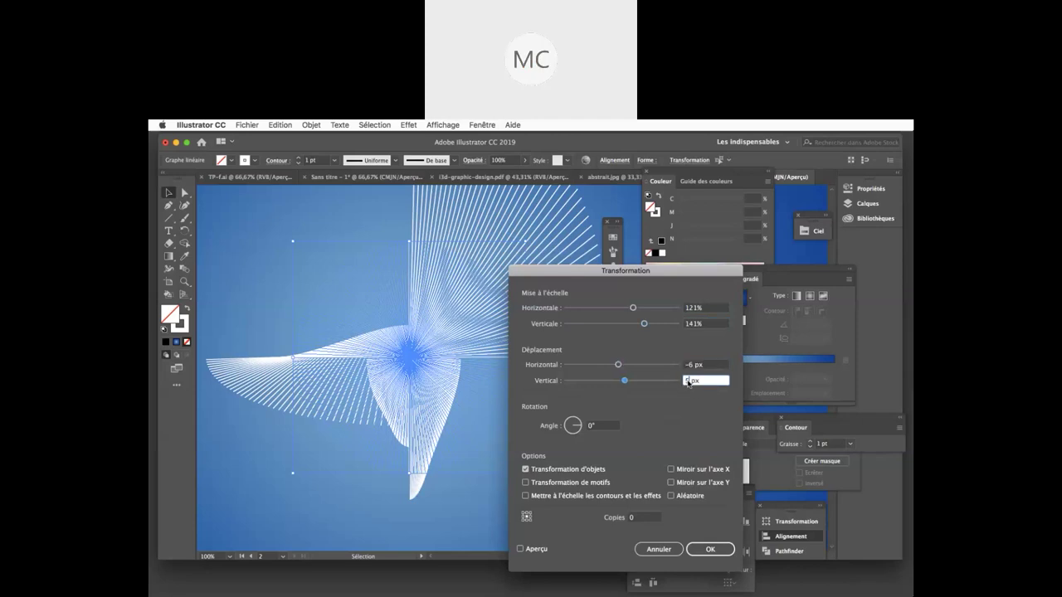
left_click(592, 426)
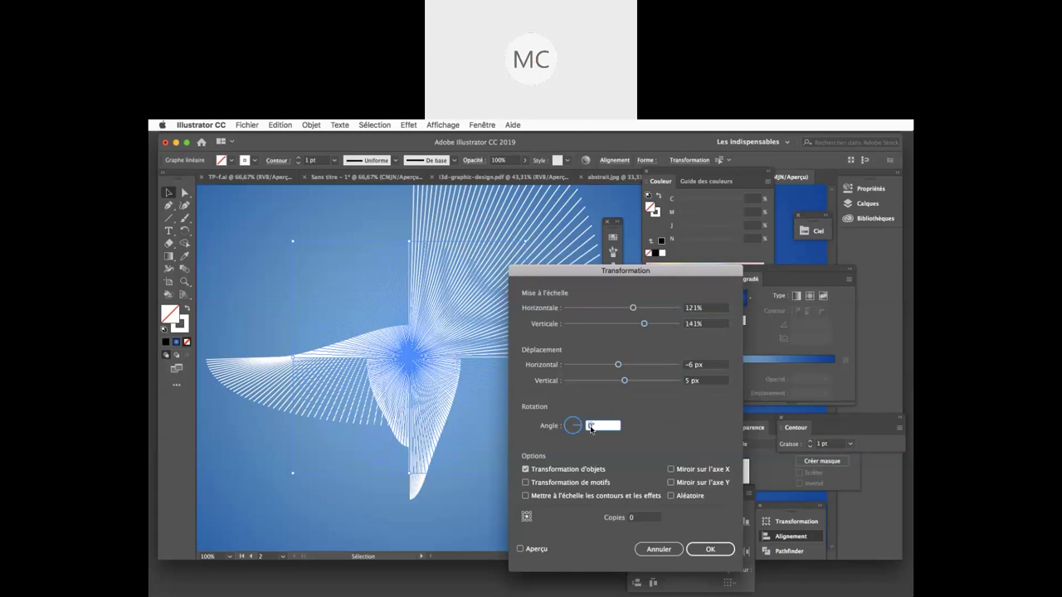
type("56")
Step: Set the Transformation effect to 2 copies, preview it clear of the dialog and apply it to the warped burst
left_click(632, 519)
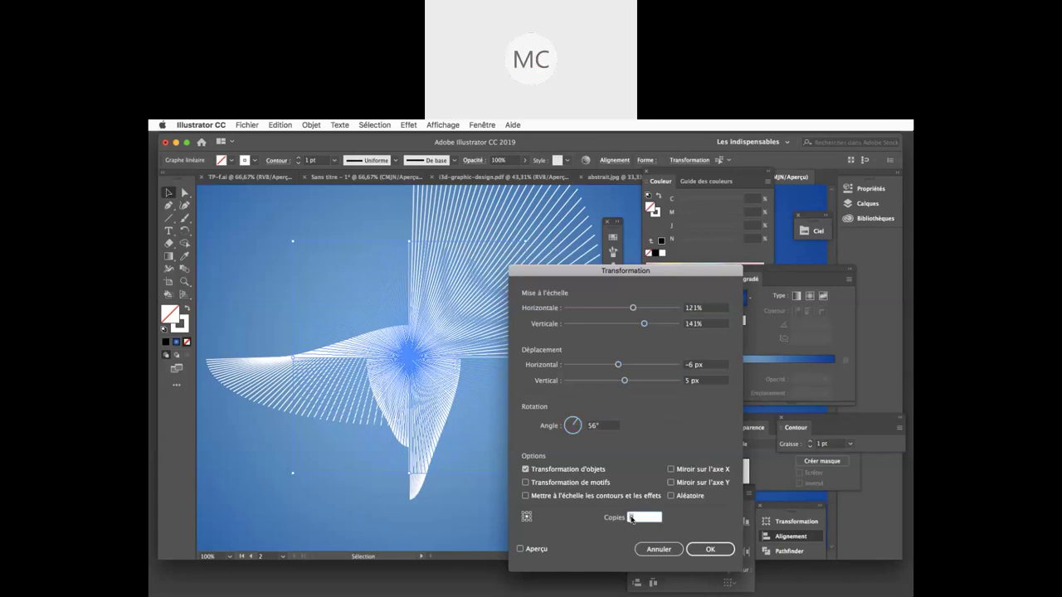
type("2")
left_click(536, 549)
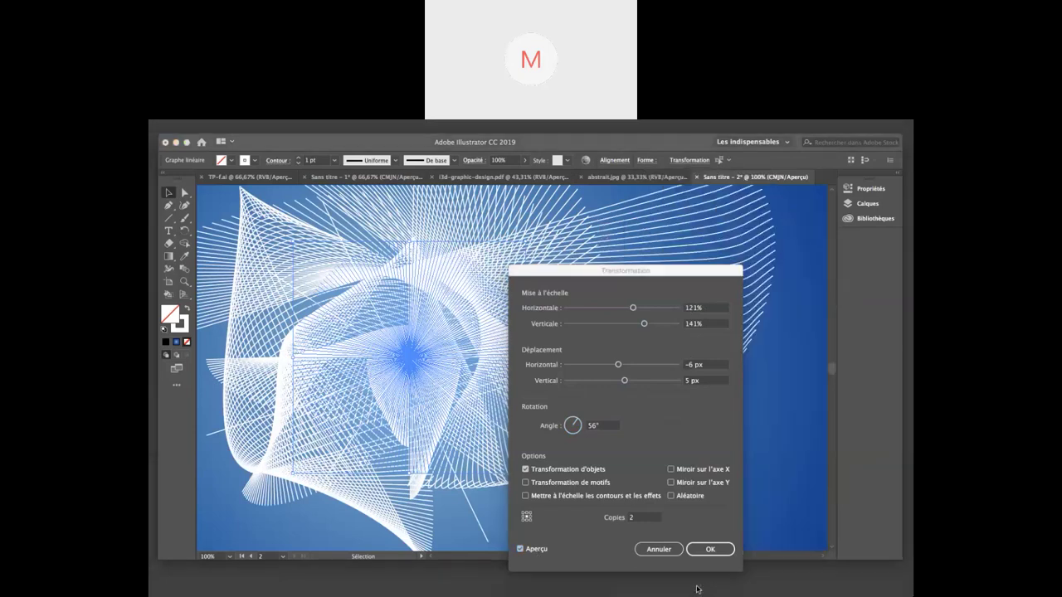
left_click(666, 584)
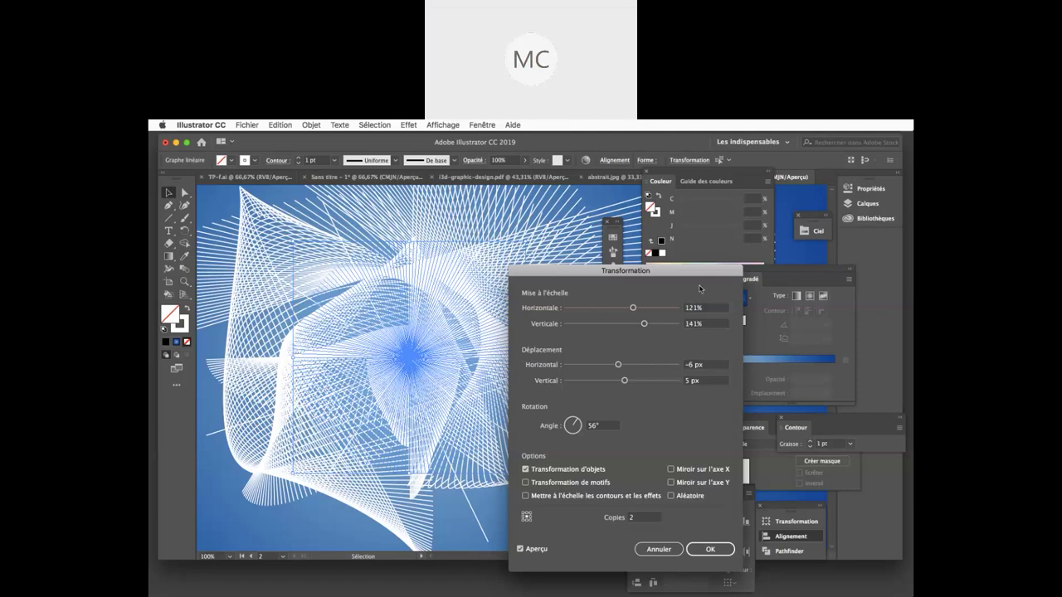
left_click_drag(676, 273, 559, 257)
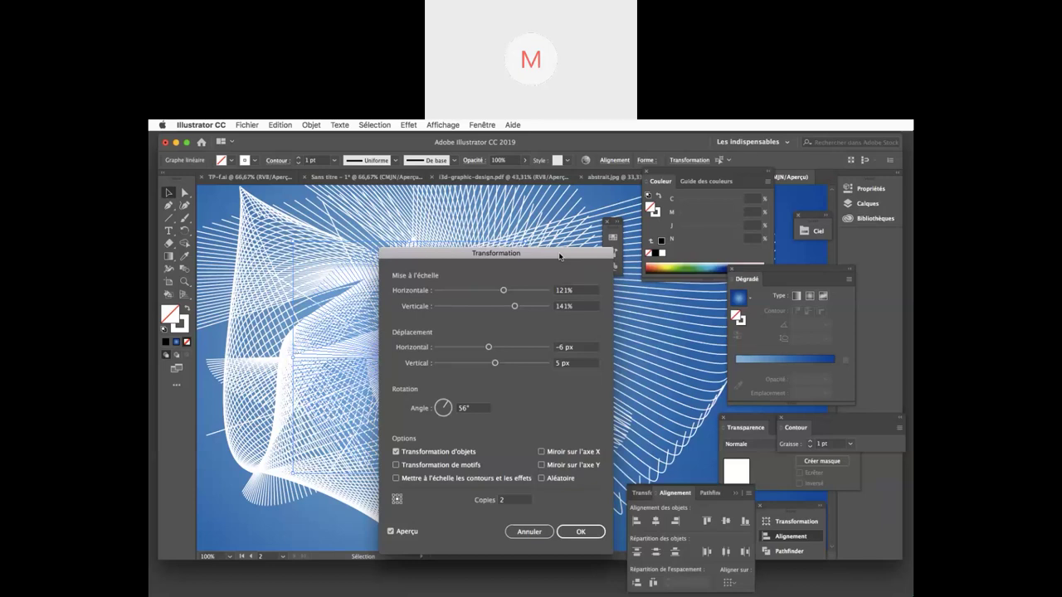
left_click(580, 532)
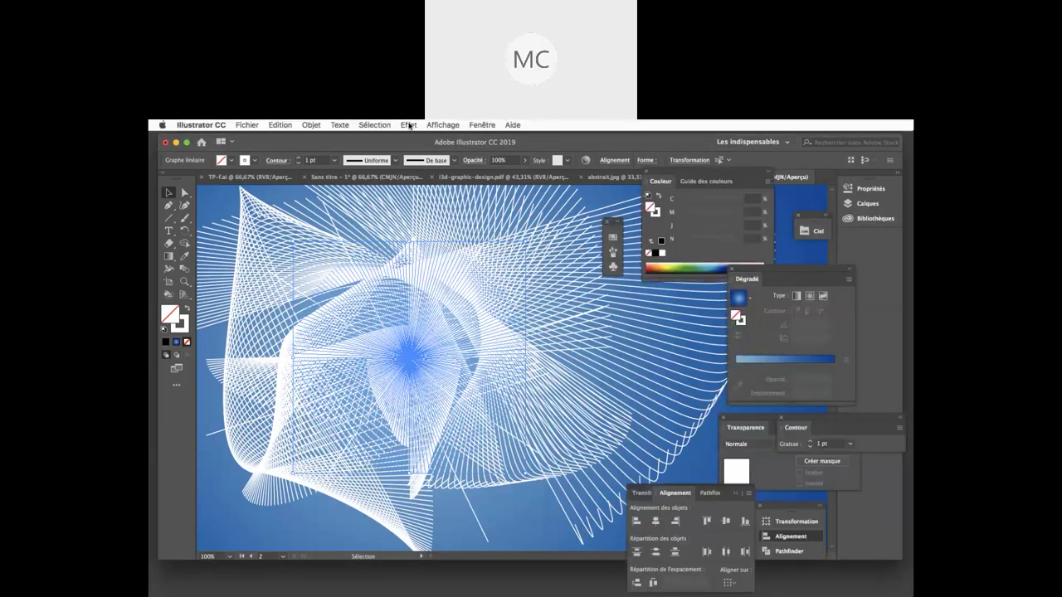
Step: Add a Torsion warp to the transformed burst as a new effect instance, with inflexion at -100%
left_click(409, 125)
mouse_move(514, 222)
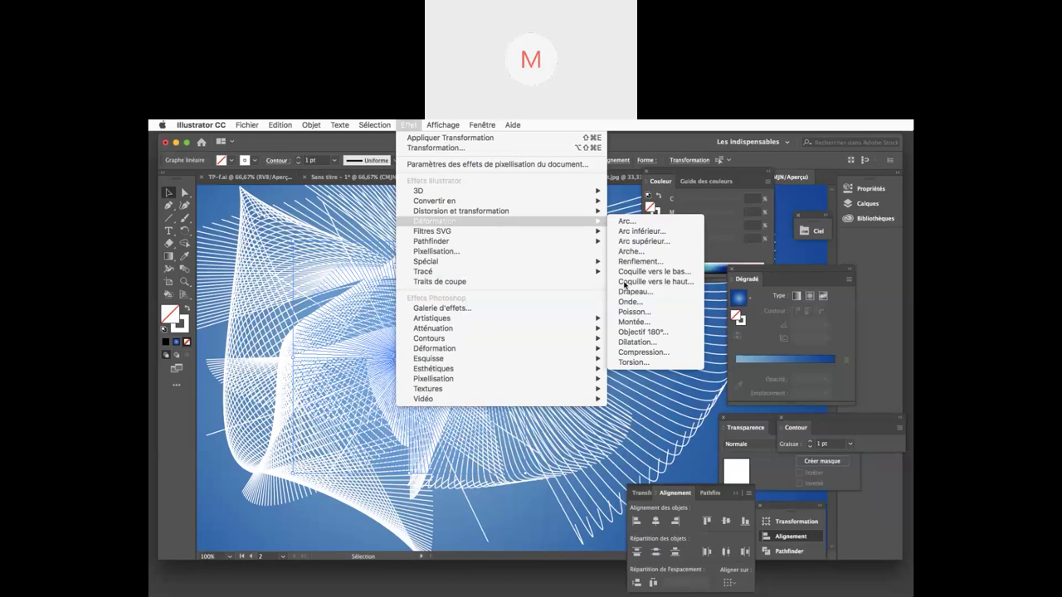
left_click(667, 364)
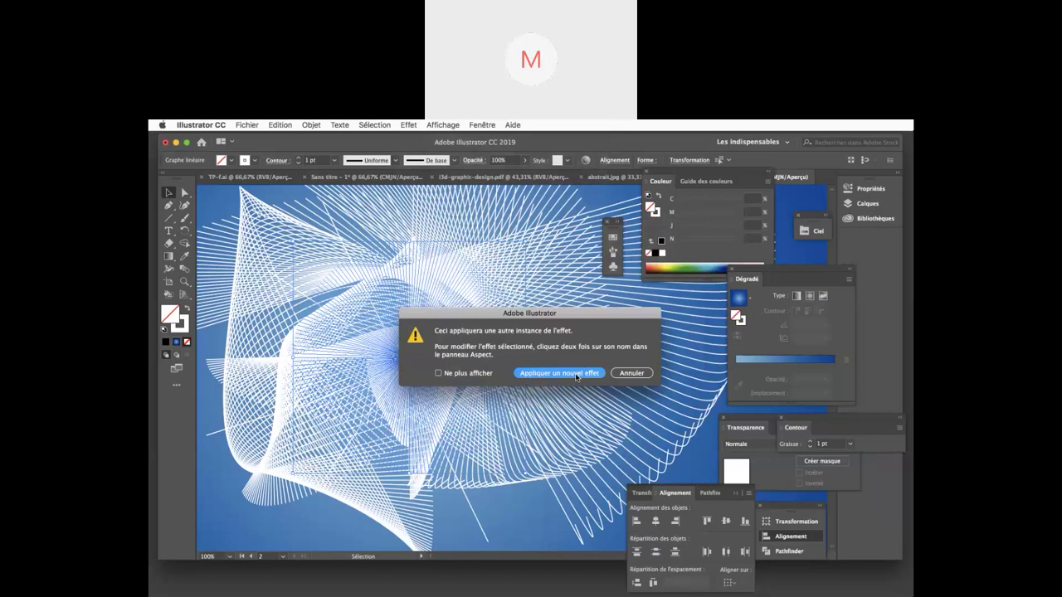
left_click(576, 375)
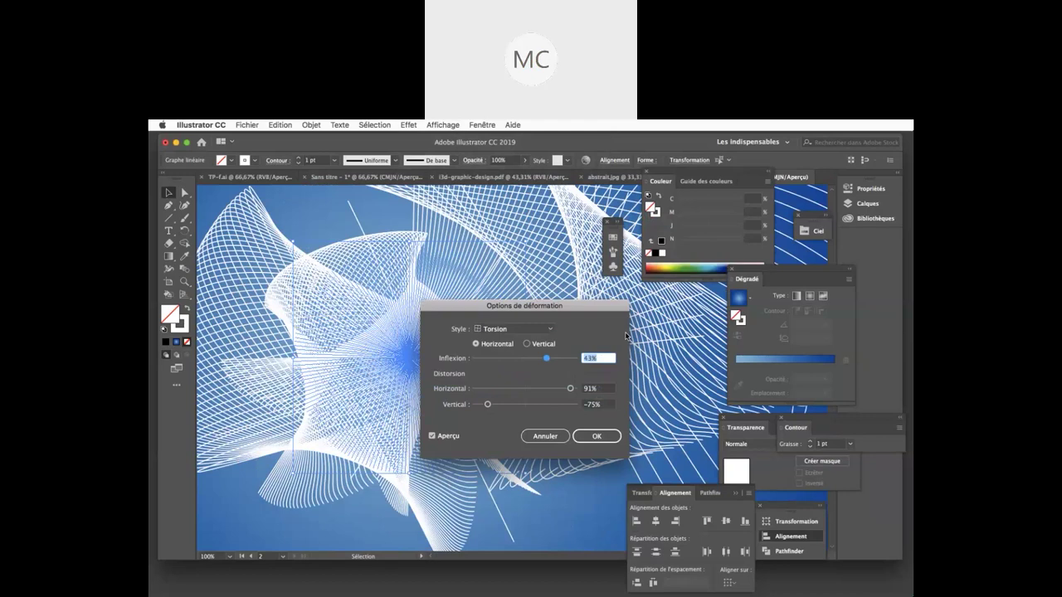
key("BackSpace")
type("-100")
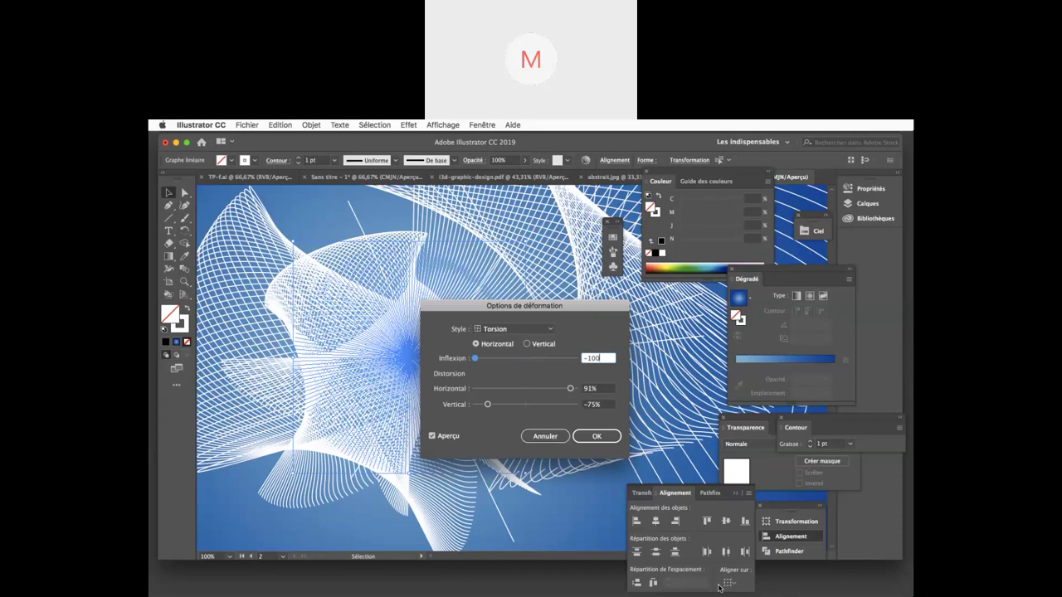
key("Tab")
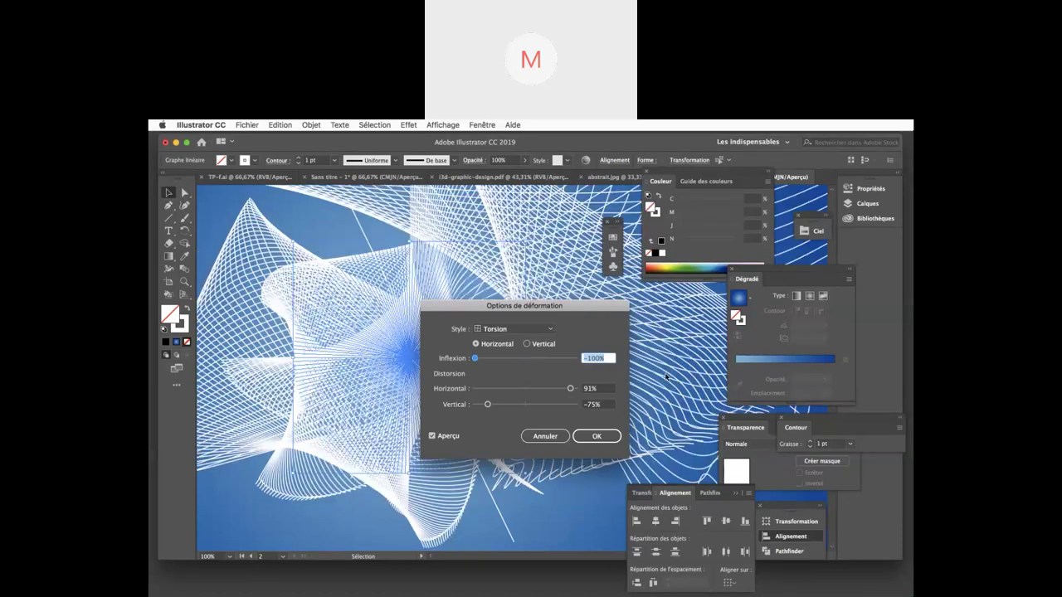
Step: Set the Torsion warp's distortion to -49% horizontally and 82% vertically, then apply it
left_click(585, 389)
key("BackSpace")
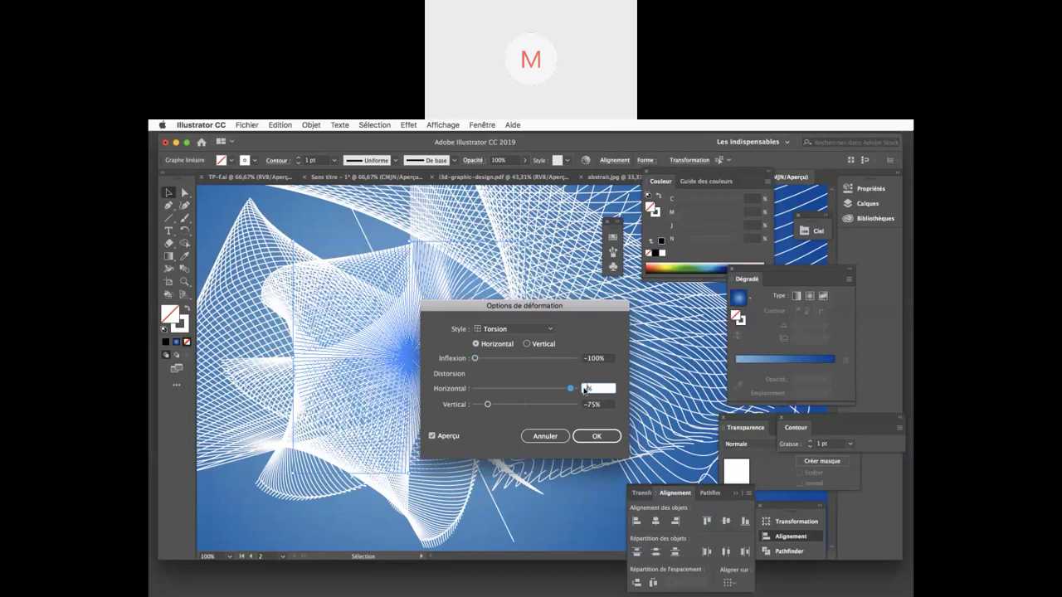
type("49")
key("Tab")
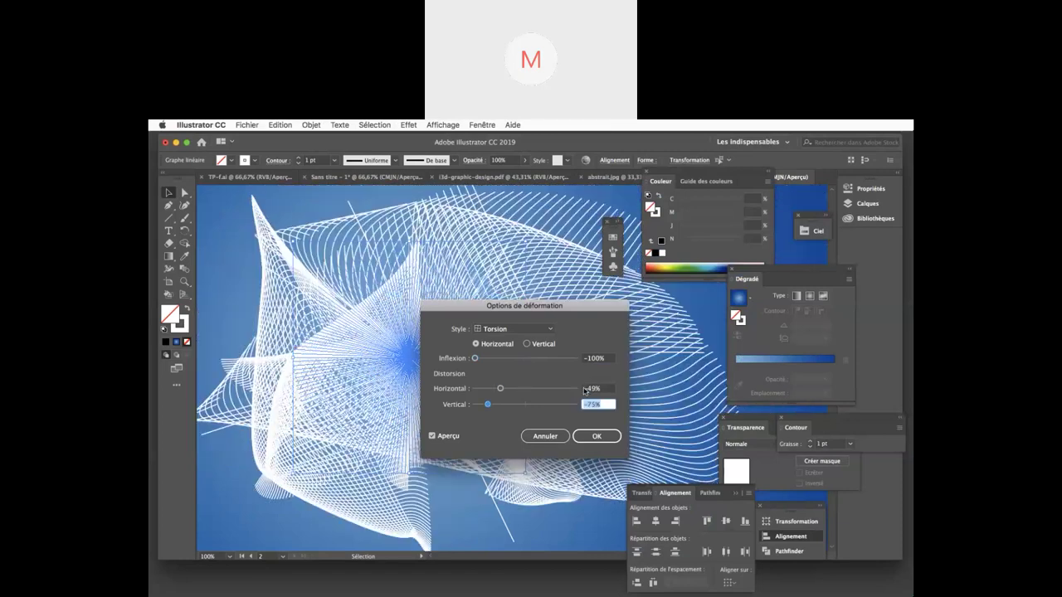
type("82")
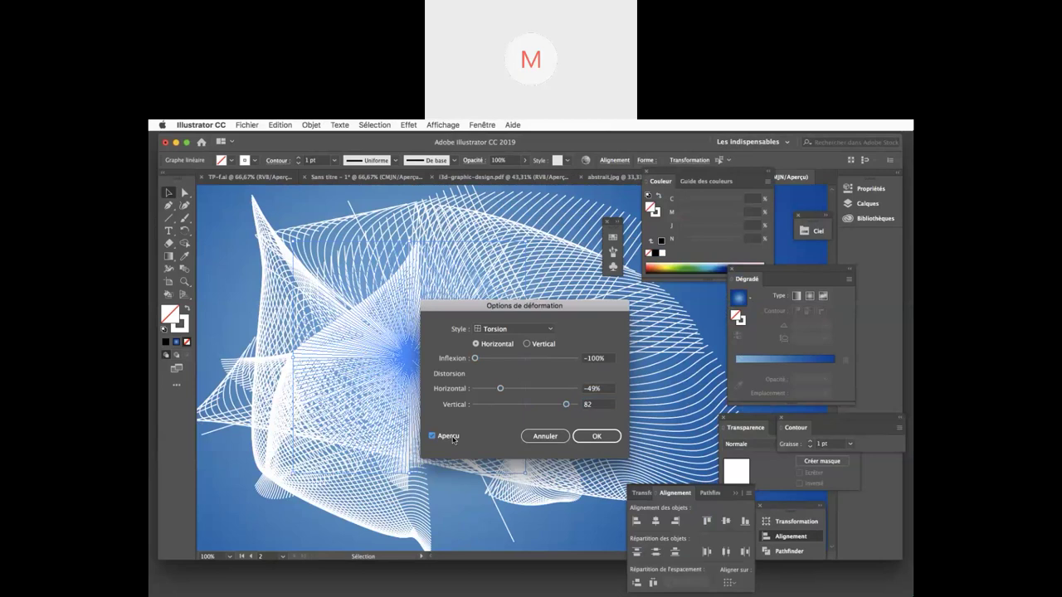
left_click(453, 440)
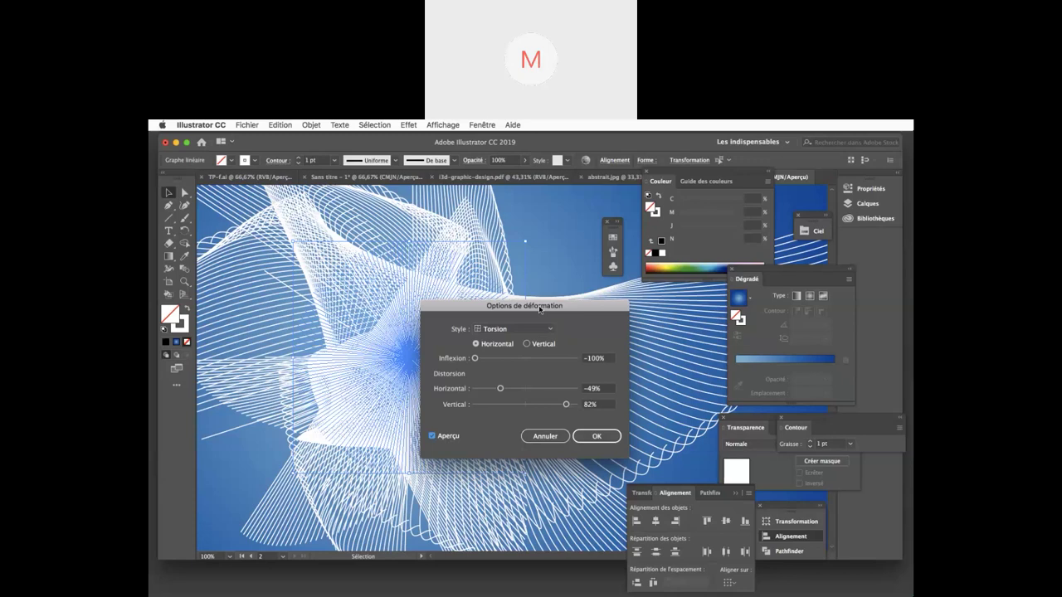
left_click(601, 437)
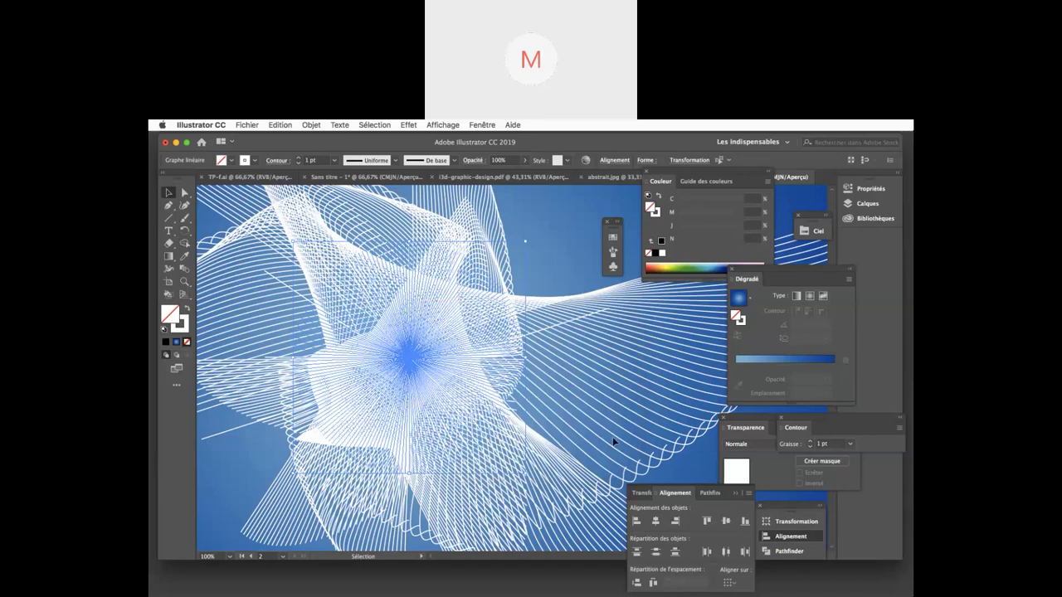
Step: Set the line design's blending mode to Incrustation and deselect it
key("super+minus")
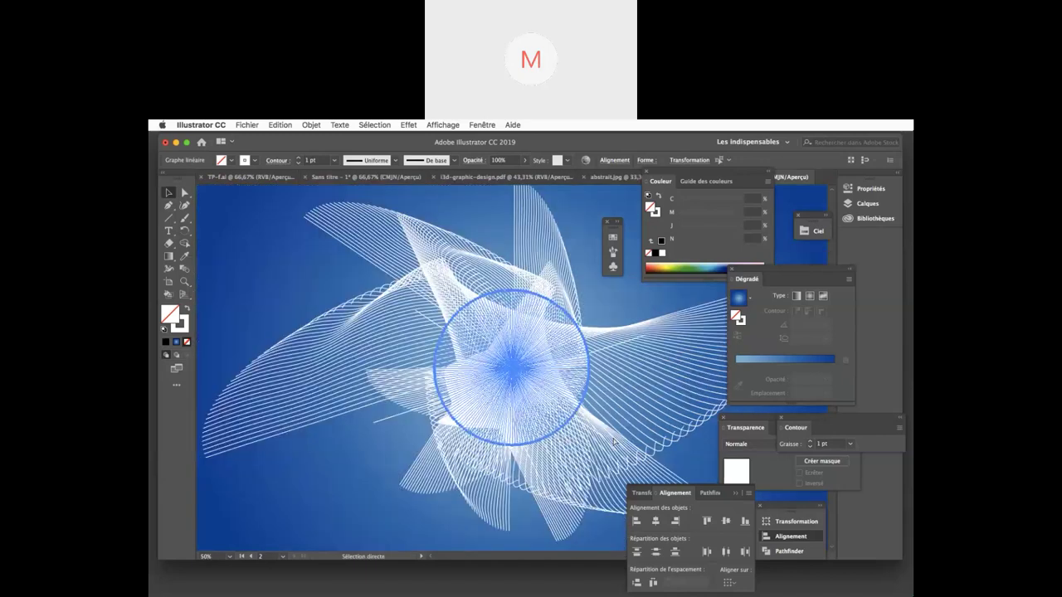
key("v")
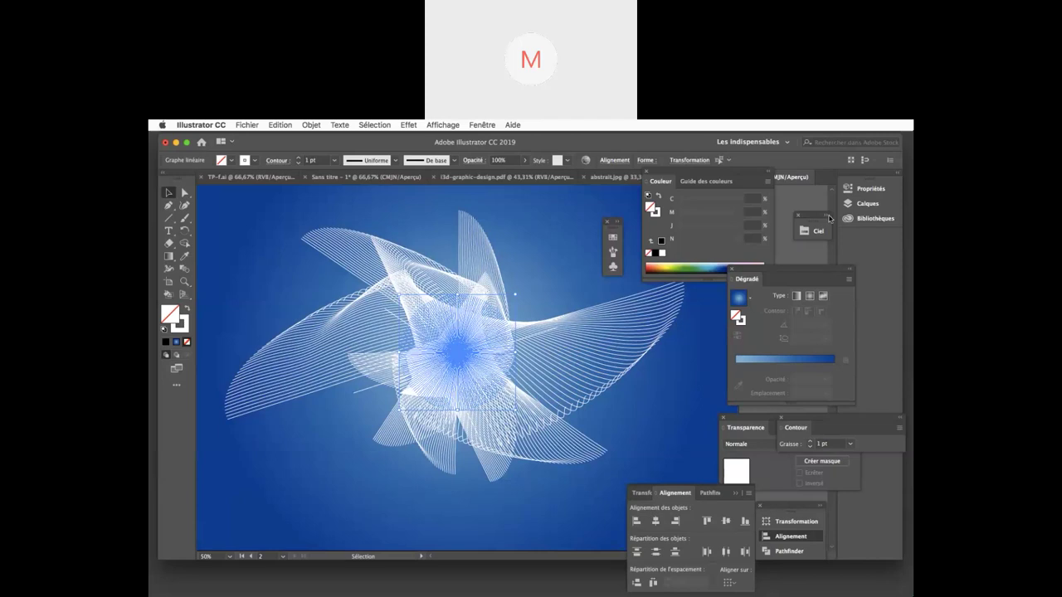
left_click(762, 447)
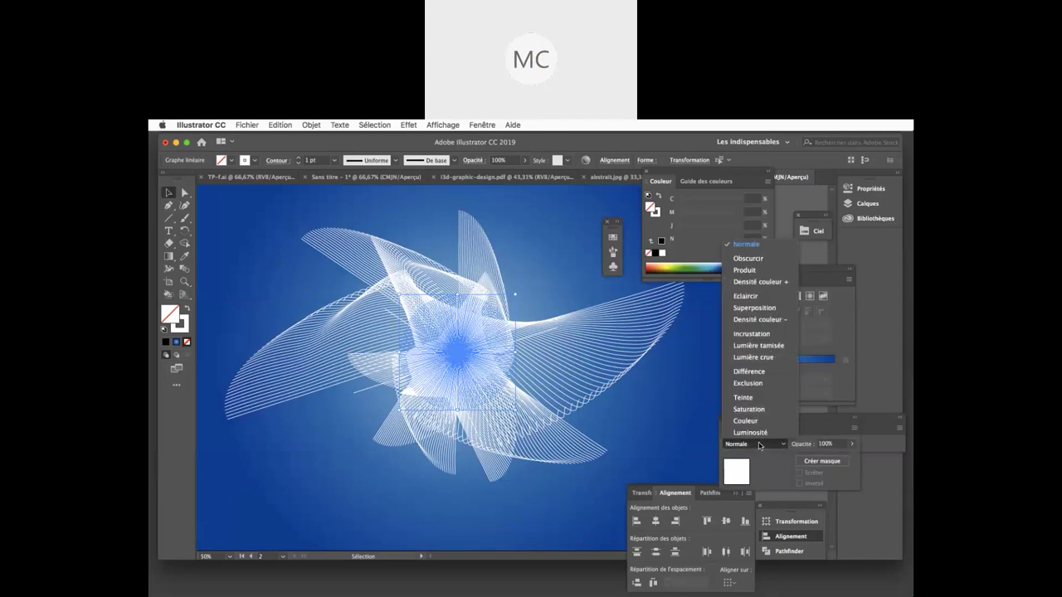
left_click(750, 333)
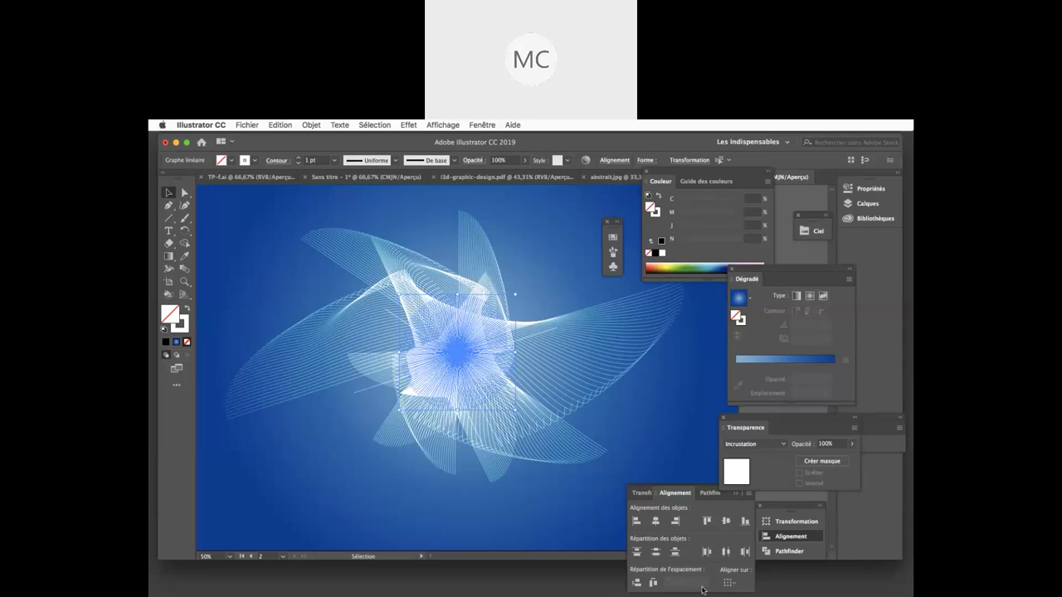
key("shift+Tab")
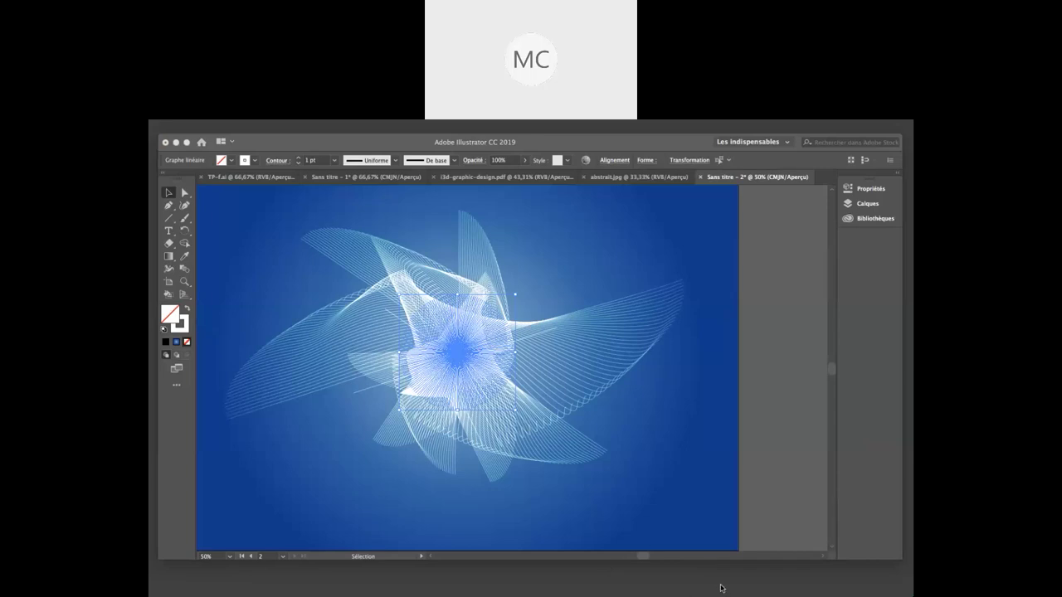
left_click(686, 589)
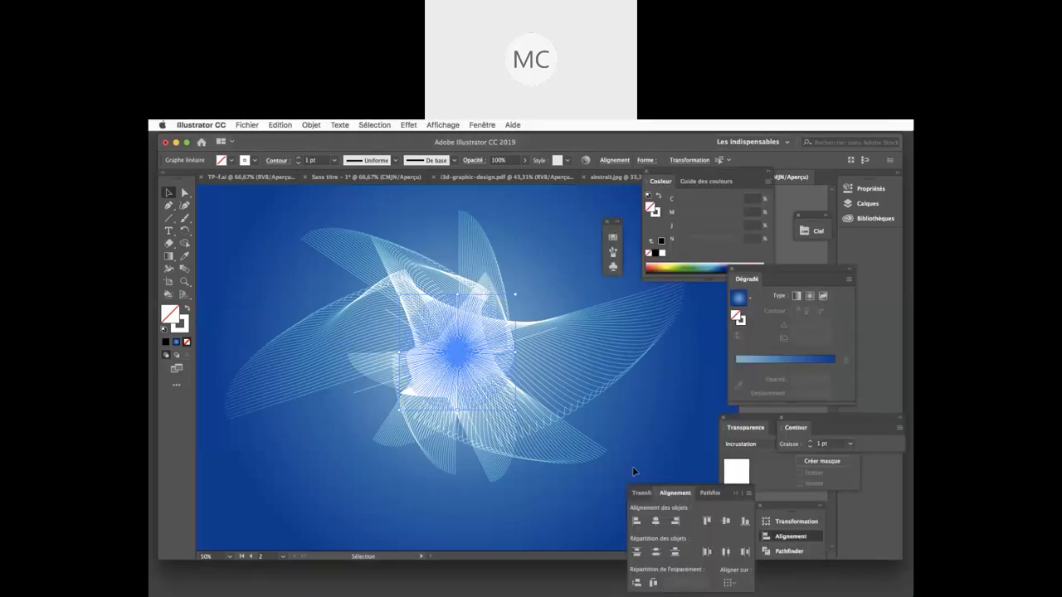
left_click(651, 450)
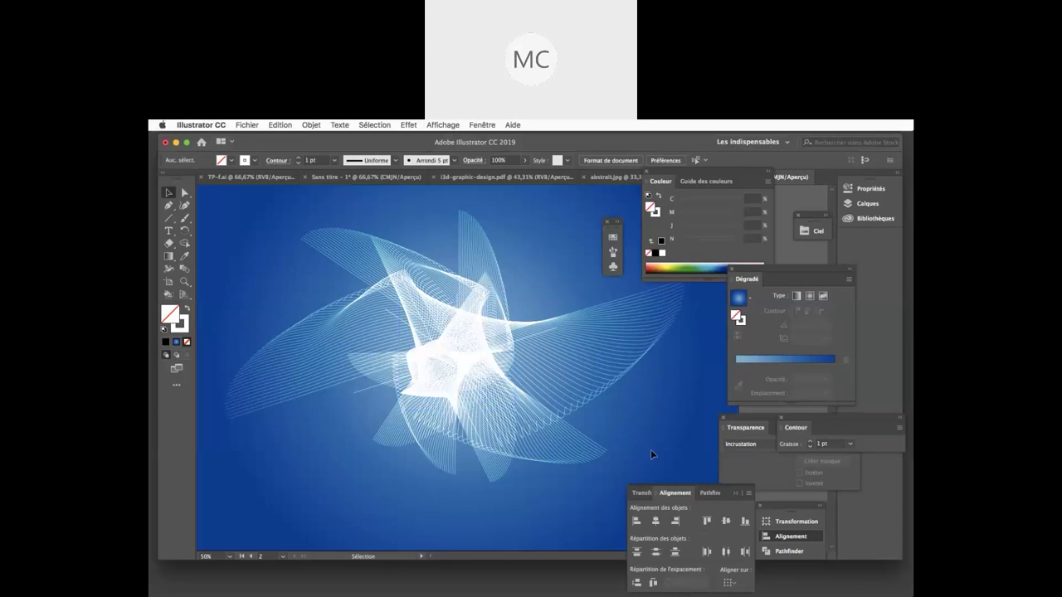
Step: Unlock all objects and try a plain light yellow fill on the background rectangle behind the line design
scroll(650, 450, "right", 5)
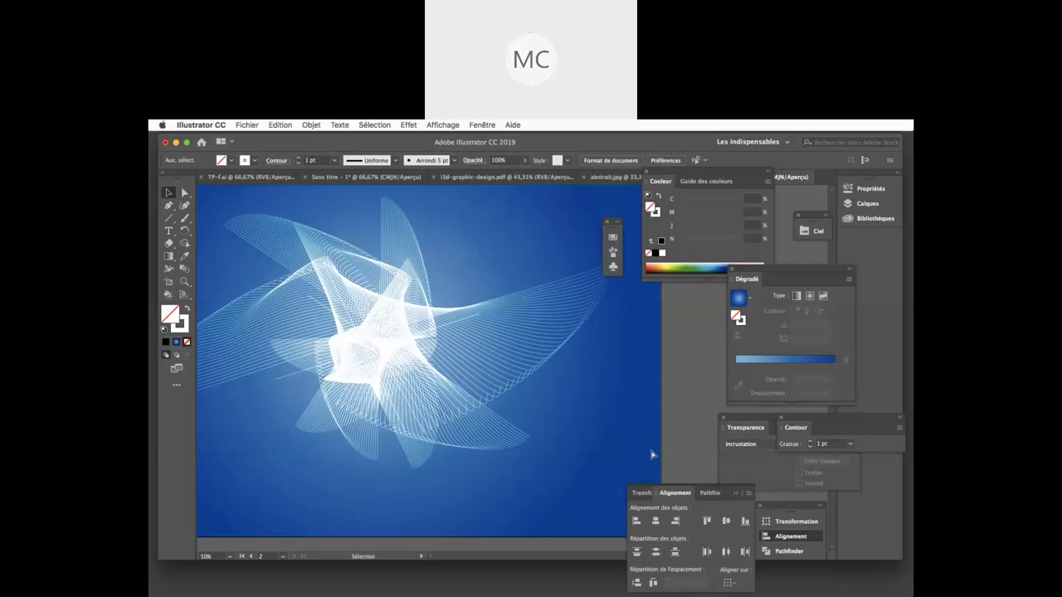
key("super+minus")
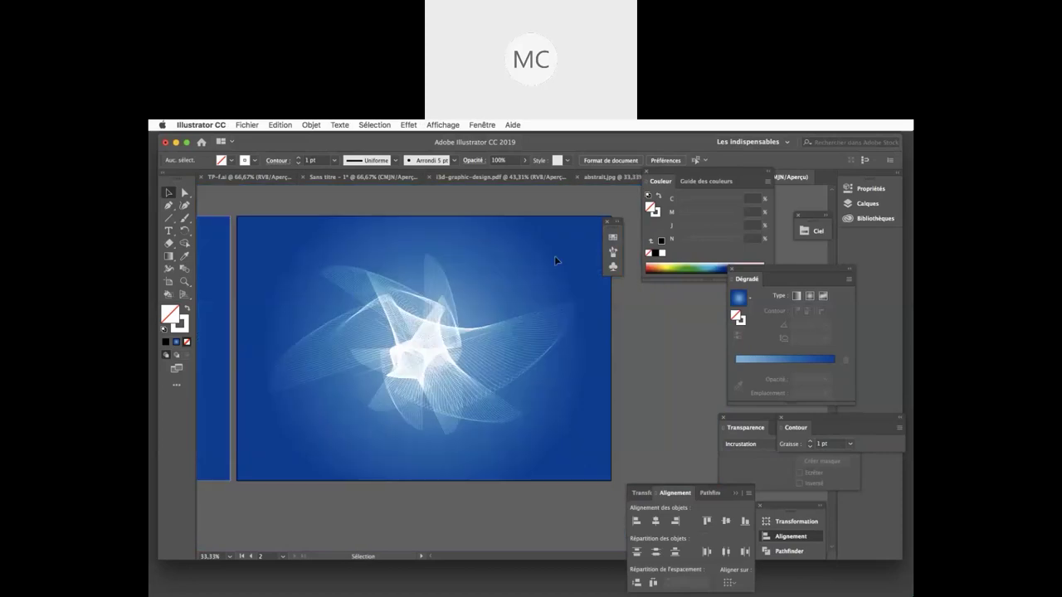
left_click(308, 125)
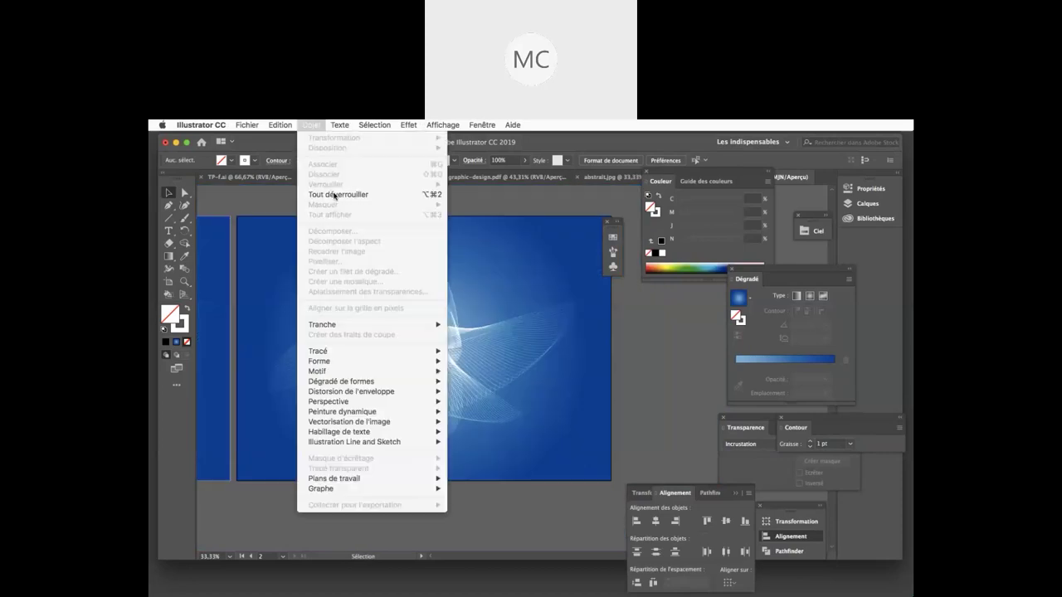
left_click(336, 194)
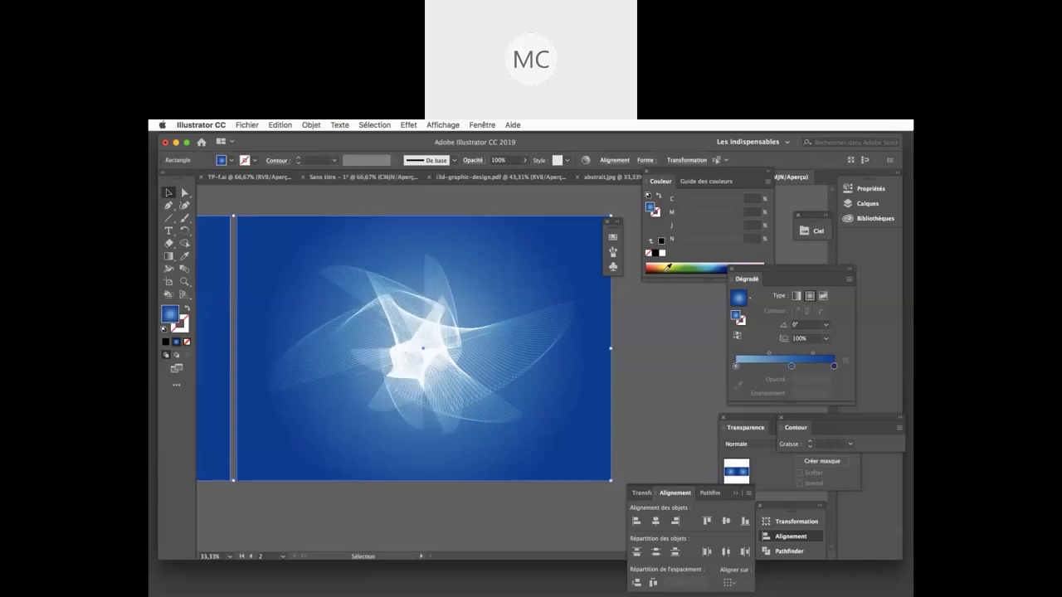
left_click(668, 264)
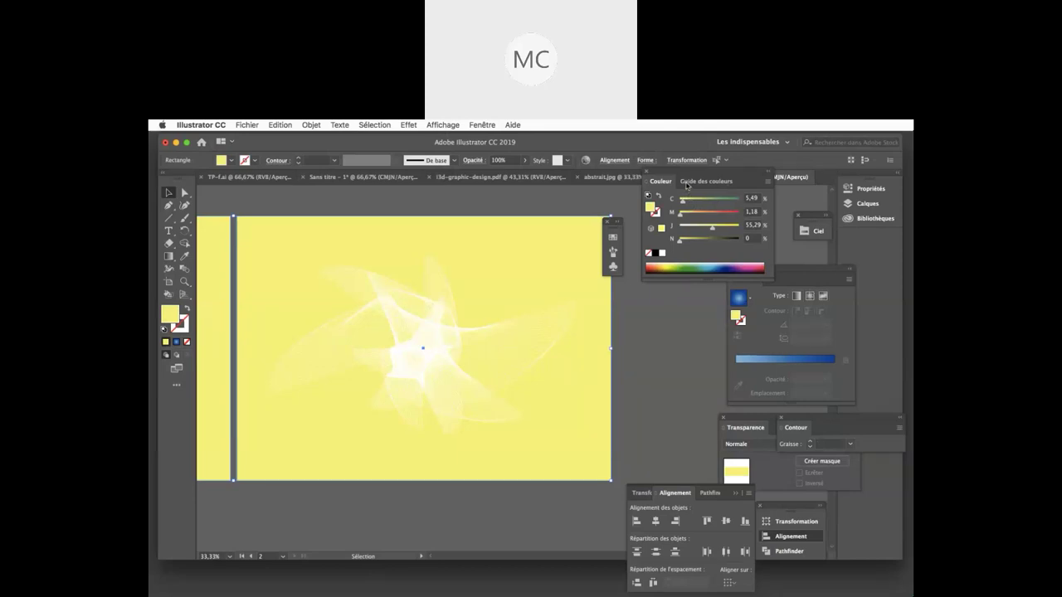
Step: Fill the background rectangle with the Orange, Jaune gradient, make it radial and reverse its colours
left_click(750, 301)
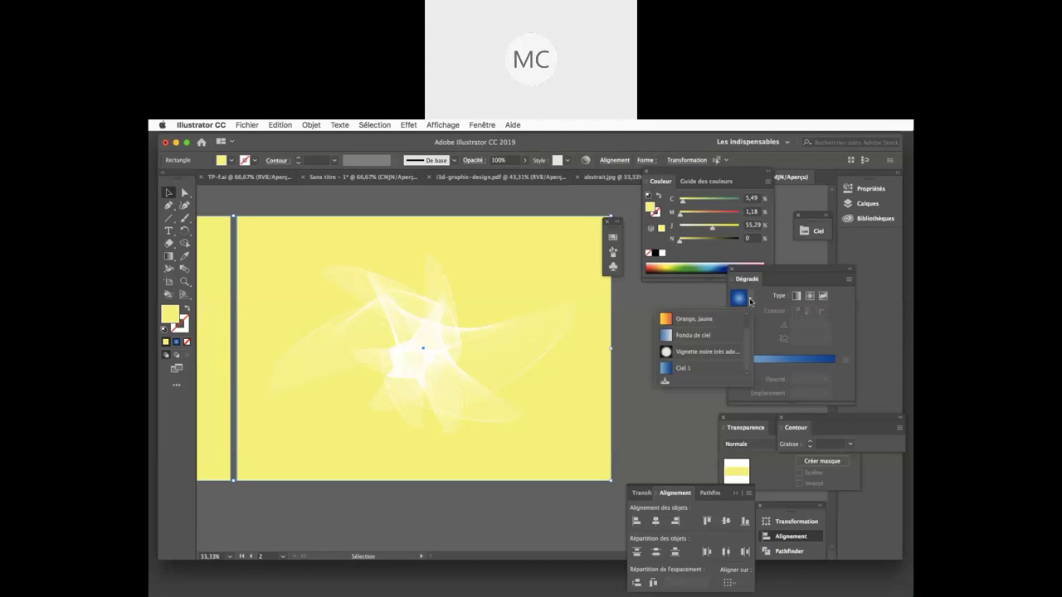
left_click(750, 301)
left_click(750, 301)
left_click(693, 320)
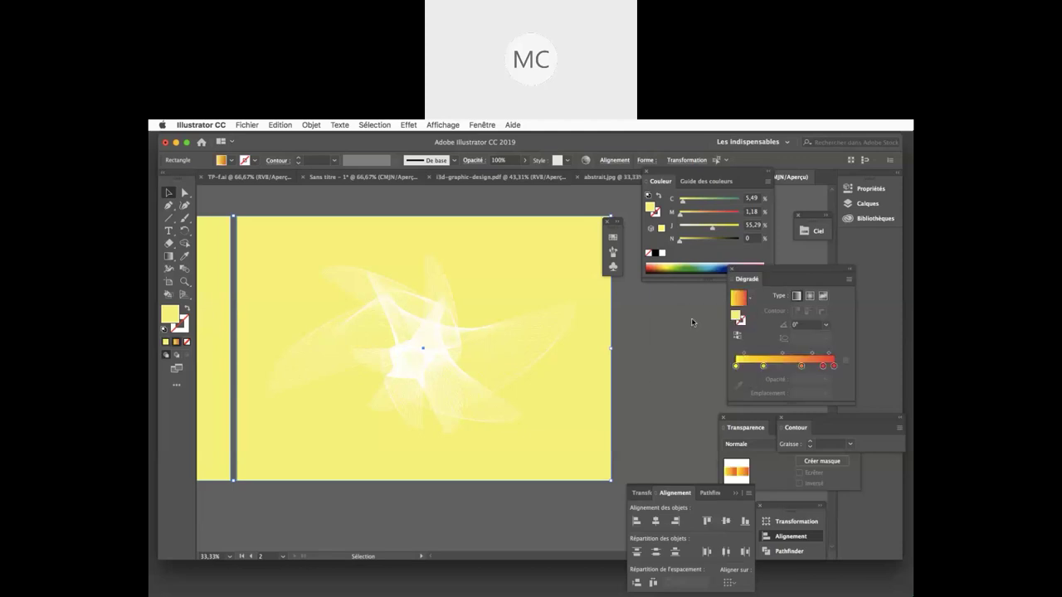
left_click(809, 297)
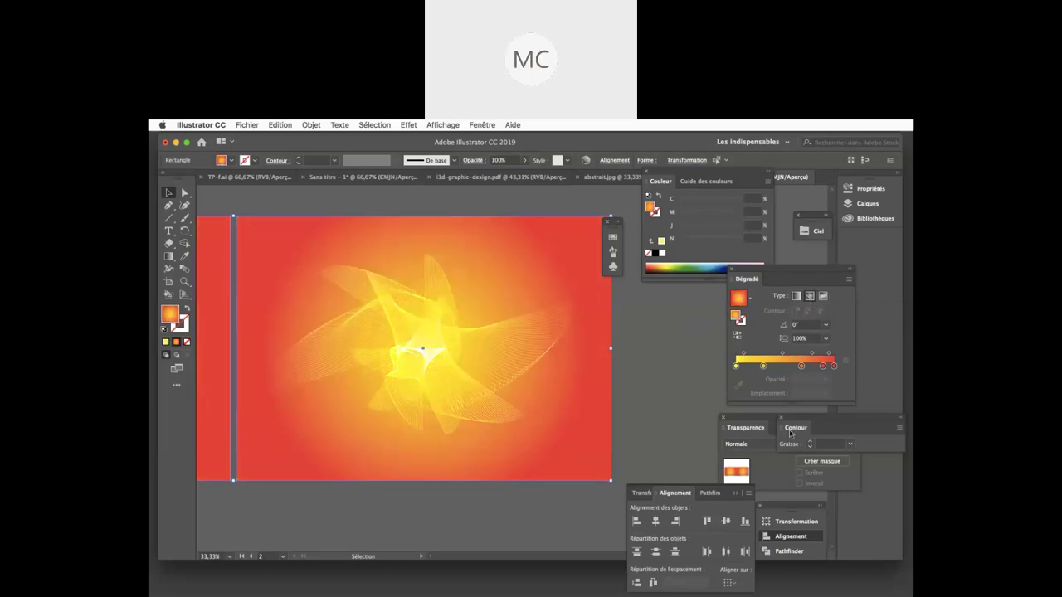
left_click(739, 338)
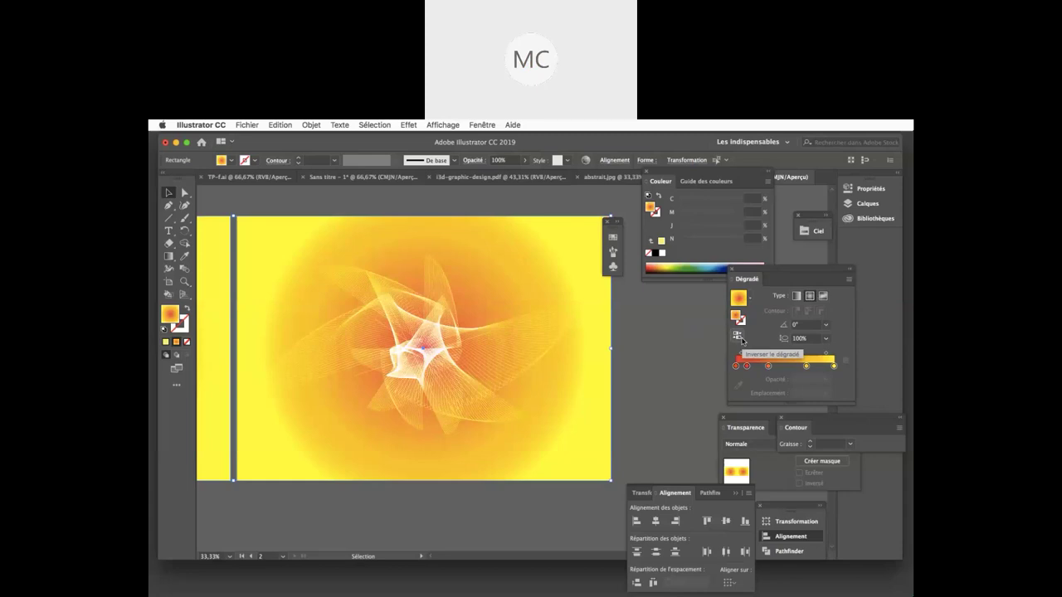
Step: Reverse the background gradient's colours again and change its type to linear
left_click(740, 338)
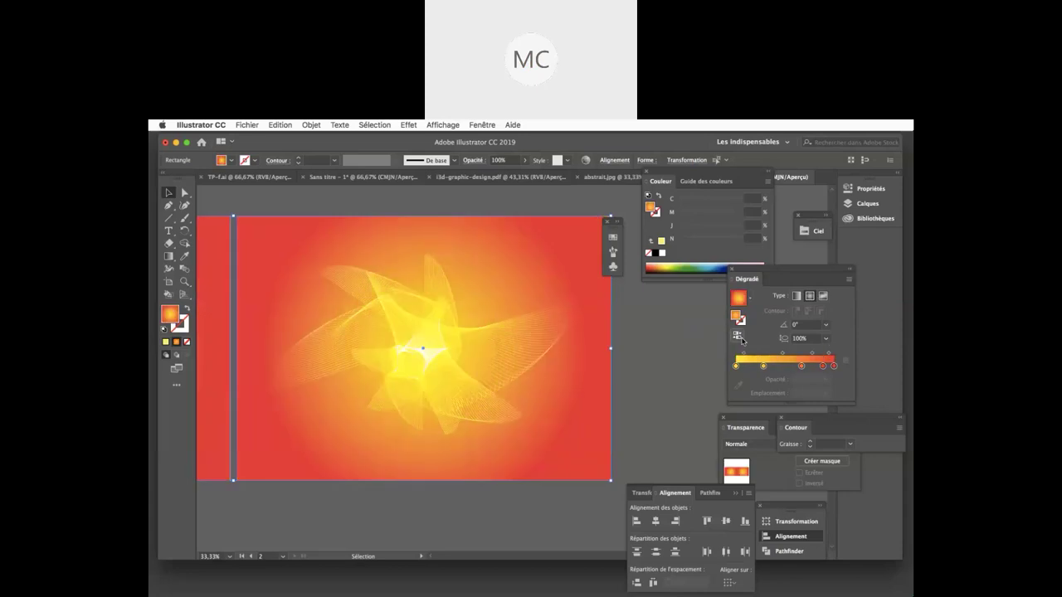
left_click(822, 296)
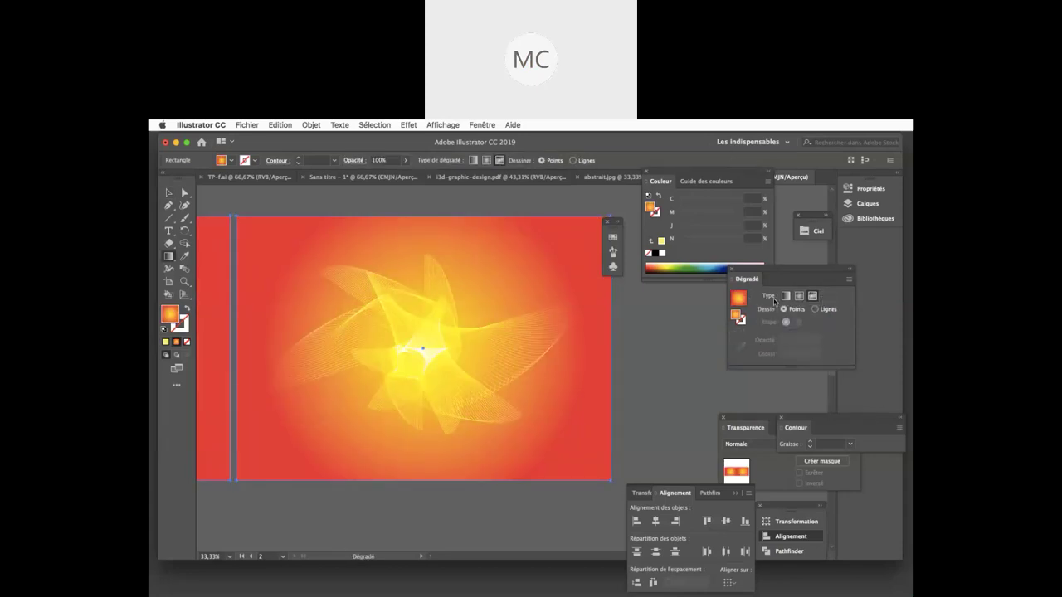
left_click(786, 296)
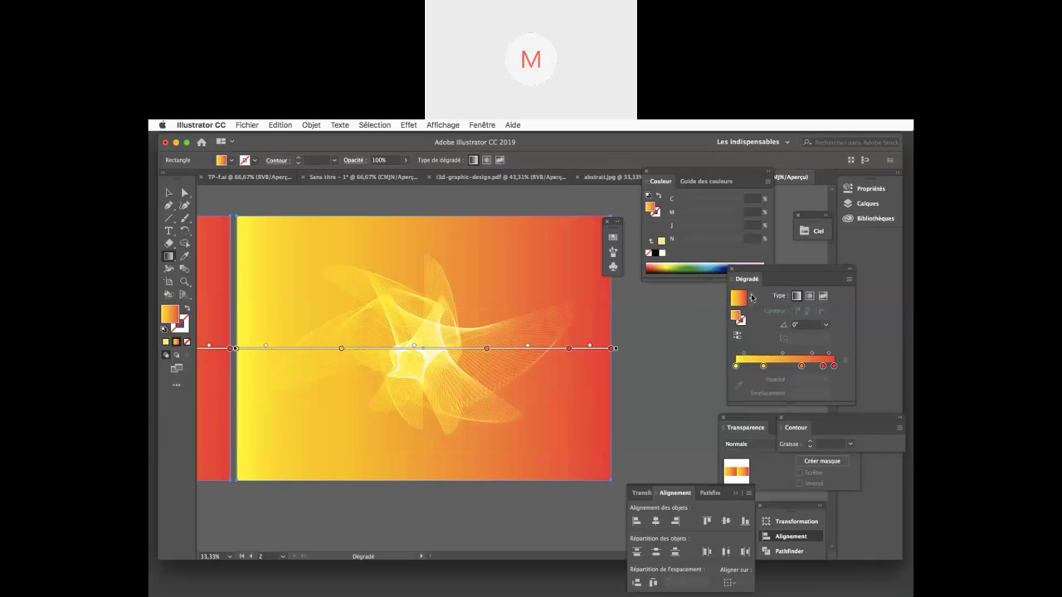
Step: Replace the background rectangles' gradient with a light-to-dark blue preset and deselect them
left_click(751, 298)
left_click(670, 369)
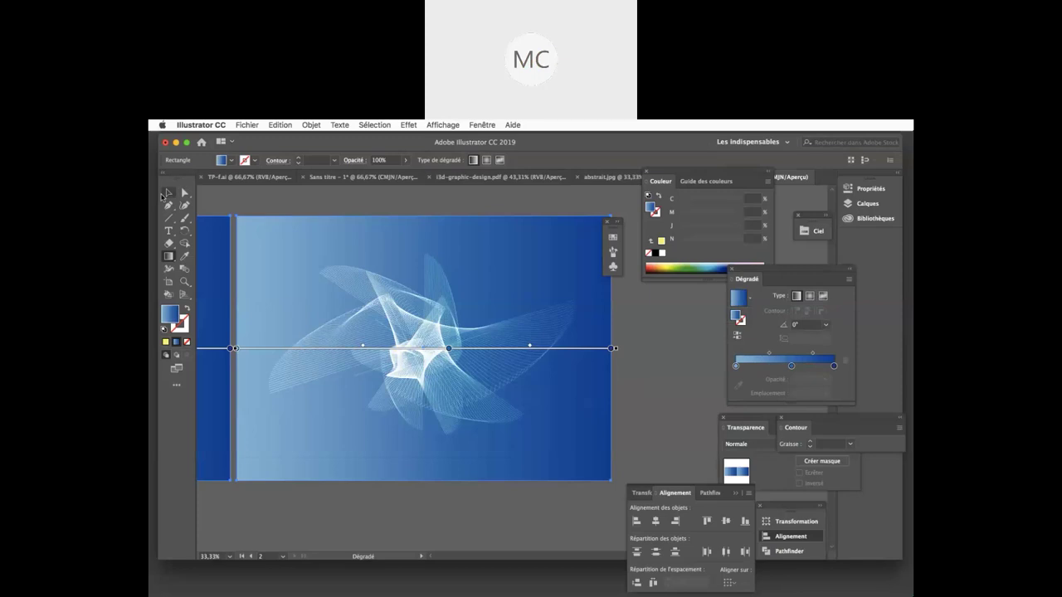
left_click(167, 193)
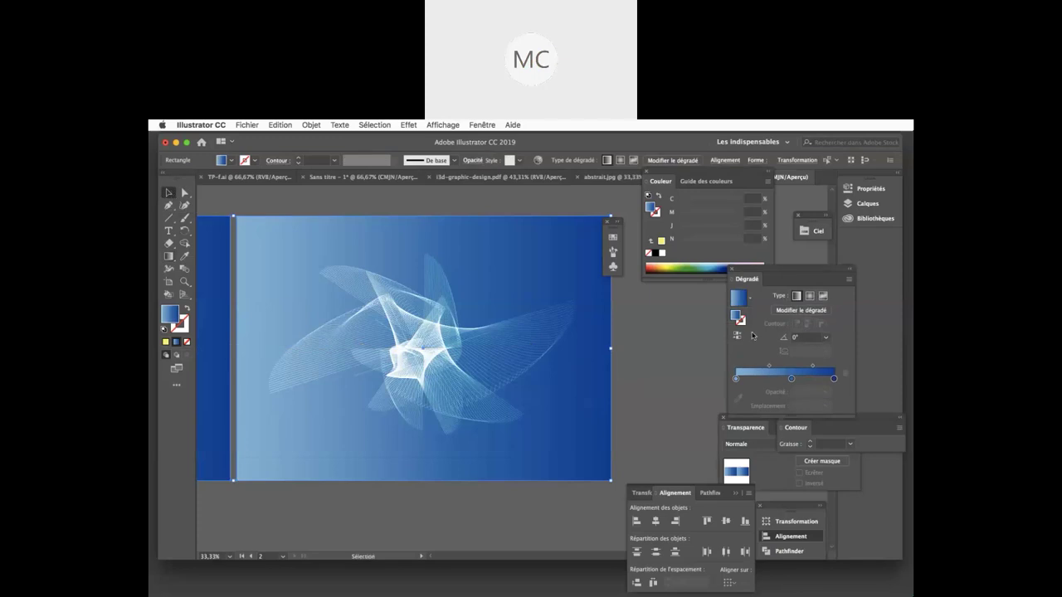
left_click(697, 332)
Step: Fill the first artboard's background rectangle with an orange-to-yellow gradient from the Ciel swatch library
scroll(473, 472, "left", 2)
scroll(473, 472, "down", 1)
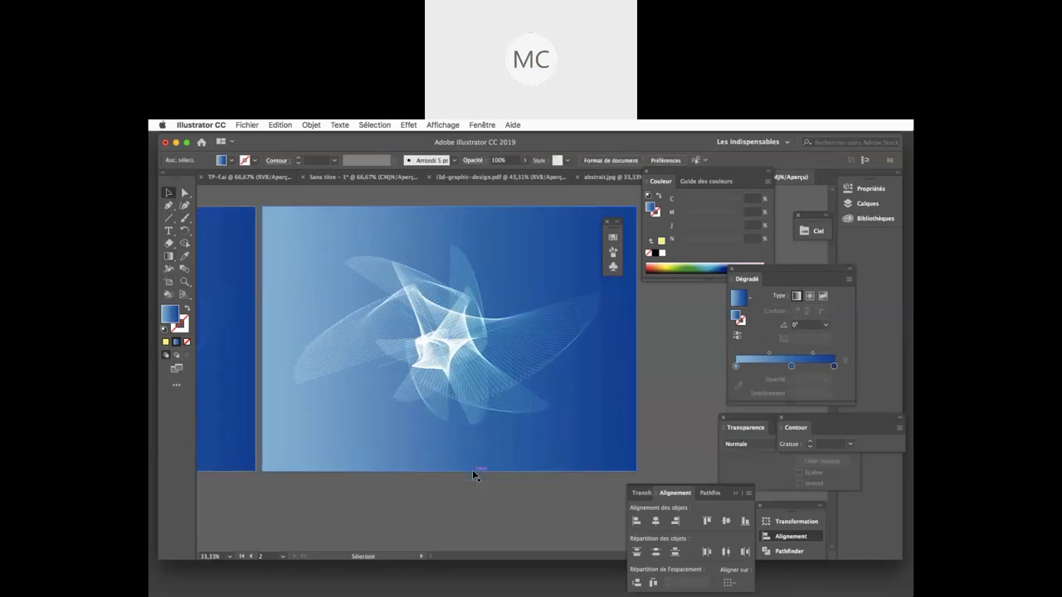
scroll(473, 469, "left", 5)
scroll(472, 469, "up", 1)
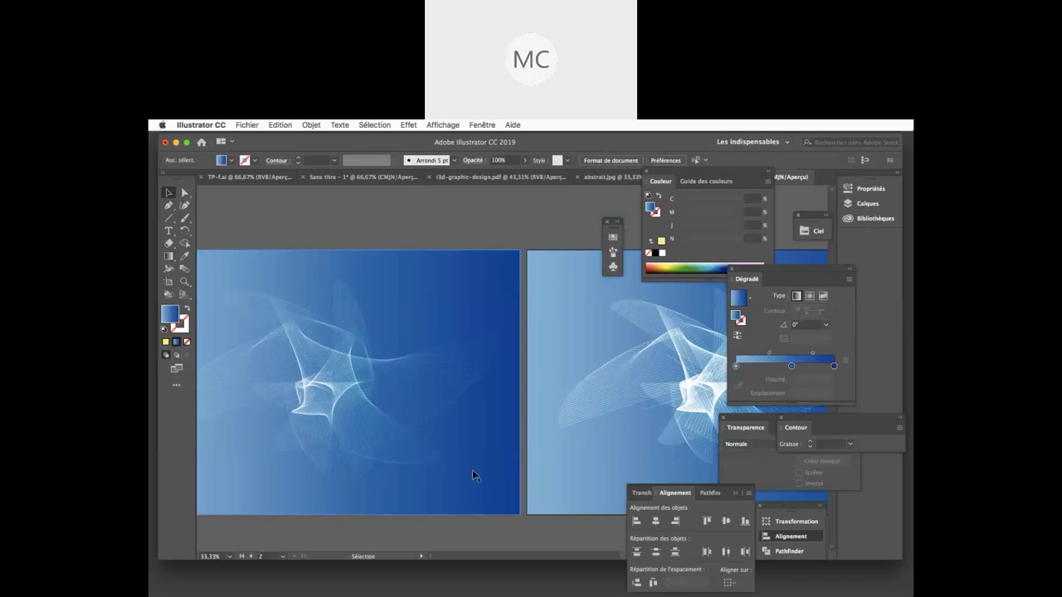
left_click(429, 289)
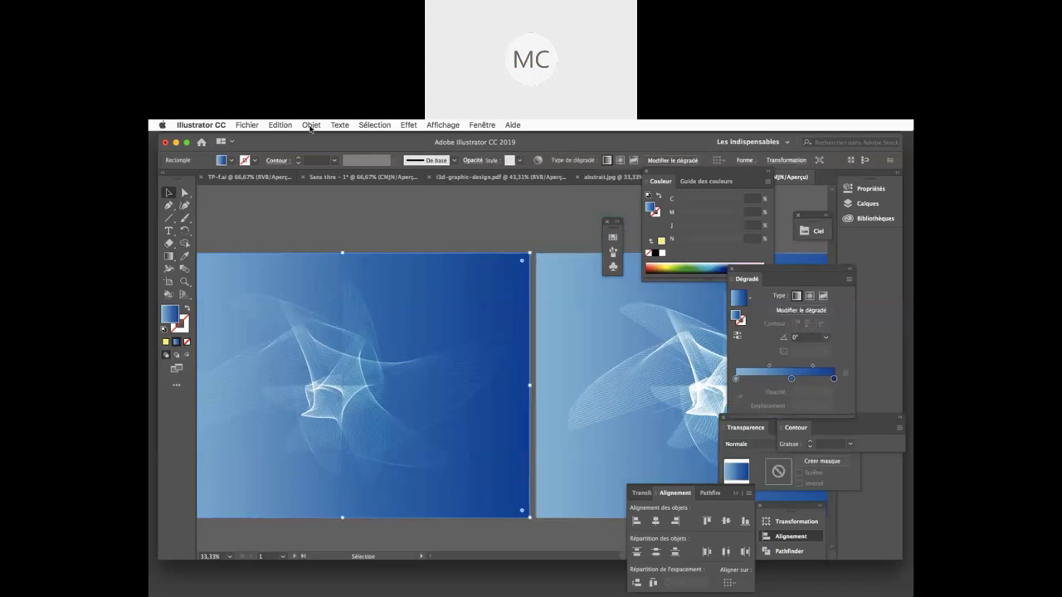
left_click(311, 126)
mouse_move(366, 185)
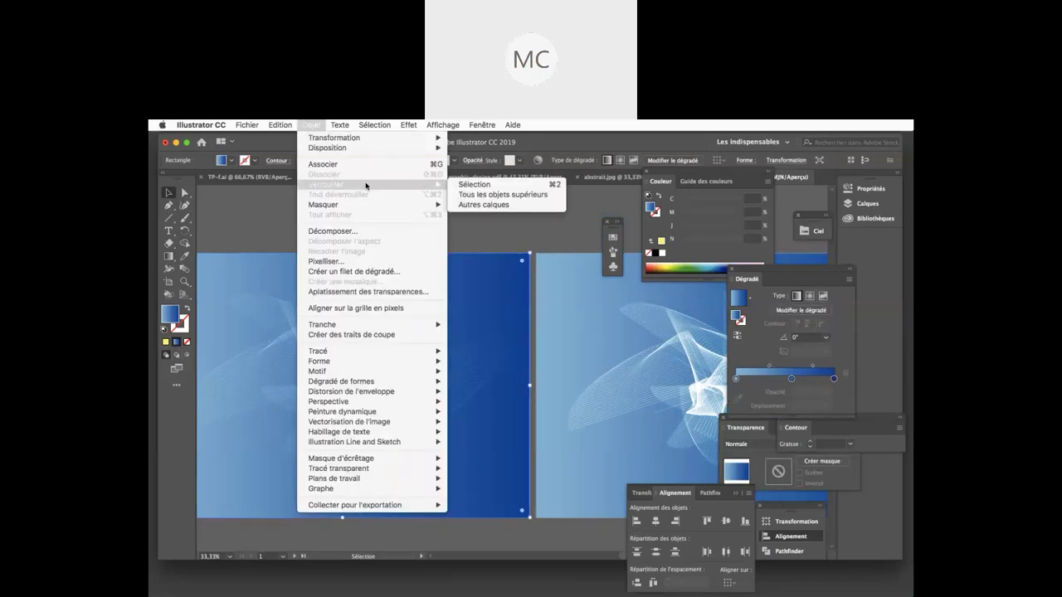
left_click(500, 207)
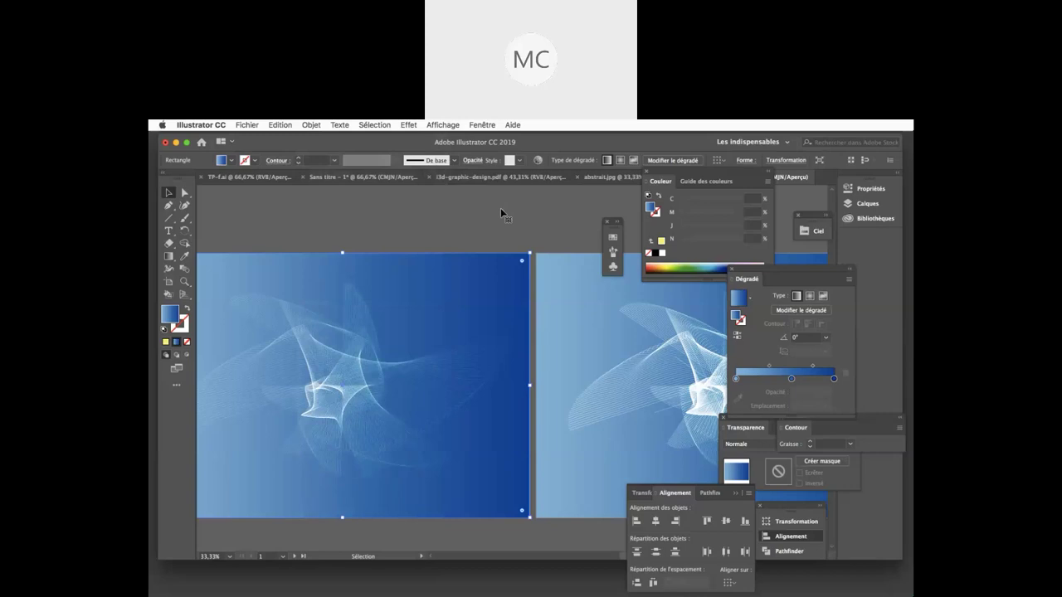
left_click(612, 238)
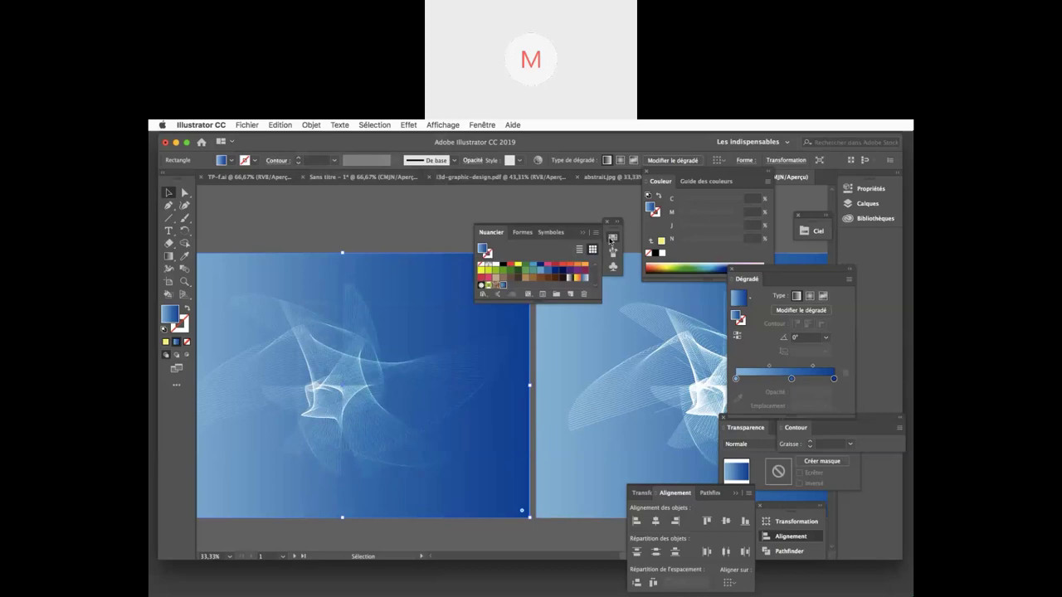
left_click(483, 295)
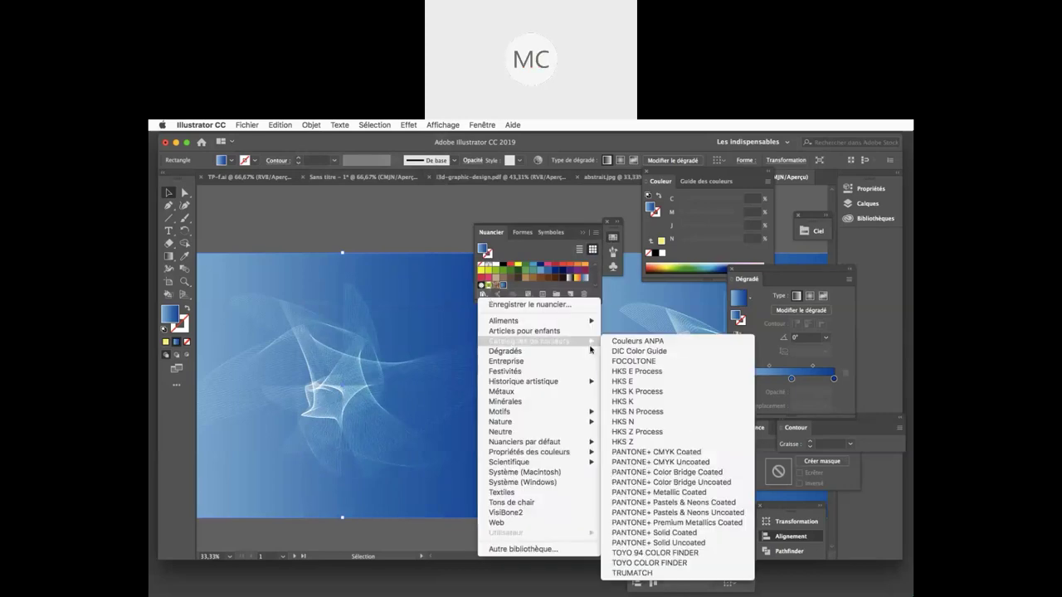
mouse_move(531, 350)
left_click(622, 363)
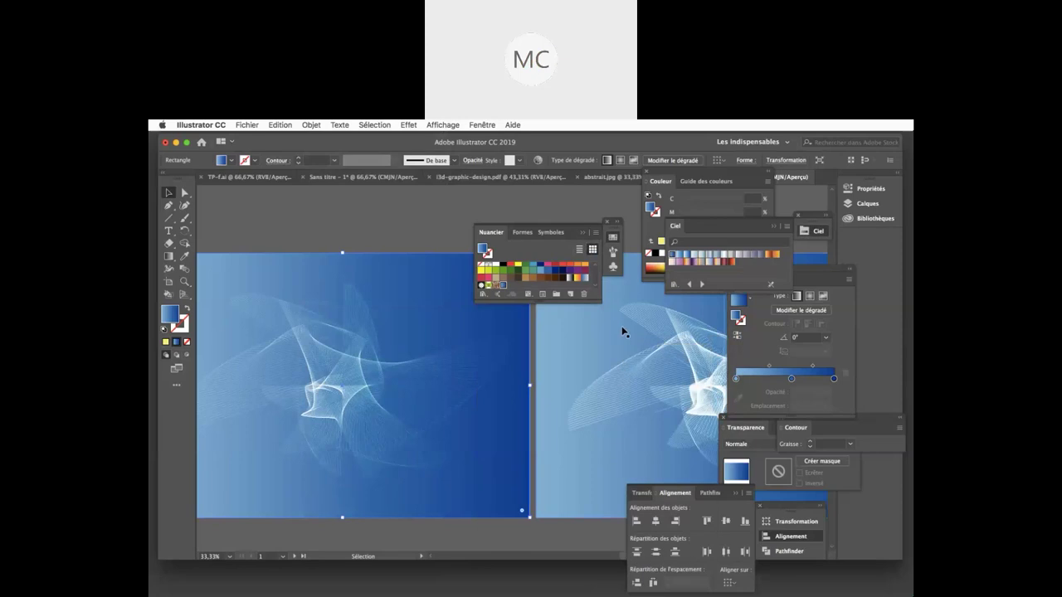
left_click(776, 256)
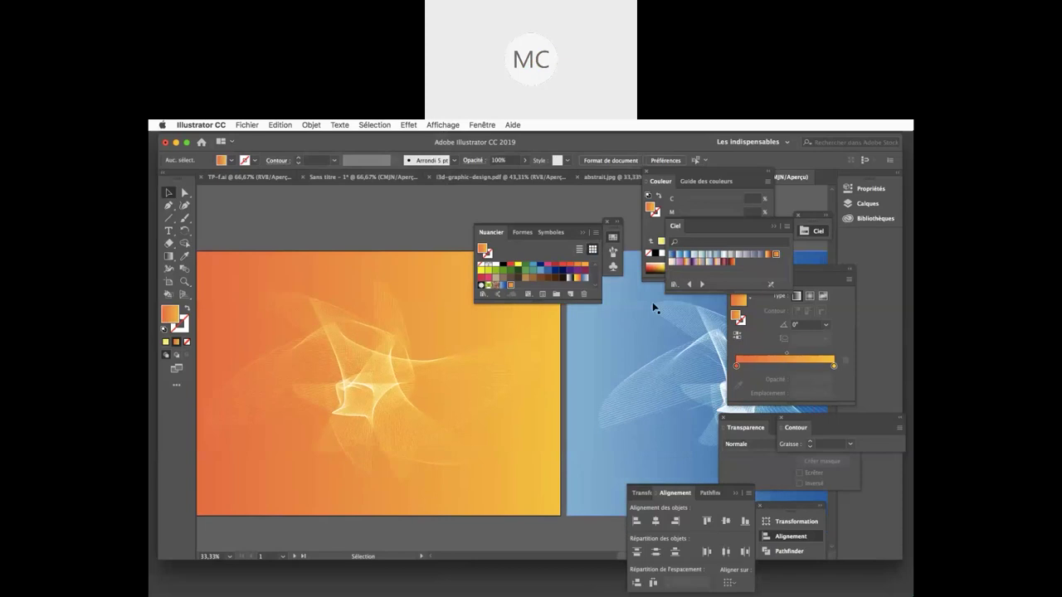
left_click(617, 238)
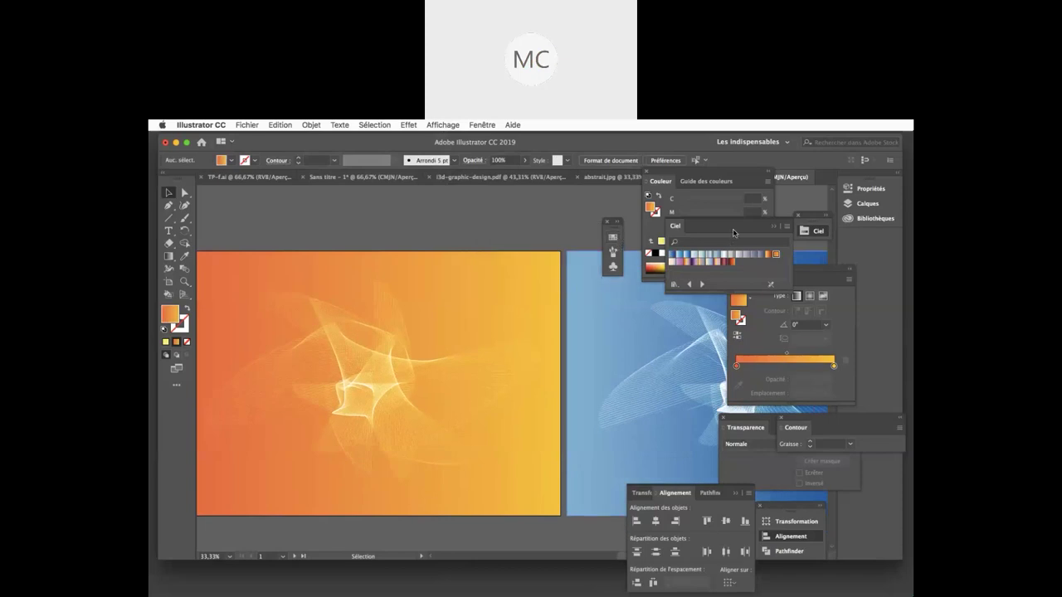
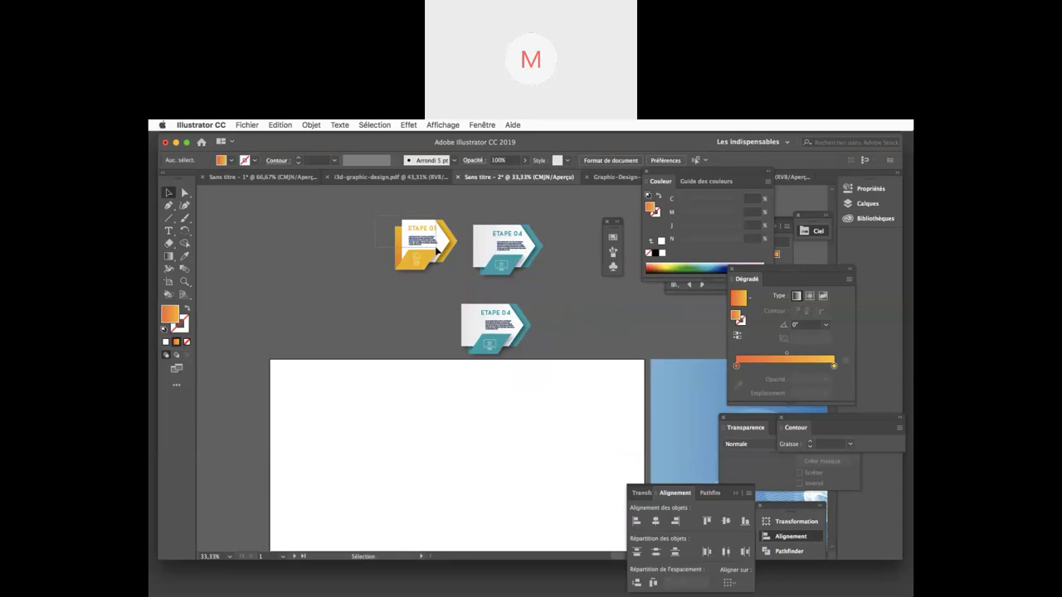
Step: Move the yellow ETAPE 01 card down beside the lower ETAPE 04 card and nudge it right so its arrow overlaps that card
left_click(447, 260)
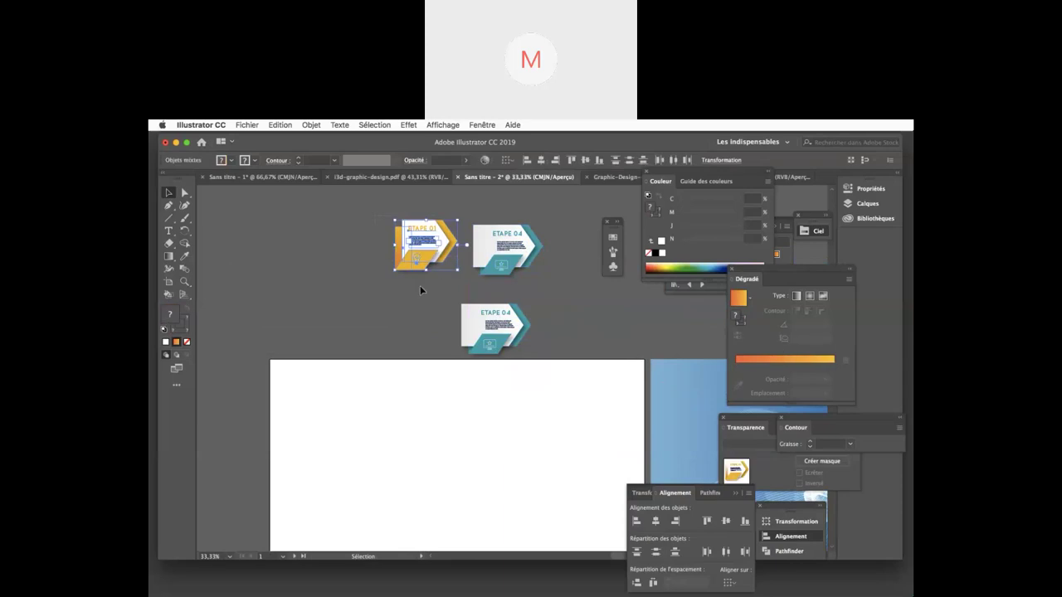
left_click_drag(418, 267, 437, 348)
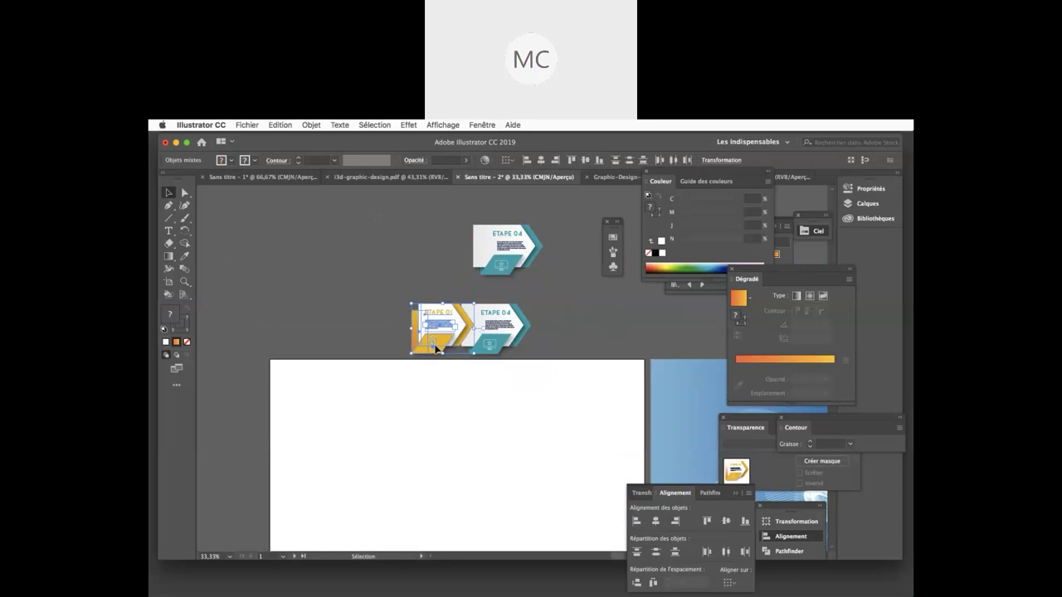
key("Right")
key("Right")
key("Right")
key("Right")
key("Right")
key("Right")
key("Right")
key("Right")
key("Right")
key("Right")
key("Right")
key("Right")
key("Right")
key("Right")
key("Right")
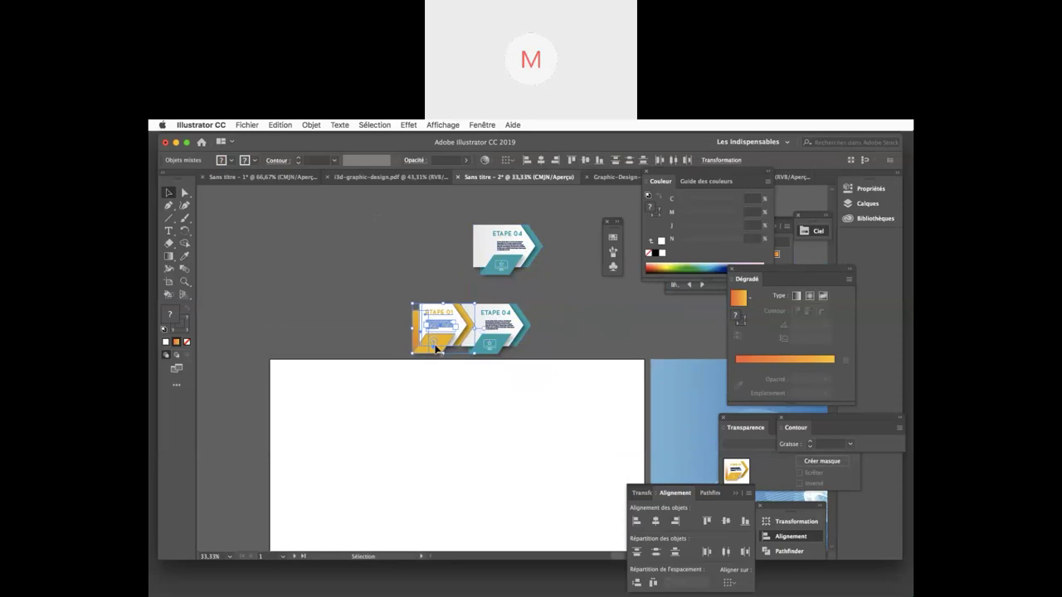
key("Right")
key("Right")
key("Right")
key("Right")
key("Right")
key("Right")
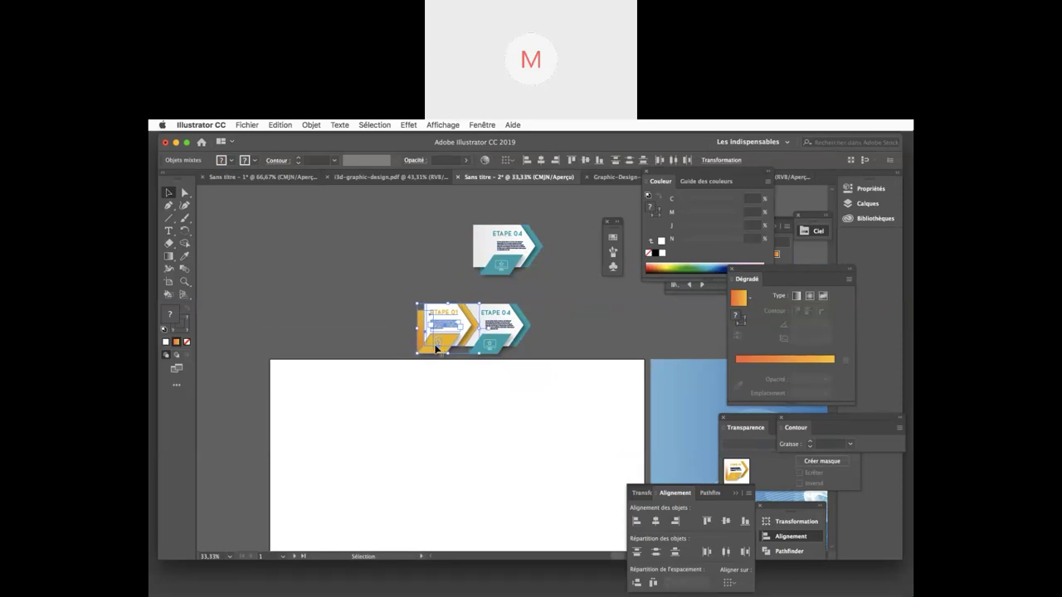
left_click(425, 290)
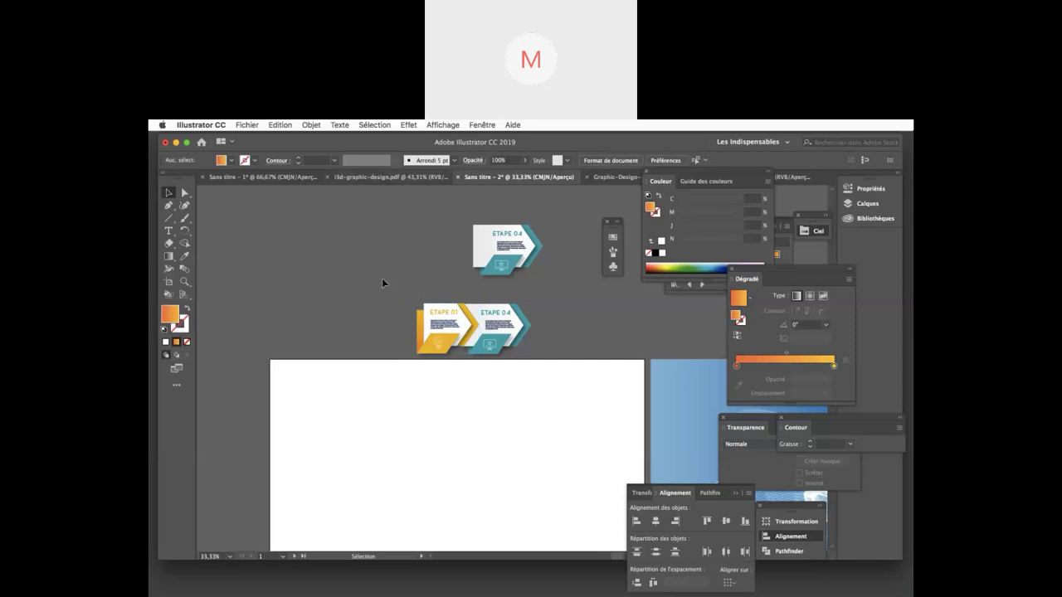
Step: Duplicate the ETAPE 01 card to the left of the original and nudge the copy further left to line up with it
left_click(446, 350)
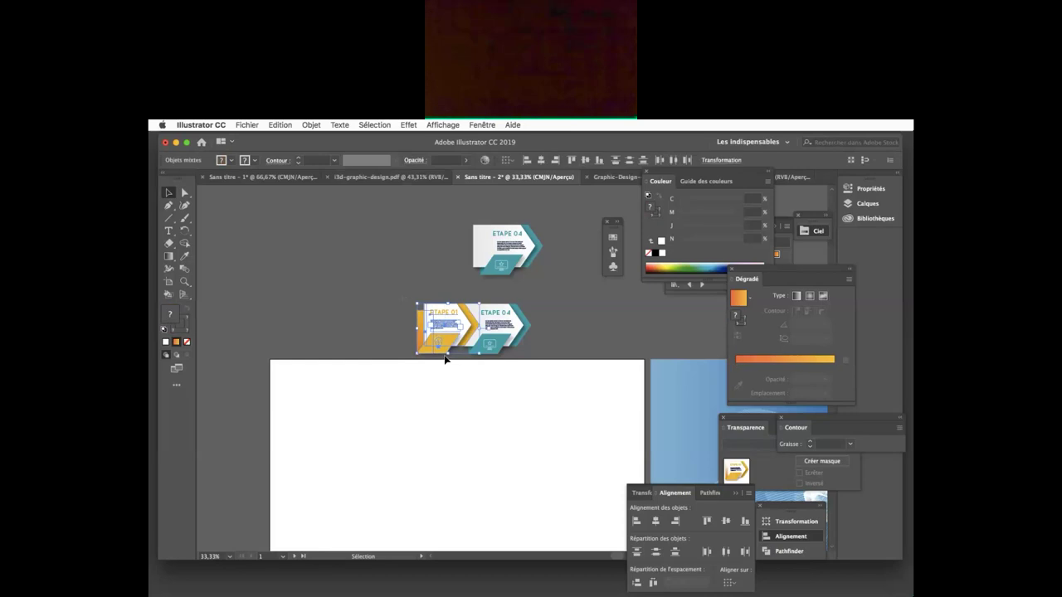
left_click_drag(452, 342, 404, 342)
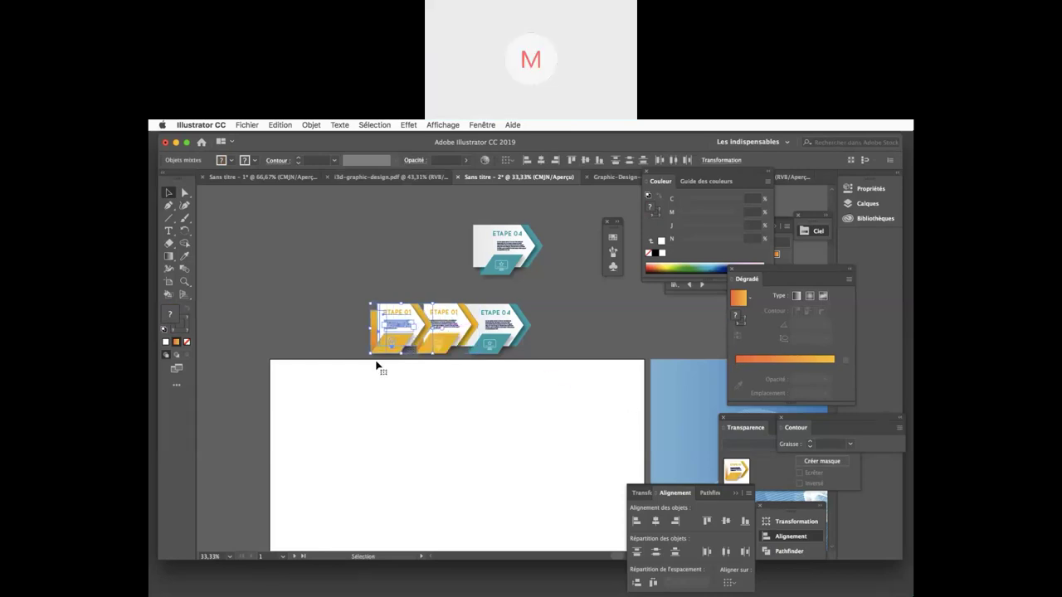
key("Left")
key("Left")
key("Left")
key("Left")
key("Left")
key("Left")
key("Left")
key("Left")
key("Left")
key("Left")
key("Left")
key("Left")
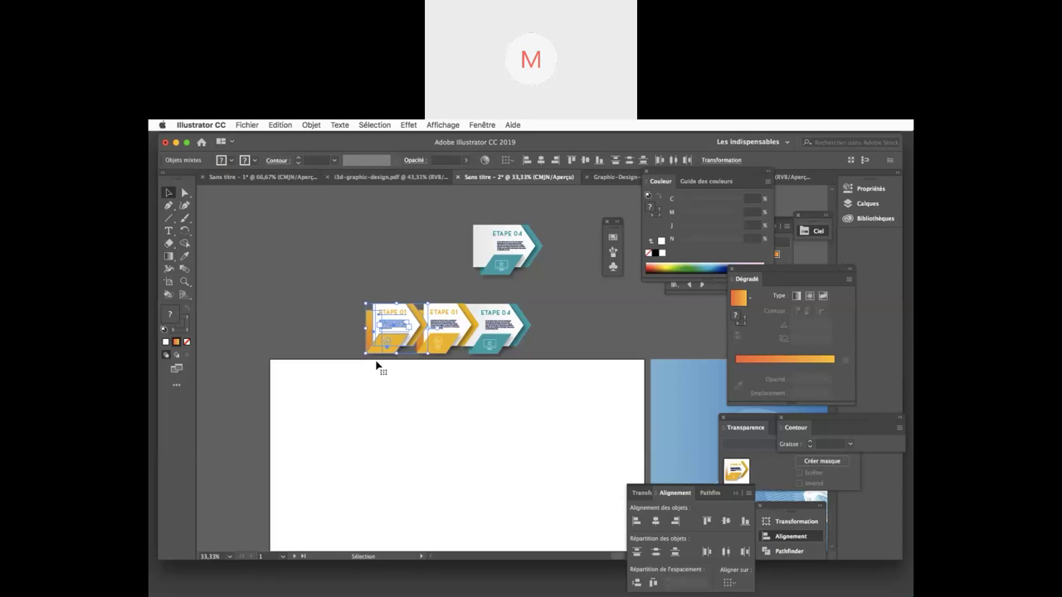
key("Left")
key("Left")
key("Left")
key("Left")
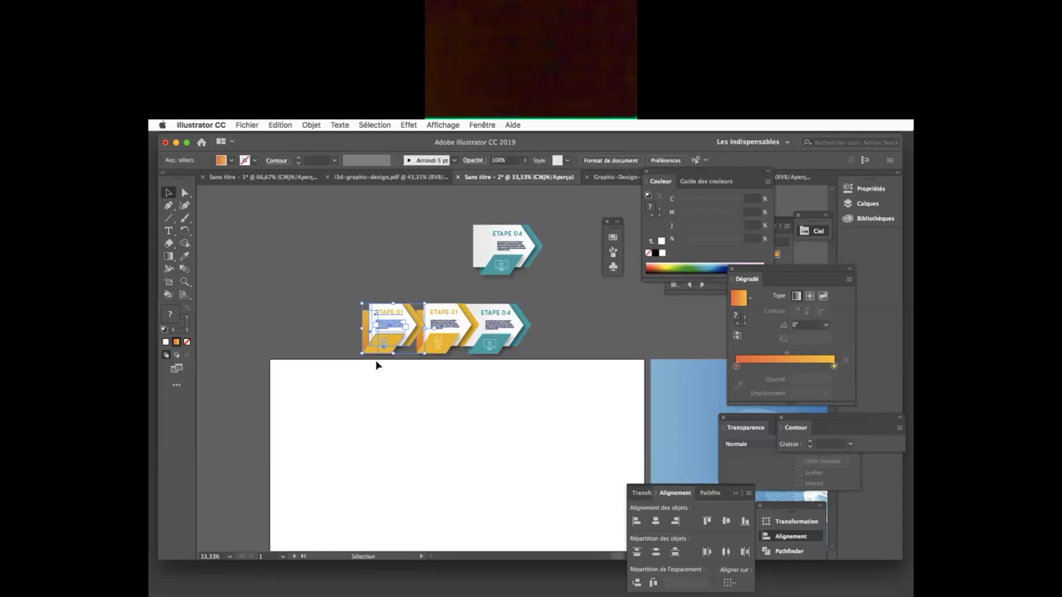
Step: Select all parts of the leftmost ETAPE 01 copy and delete it
left_click(377, 364)
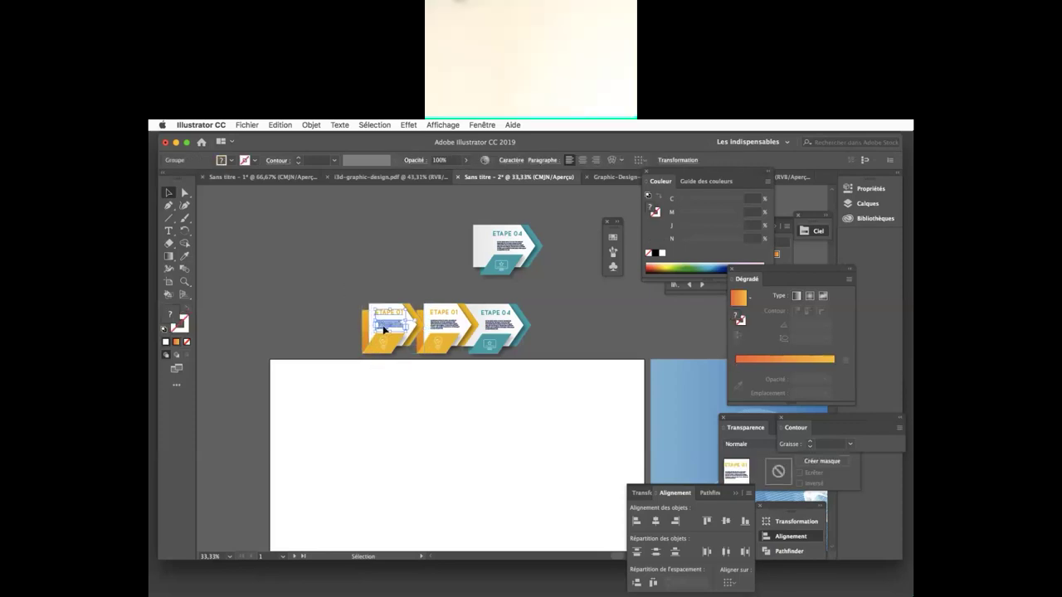
left_click_drag(332, 292, 401, 357)
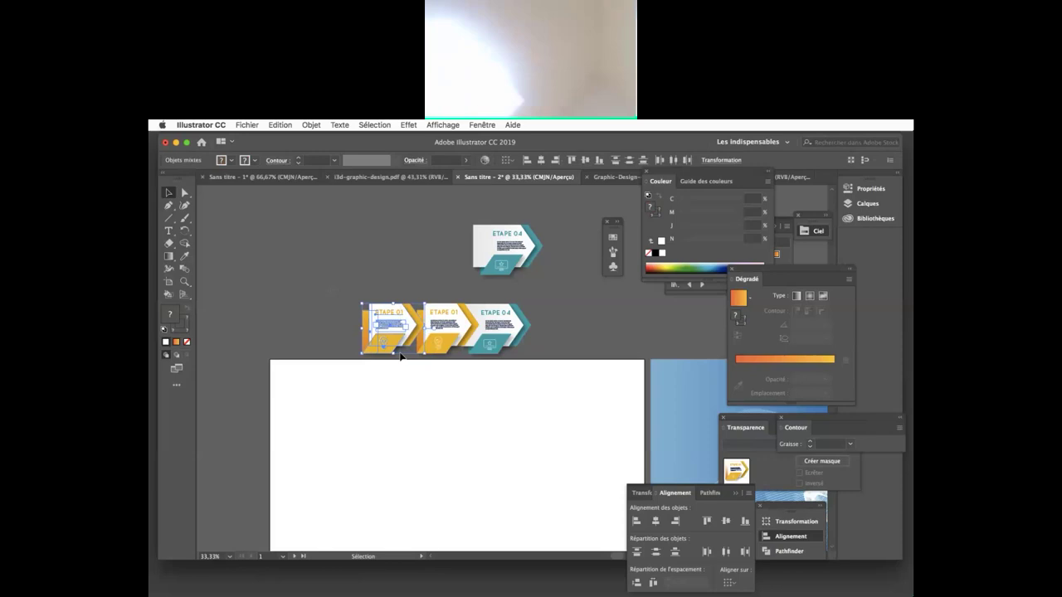
key("Delete")
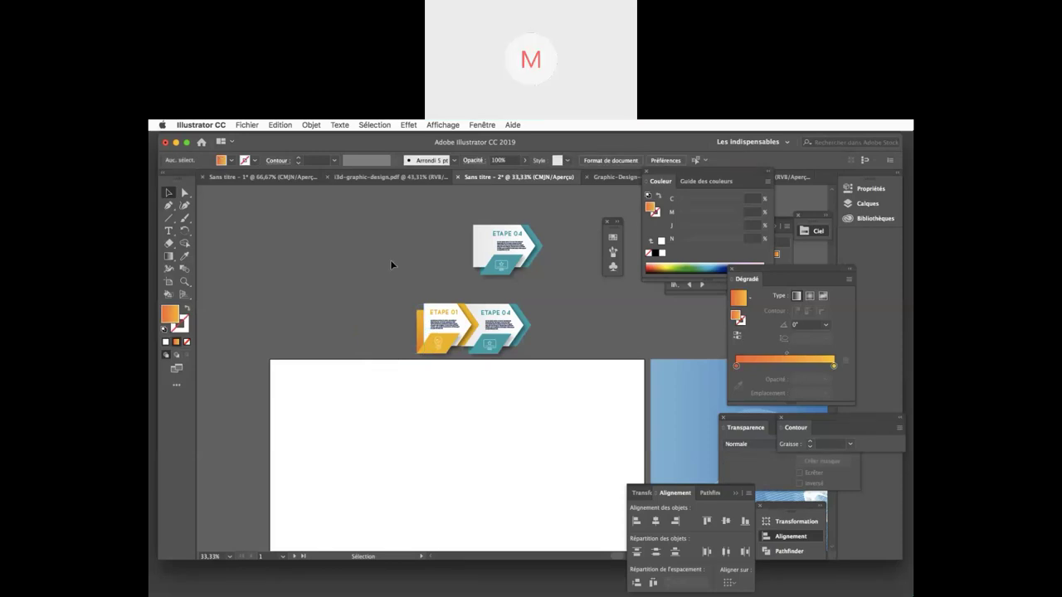
Step: Group all parts of the ETAPE 01 card and move it up and left, away from the lower ETAPE 04 card
left_click(441, 351)
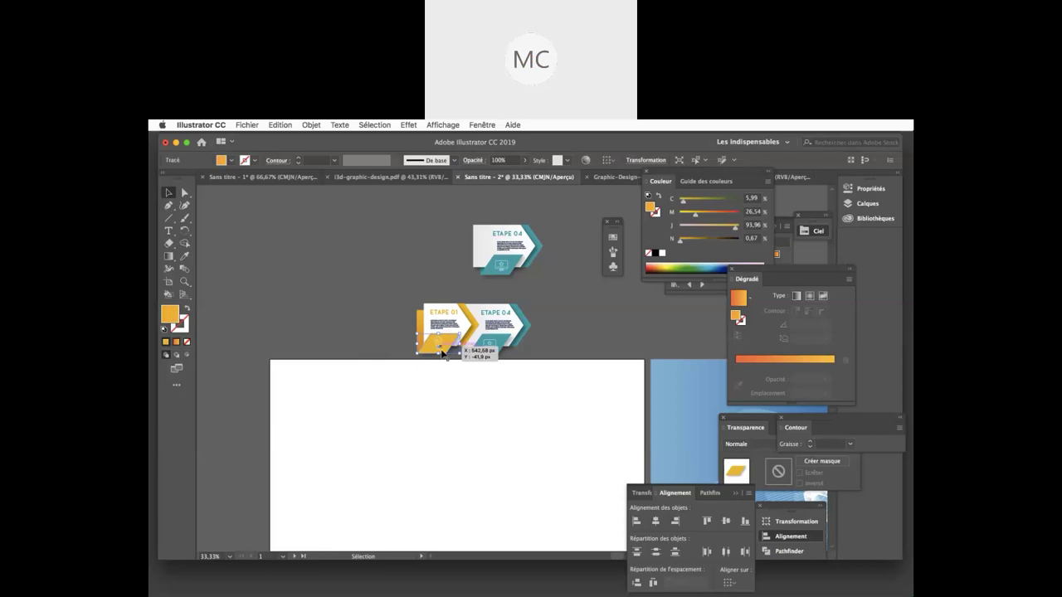
left_click_drag(443, 352, 445, 355)
left_click_drag(390, 297, 455, 360)
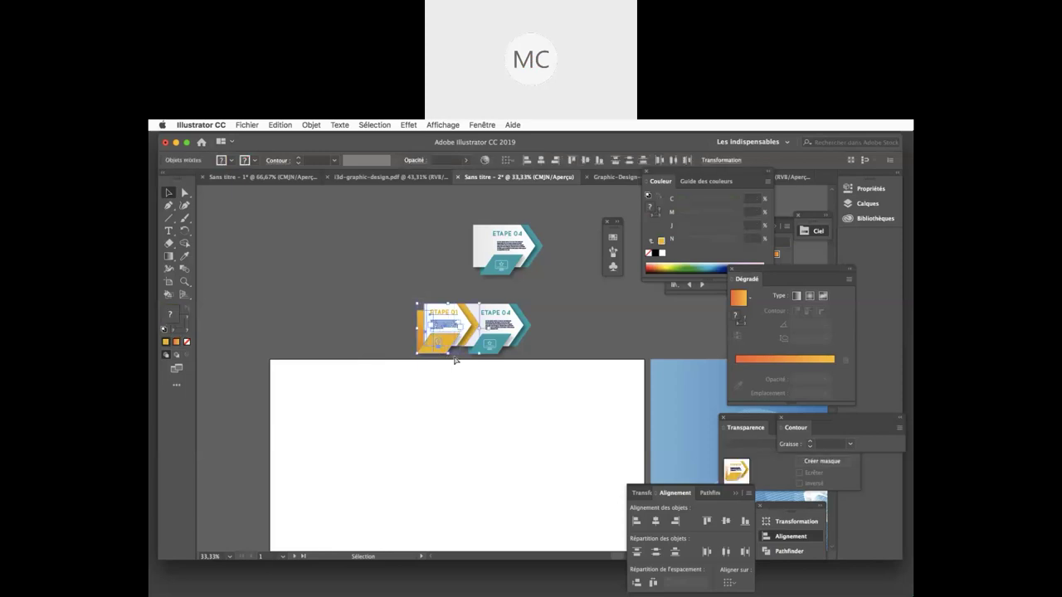
key("a")
key("v")
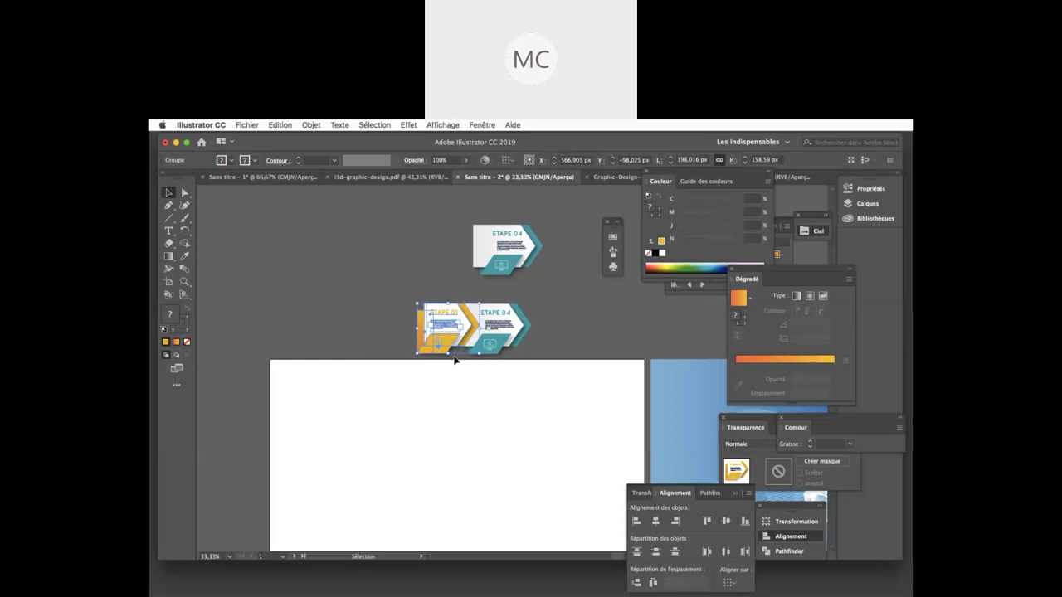
left_click_drag(394, 278, 394, 278)
left_click(445, 311)
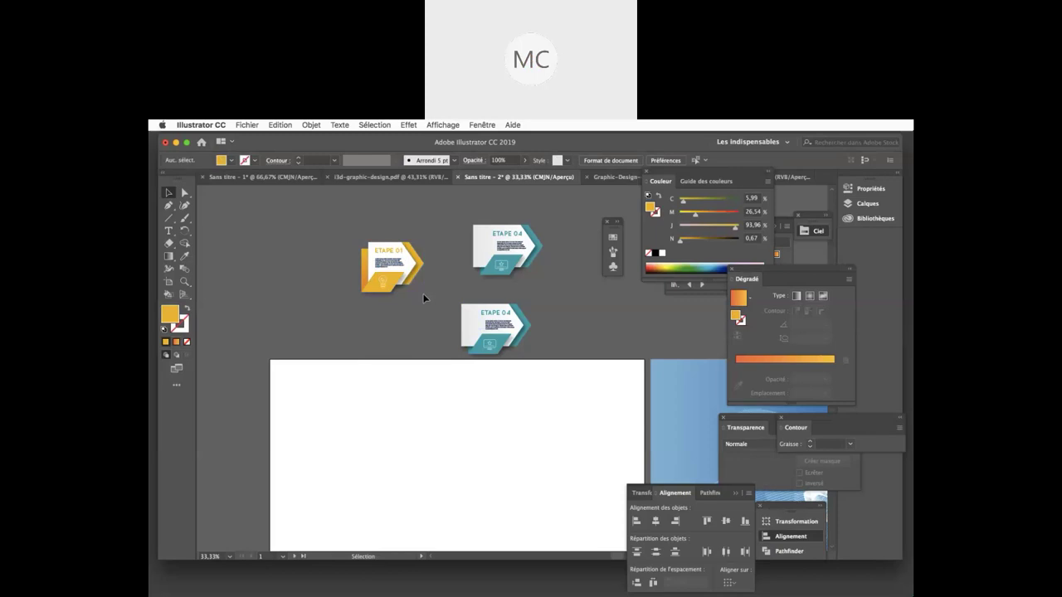
Step: Switch to the Sans titre – 1 document and deselect the ETAPE 01 card there
left_click(277, 178)
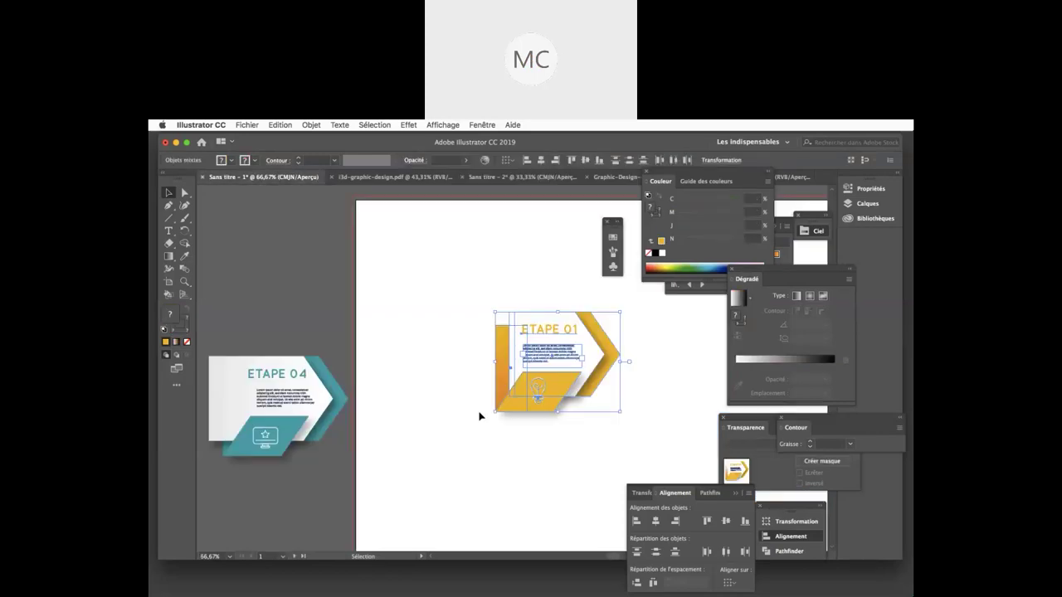
left_click(458, 321)
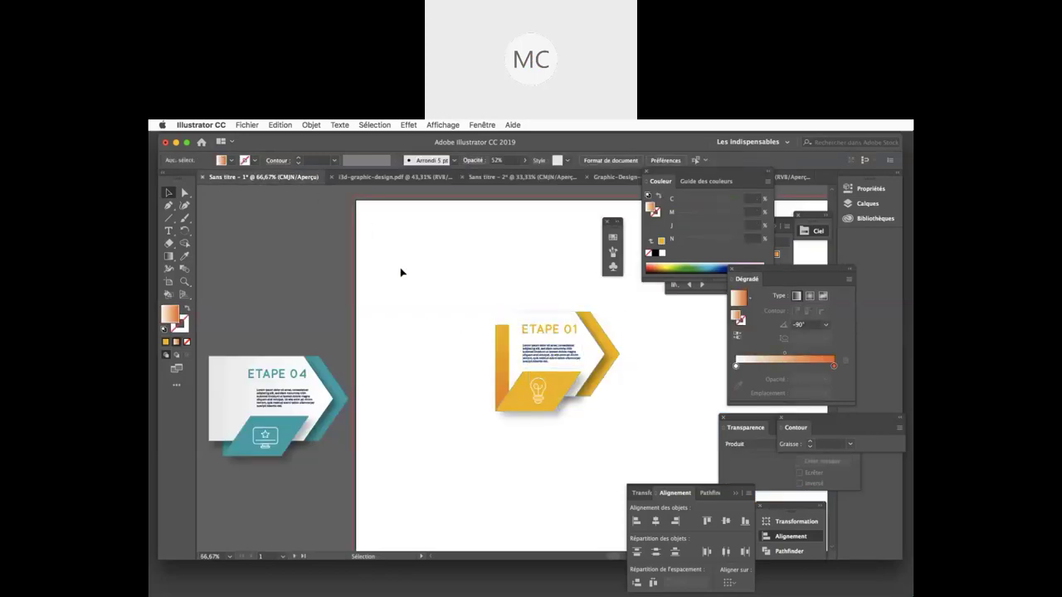
scroll(401, 273, "down", 5)
scroll(400, 273, "right", 1)
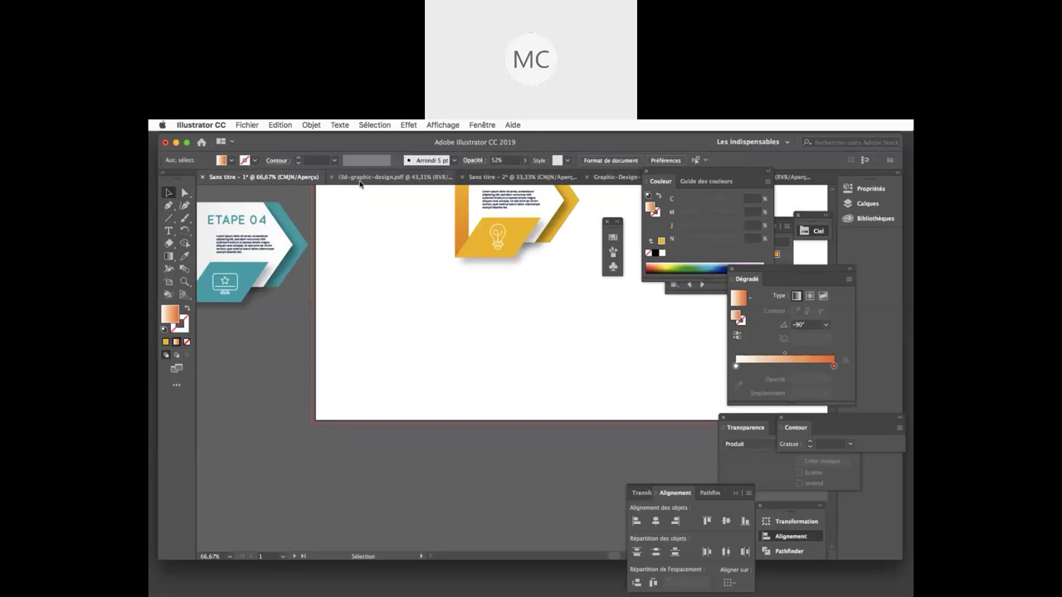
Step: Close the Couleur panel, switch to the TP-f.ai document and deselect the cards above its ETAPE 01 to 04 infographic
left_click(647, 173)
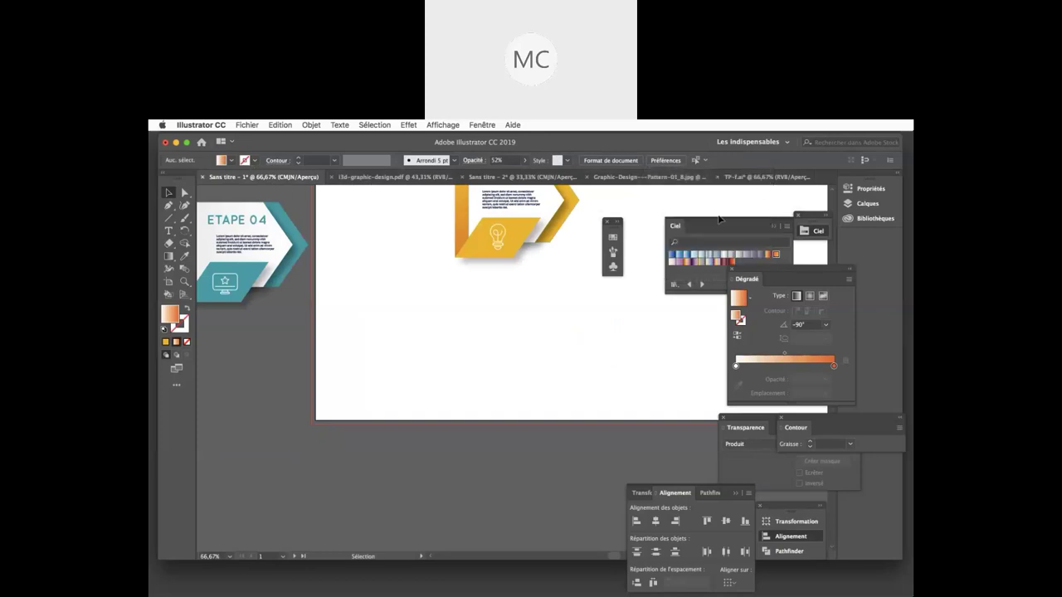
left_click(757, 177)
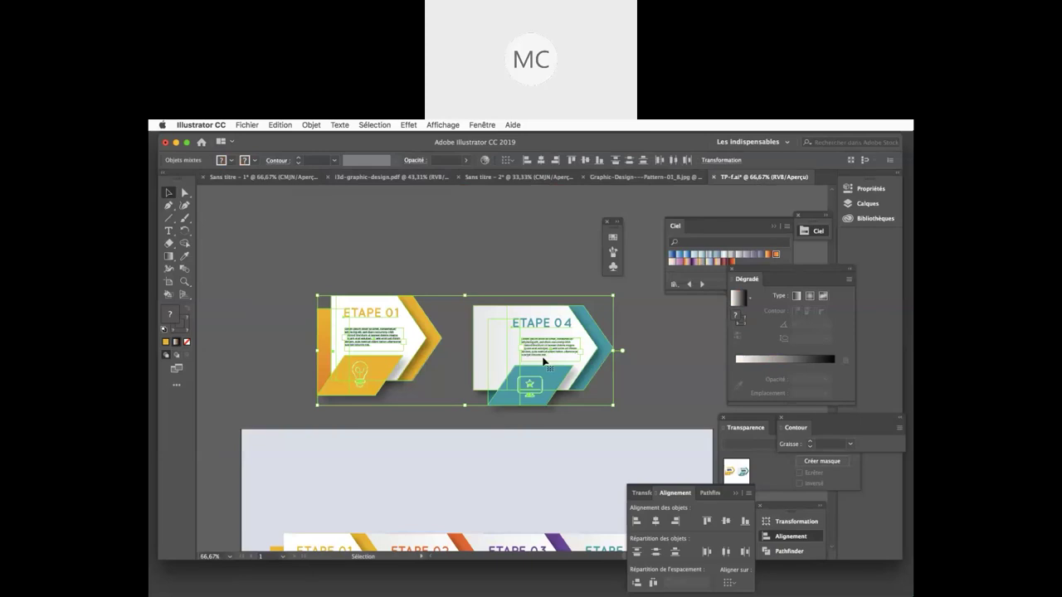
scroll(544, 362, "down", 4)
scroll(544, 363, "up", 1)
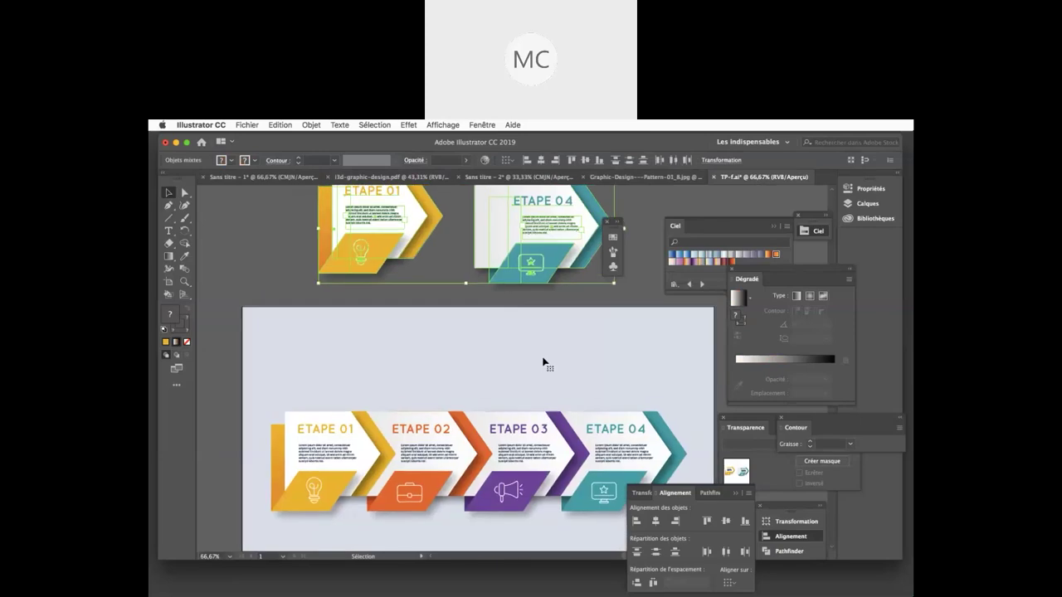
scroll(544, 362, "down", 1)
scroll(545, 363, "right", 1)
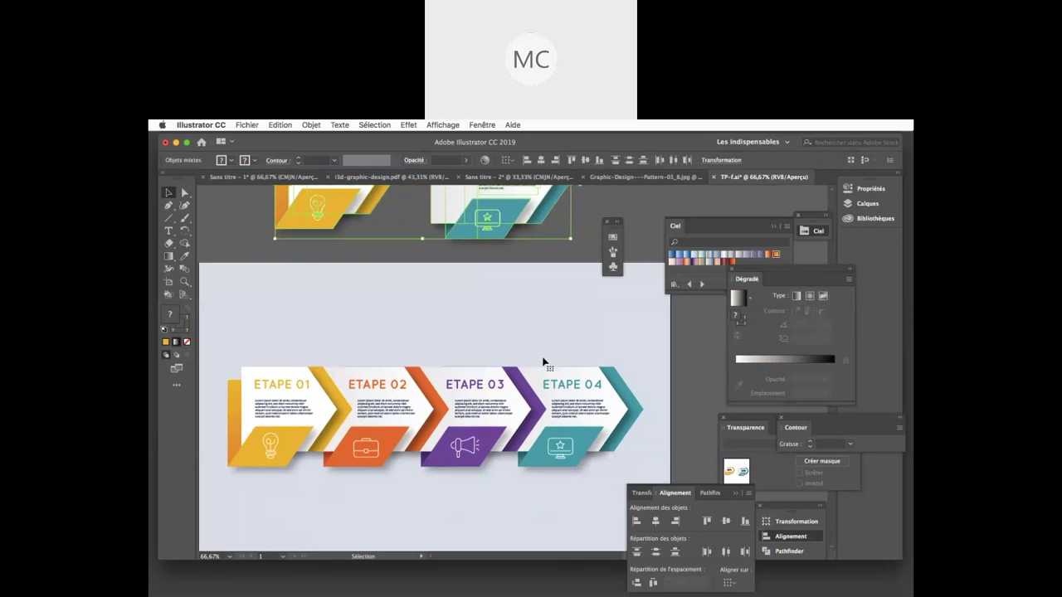
left_click(491, 322)
scroll(492, 322, "left", 1)
scroll(491, 322, "down", 1)
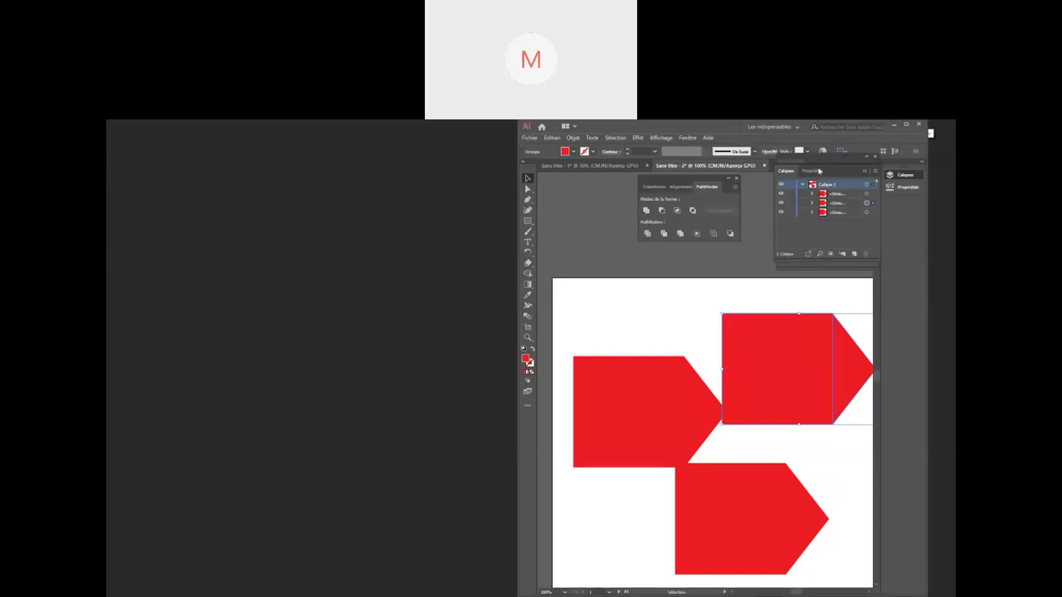
Step: Maximize the window showing the three red arrow shapes and move the shapes apart on the artboard
left_click(908, 126)
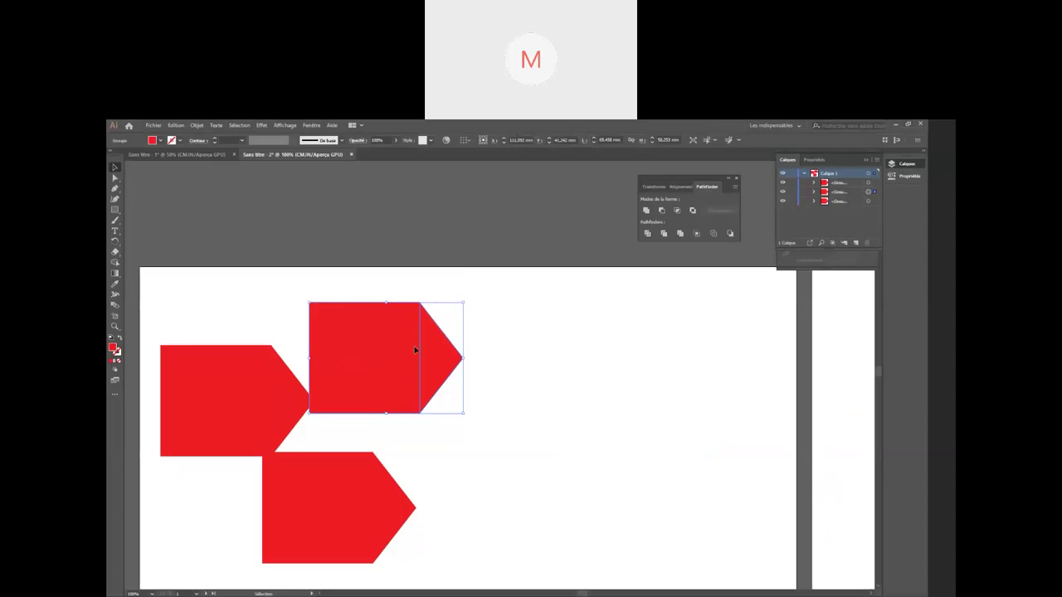
left_click_drag(416, 350, 574, 351)
left_click_drag(332, 534, 419, 542)
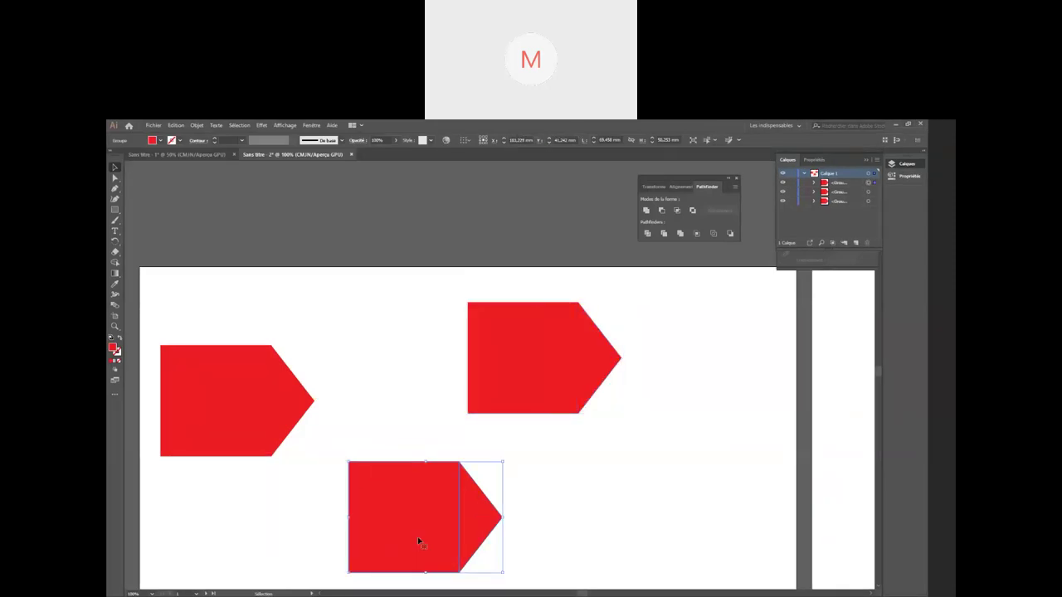
left_click_drag(237, 379, 277, 394)
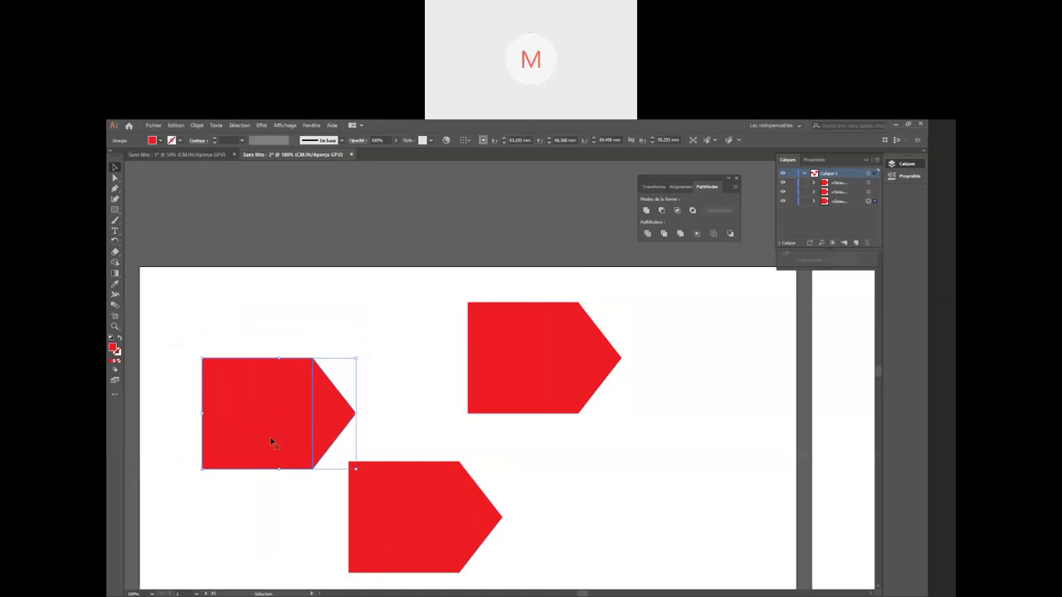
Step: Nudge the leftmost red arrow shape slightly downward and deselect it
key("Down")
key("Down")
key("Down")
key("Down")
key("Down")
key("Down")
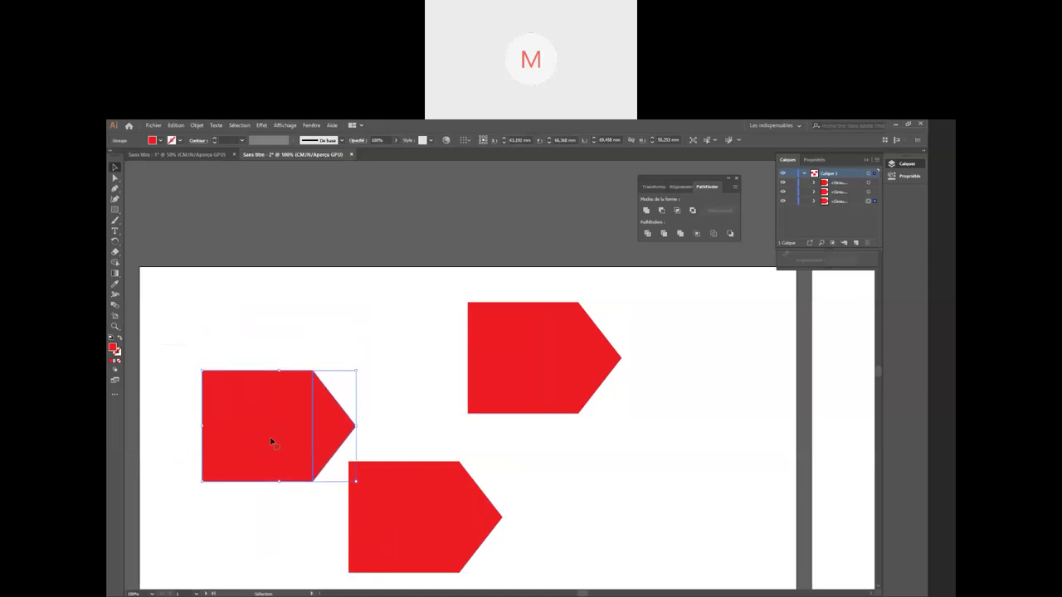
key("Down")
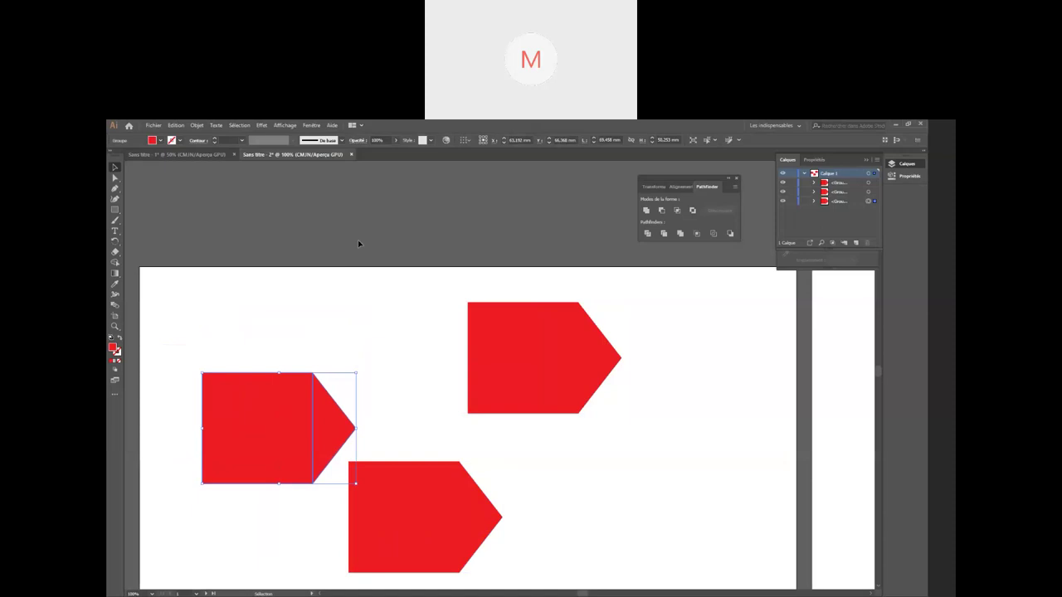
left_click(358, 243)
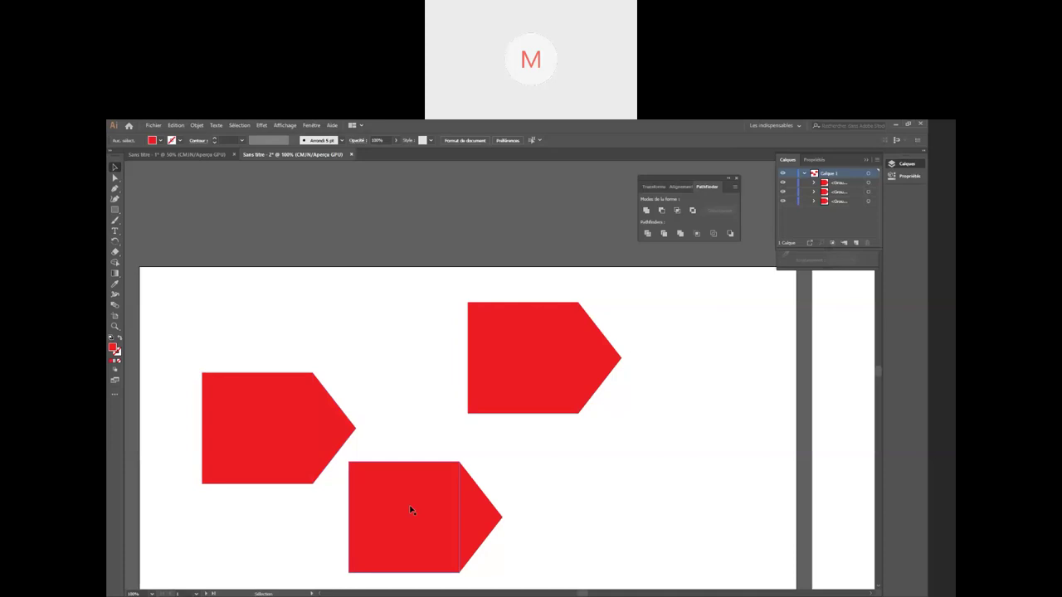
double_click(852, 129)
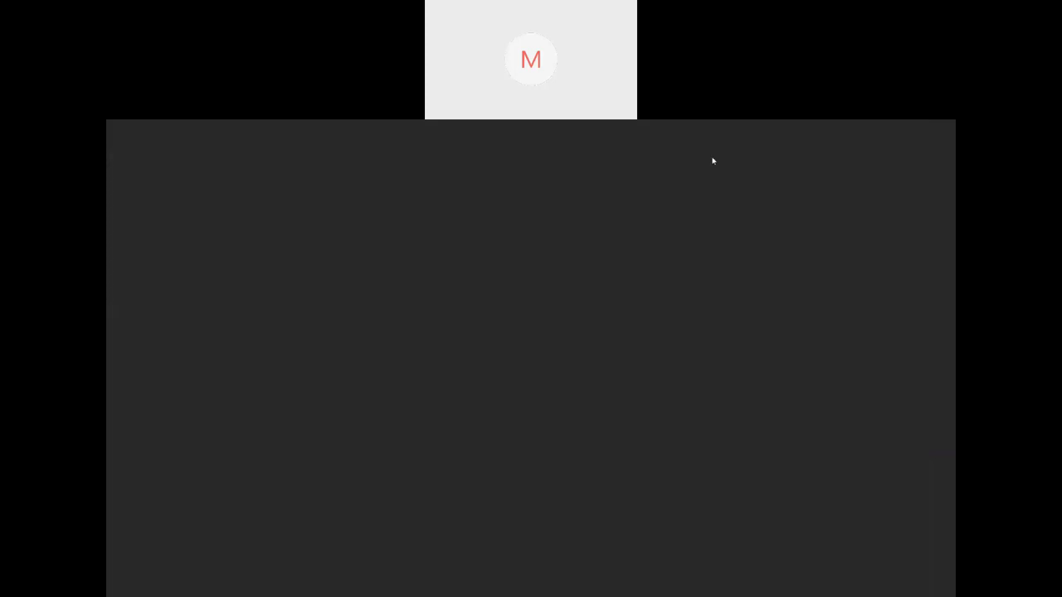
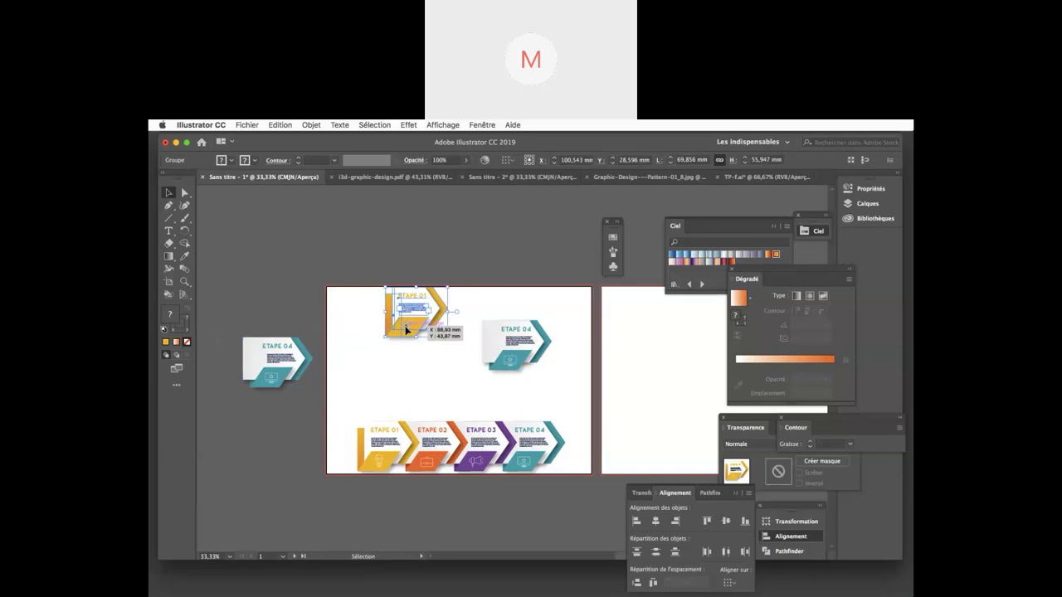
Step: Move the ETAPE 01 card off the artboard, above the ETAPE 04 card outside it, and deselect it
left_click_drag(408, 327, 249, 281)
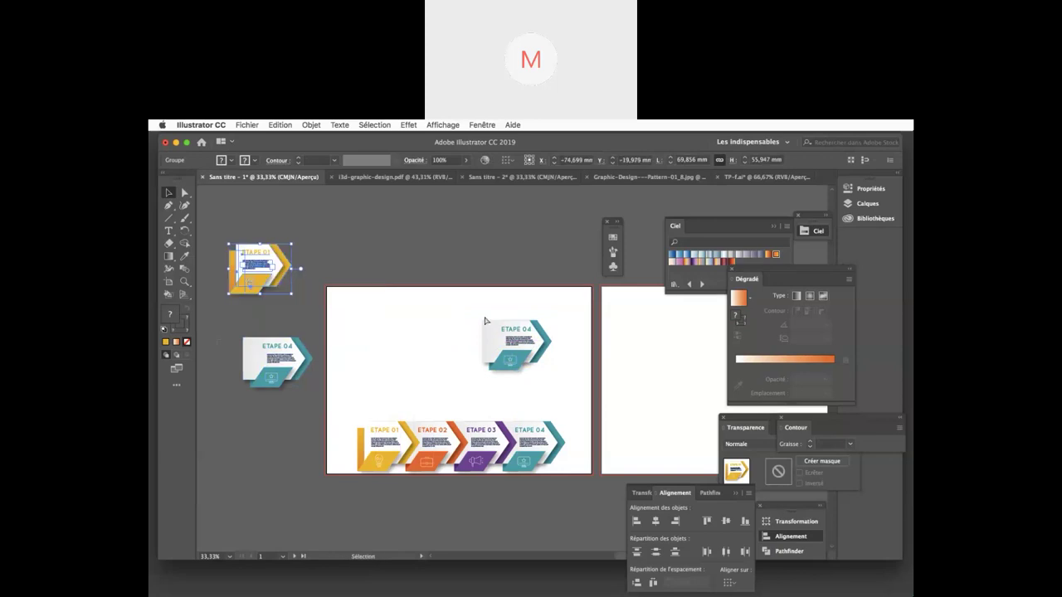
key("super+equal")
scroll(486, 321, "down", 3)
scroll(485, 321, "right", 3)
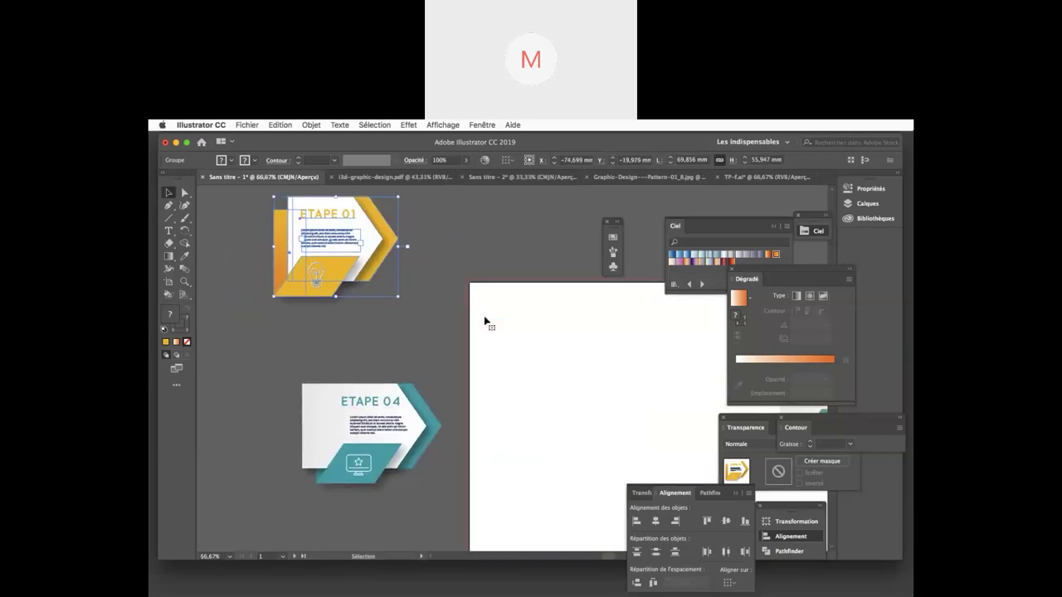
scroll(486, 324, "down", 5)
left_click(534, 394)
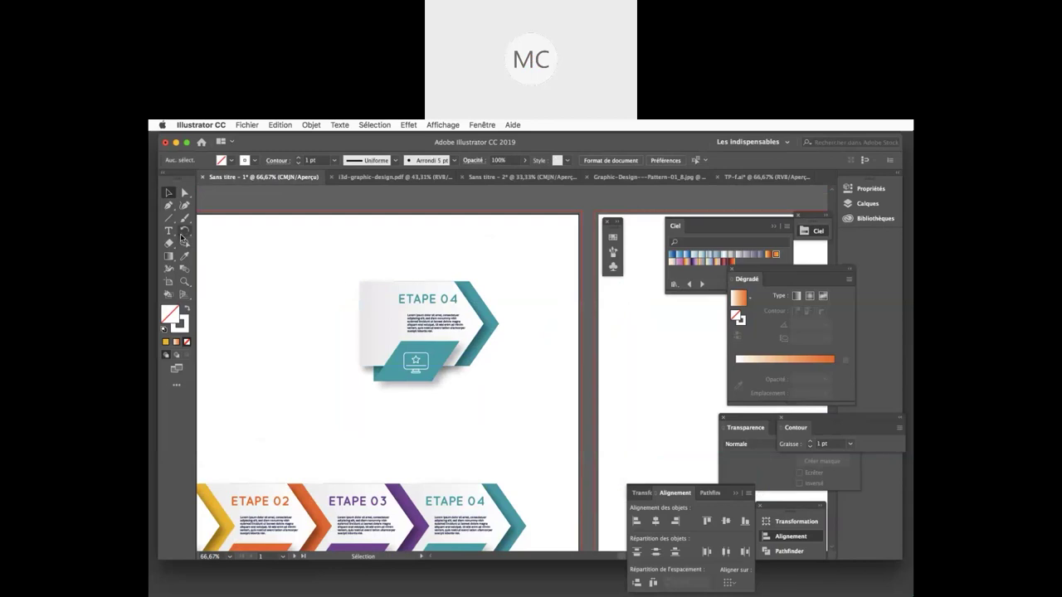
Step: Draw a large hexagon left of the ETAPE 04 card and fill it with the teal sampled from the card's parallelogram
left_click_drag(169, 220, 320, 318)
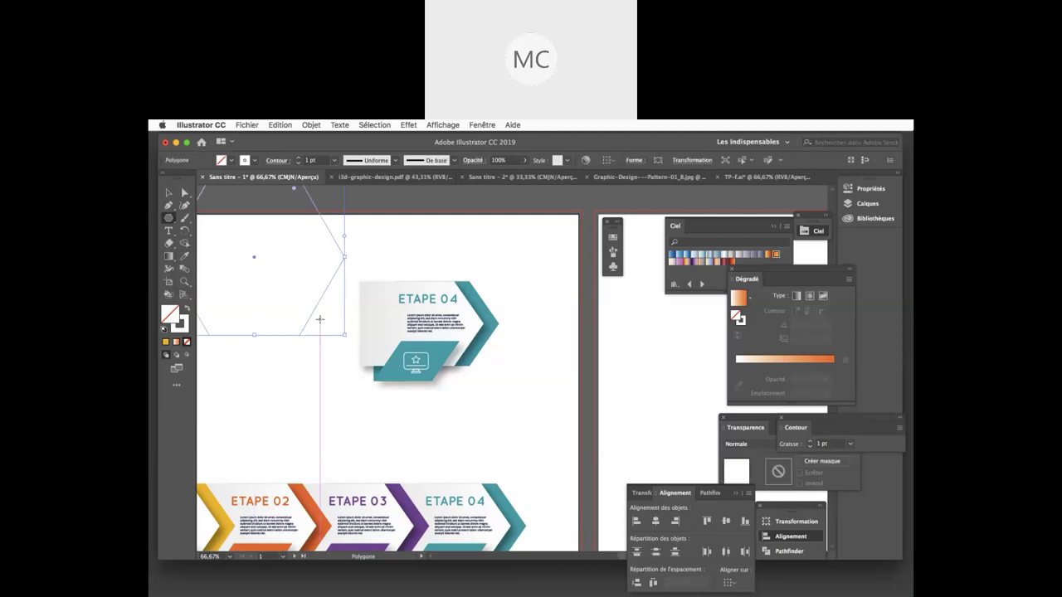
scroll(319, 319, "up", 3)
scroll(319, 318, "left", 5)
key("o")
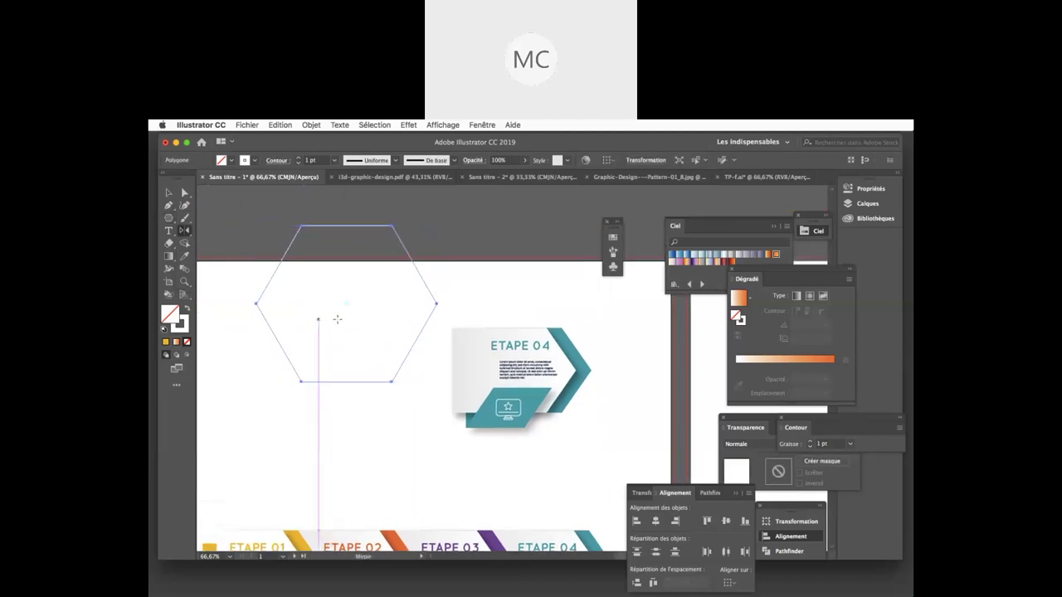
key("i")
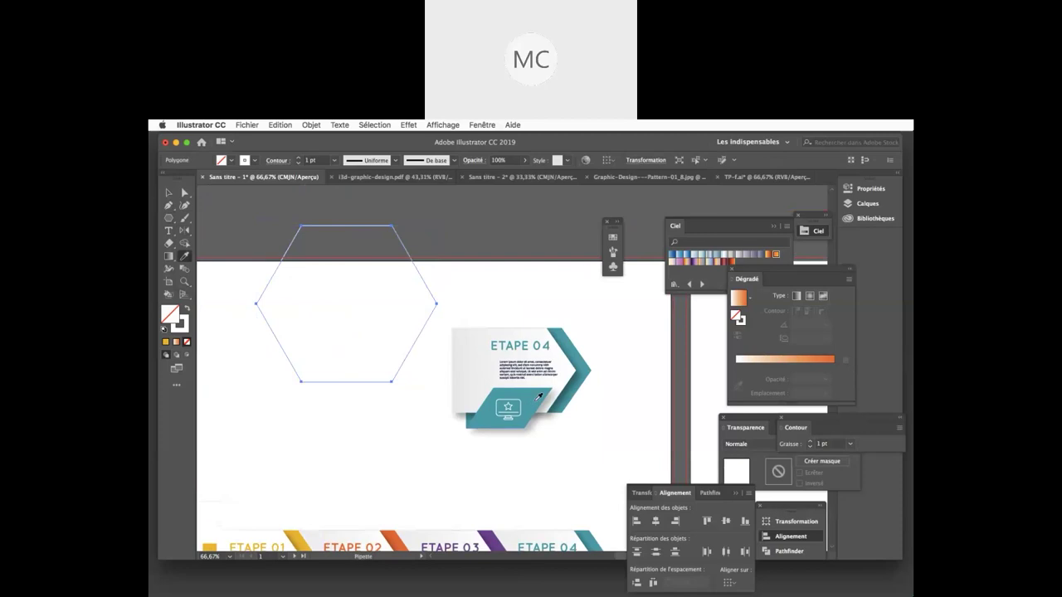
left_click(535, 401)
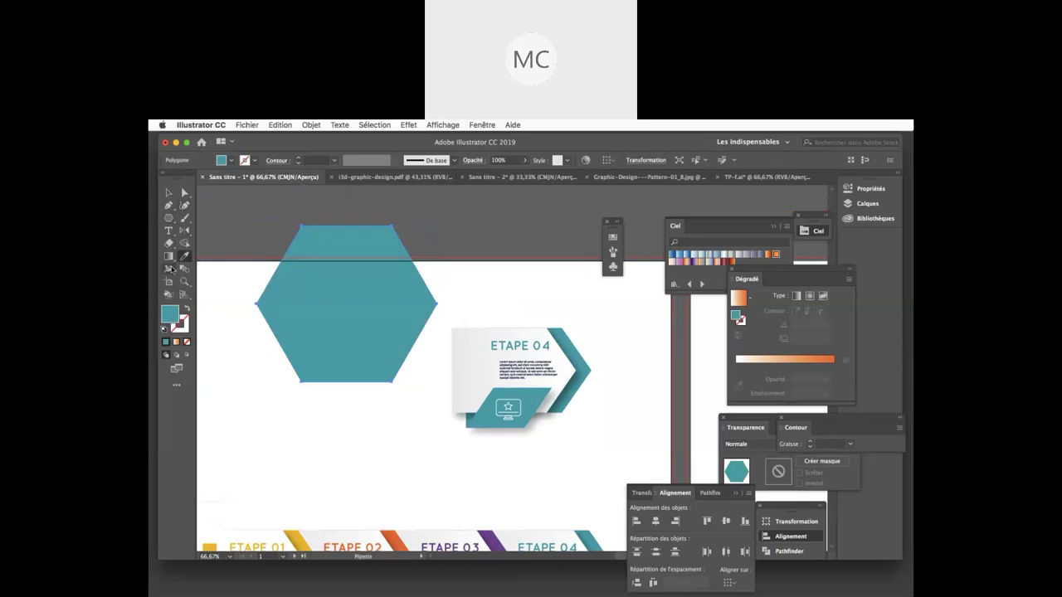
Step: Delete the hexagon's left anchor point to turn it into a right-pointing arrow shape, and deselect it
left_click(169, 206)
left_click_drag(168, 207, 208, 236)
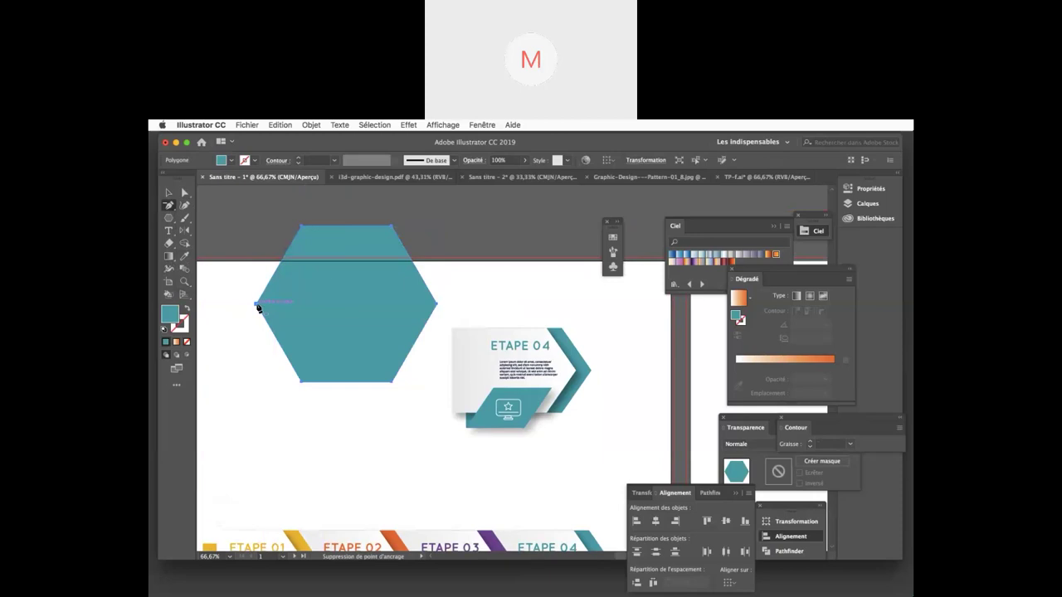
left_click(258, 306)
left_click(169, 193)
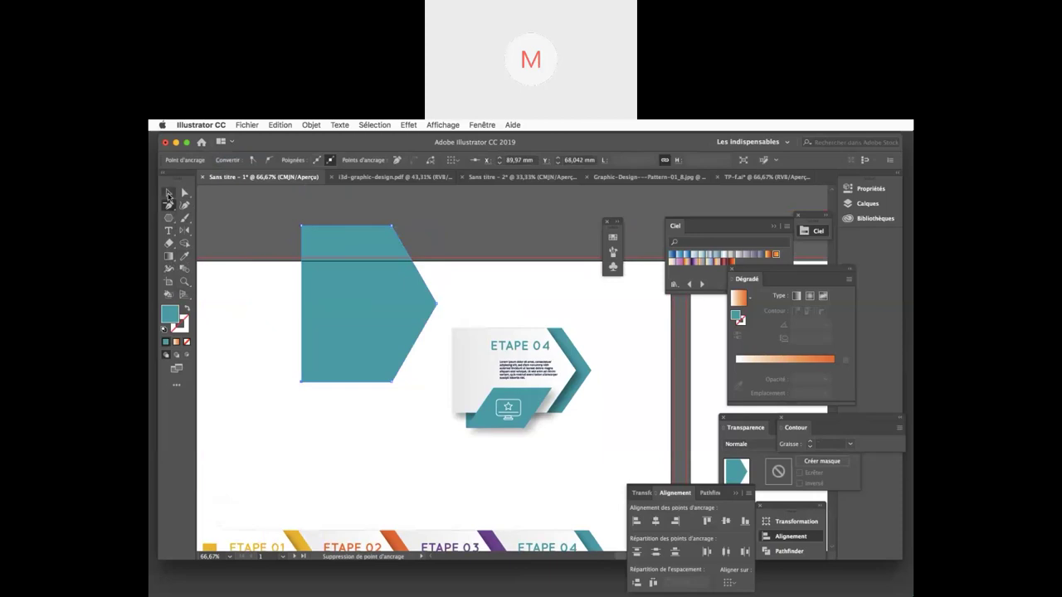
scroll(321, 401, "left", 3)
scroll(322, 401, "left", 2)
left_click(365, 302)
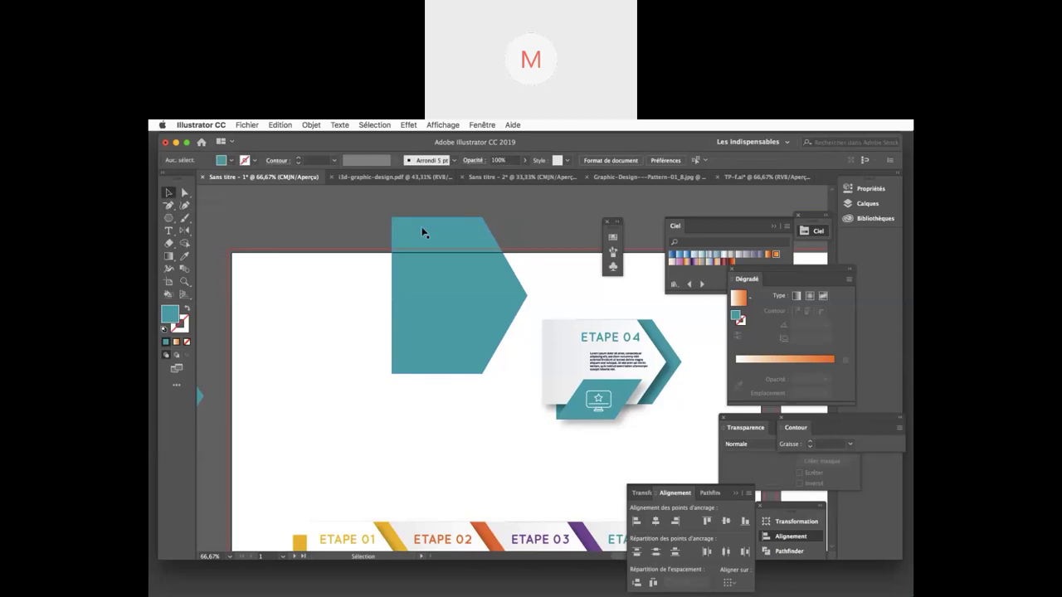
Step: Scale the teal arrow shape down proportionally until it sits fully inside the artboard, slightly taller than the ETAPE 04 card's arrow
left_click(423, 231)
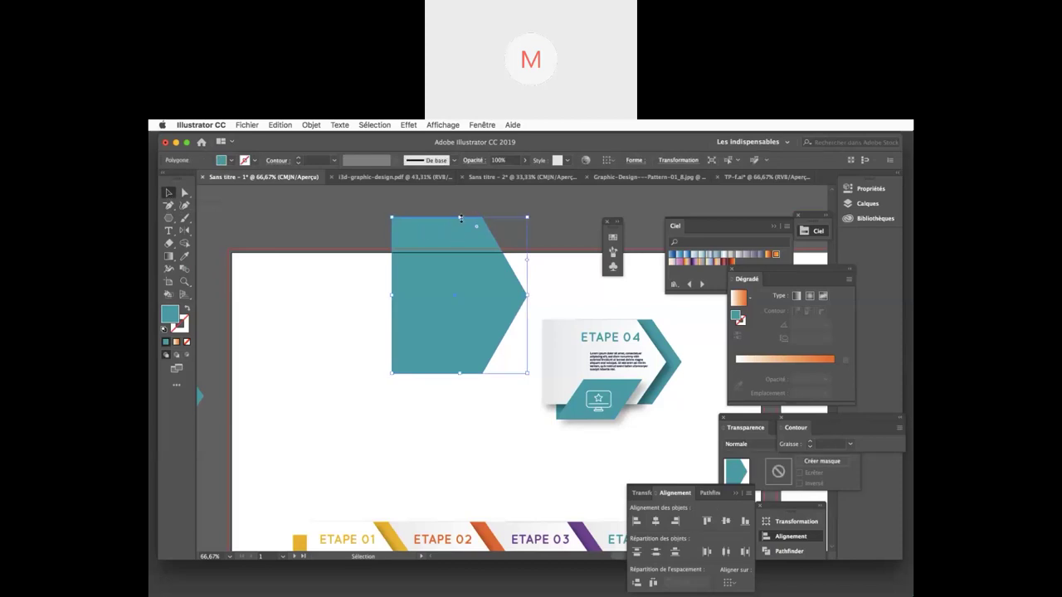
left_click_drag(459, 217, 459, 248)
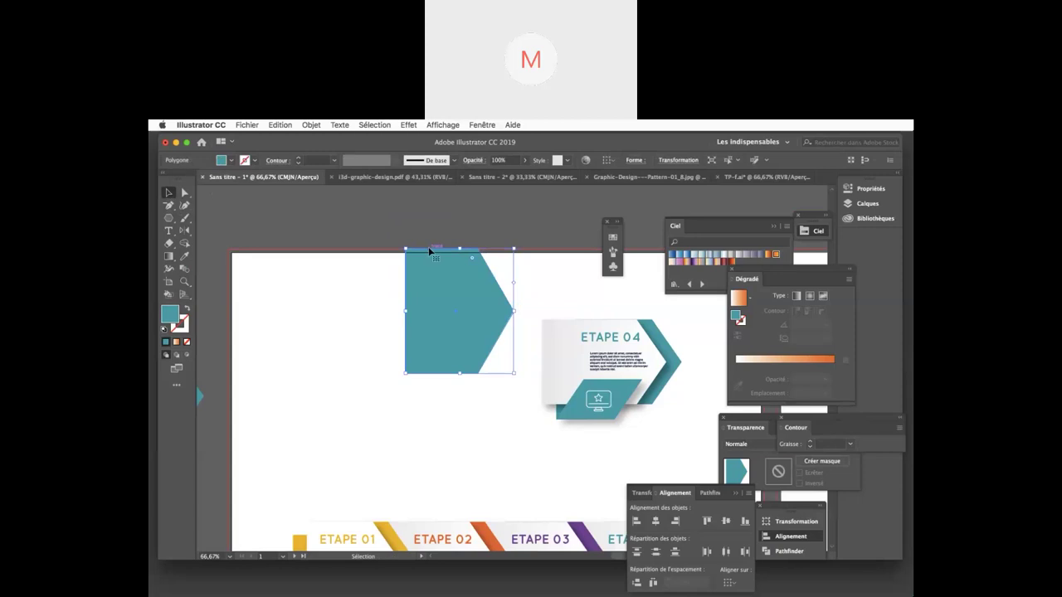
left_click_drag(459, 248, 462, 265)
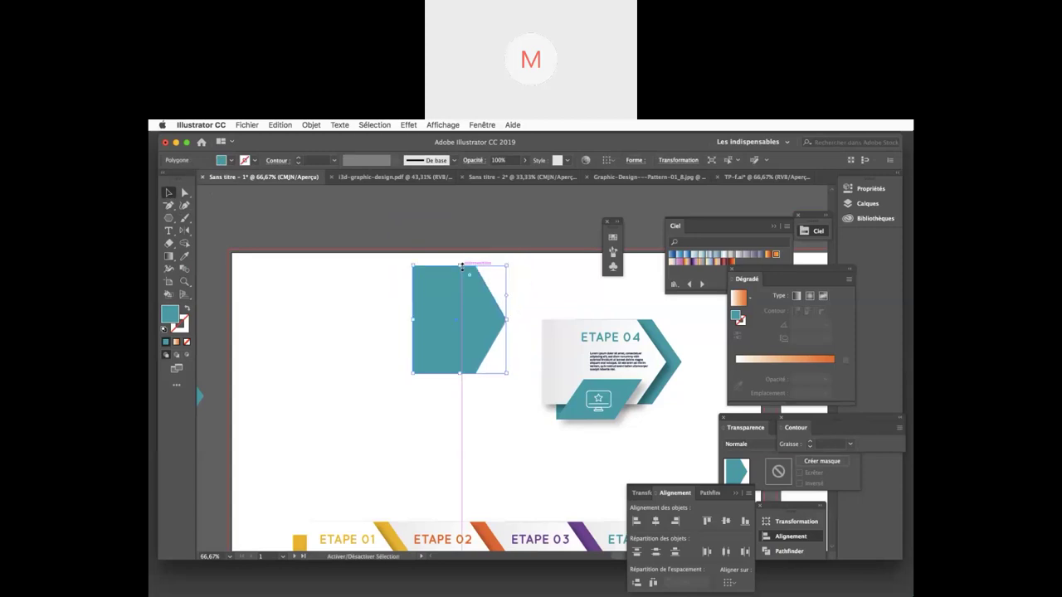
Step: Select the teal arrow's two left anchor points and nudge them left to lengthen its rectangular body
left_click(184, 193)
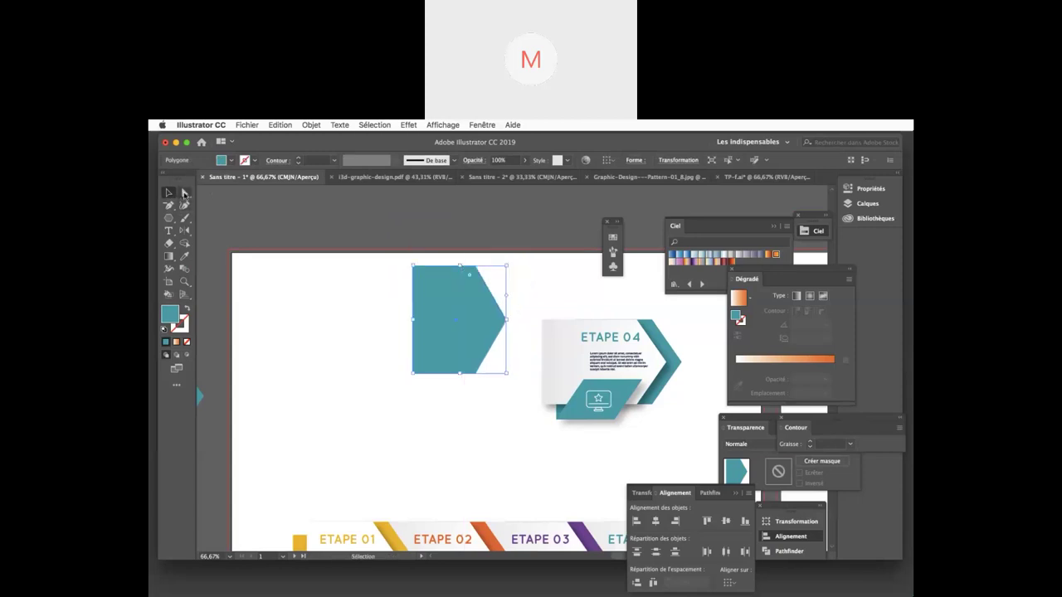
left_click(391, 273)
left_click_drag(386, 258, 421, 393)
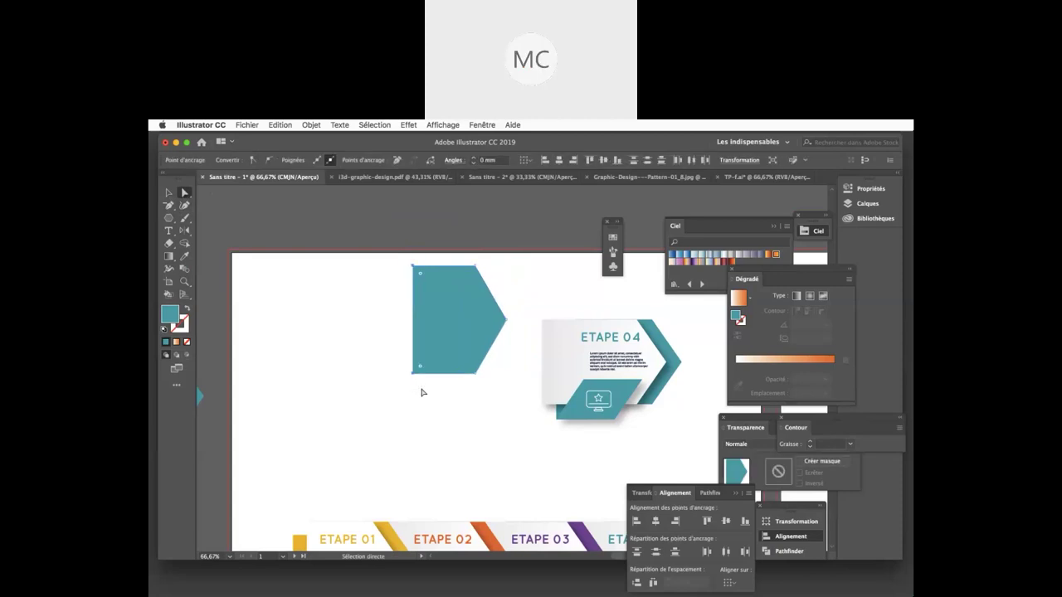
key("Left")
key("Left")
key("Left")
key("Left")
key("Left")
key("Left")
key("Left")
key("Left")
key("Left")
key("Left")
key("Left")
key("Left")
key("Left")
key("Left")
key("Left")
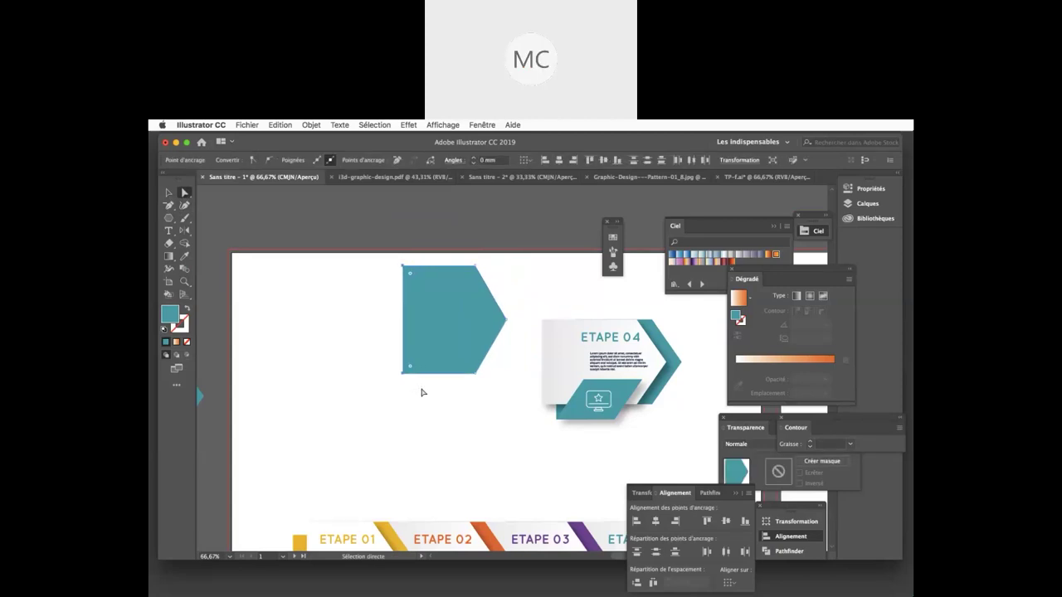
key("Left")
key("Left")
key("Left")
key("Left")
key("Left")
key("Left")
key("Left")
key("Left")
key("Left")
key("Left")
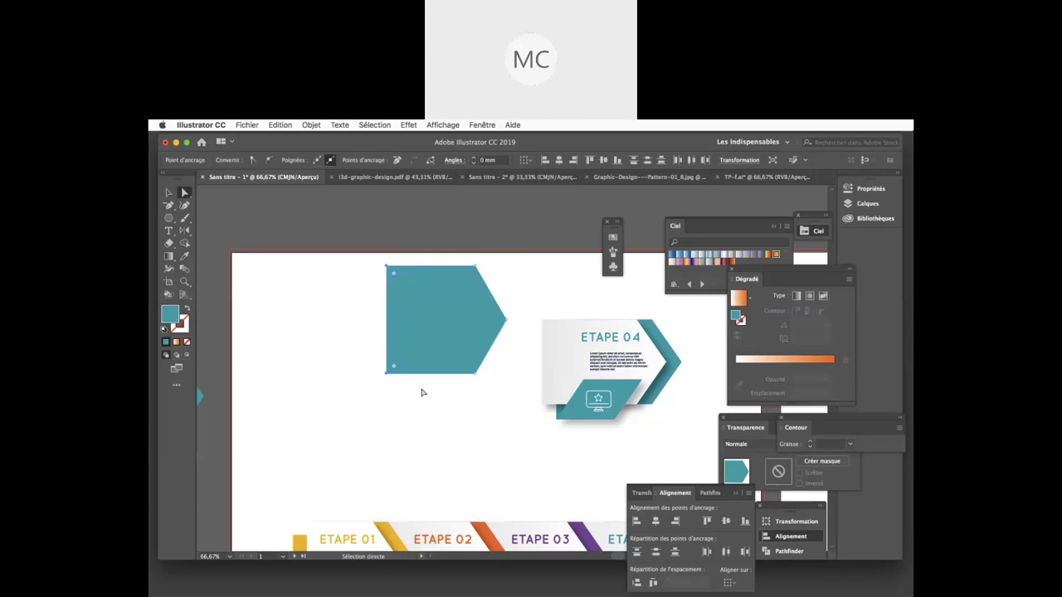
key("Left")
key("Left")
key("Left")
key("Left")
key("Left")
key("Left")
key("Left")
key("Left")
key("Left")
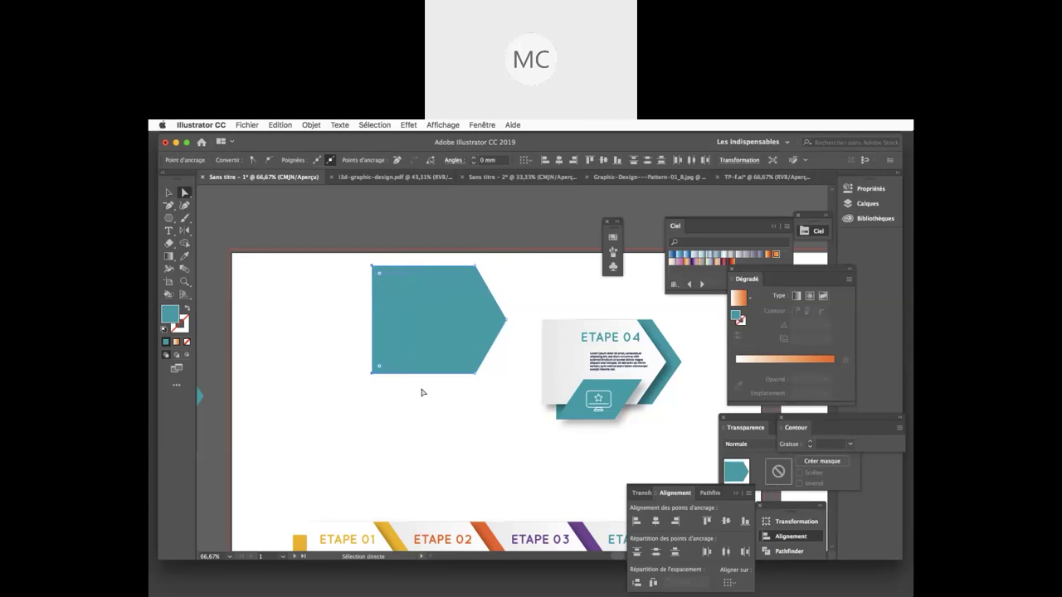
key("Left")
key("Left")
key("Left")
key("Left")
key("Left")
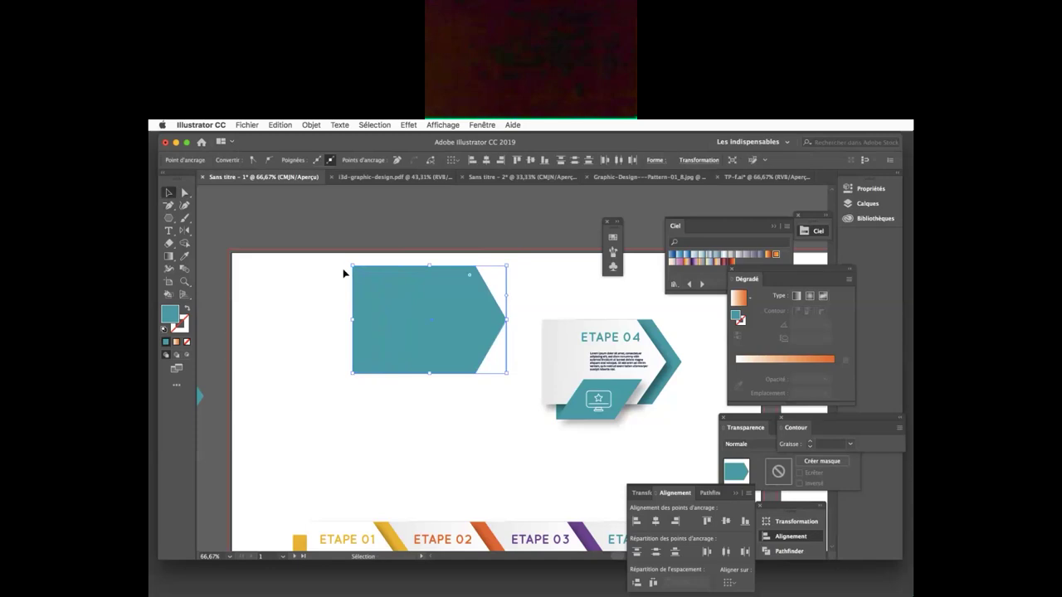
Step: Place a copy of the teal arrow in front of it and fill the copy with the ETAPE 04 card's white-grey gradient
key("v")
key("i")
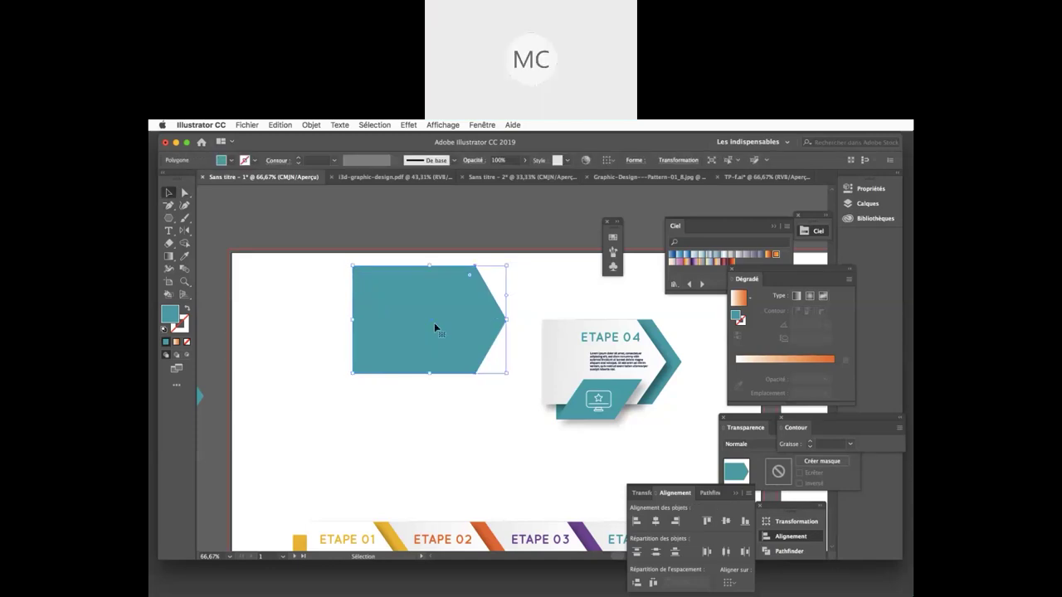
left_click(558, 354)
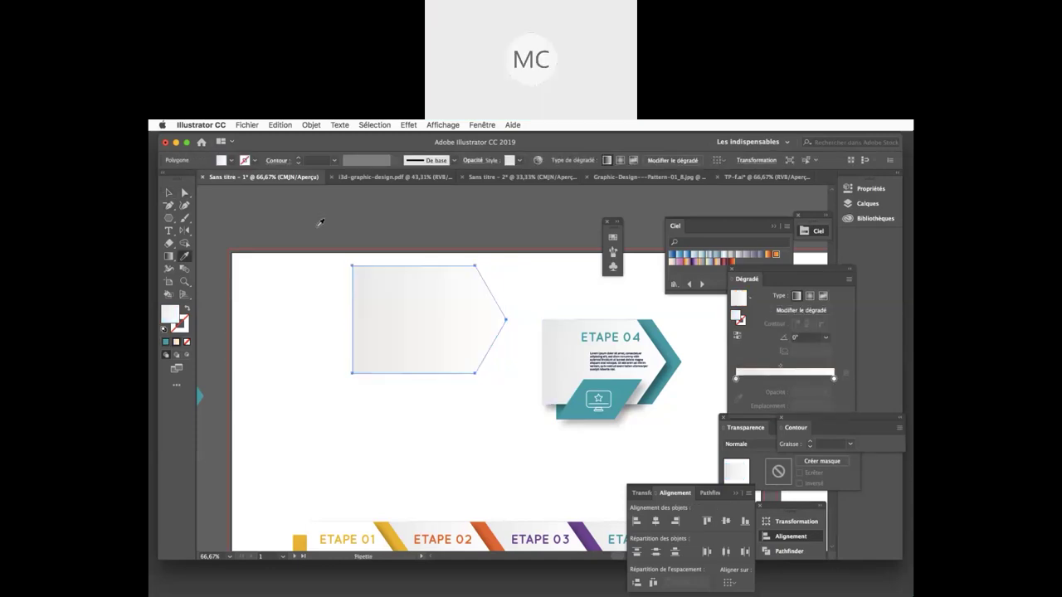
Step: Nudge the white-grey arrow left over the teal arrow to expose a teal chevron along its pointed tip
left_click(169, 193)
key("Left")
key("Left")
key("Left")
key("Left")
key("Left")
key("Left")
key("Left")
key("Left")
key("Left")
key("Left")
key("Left")
key("Left")
key("Left")
key("Left")
key("Left")
key("Left")
key("Left")
key("Left")
key("Left")
key("Left")
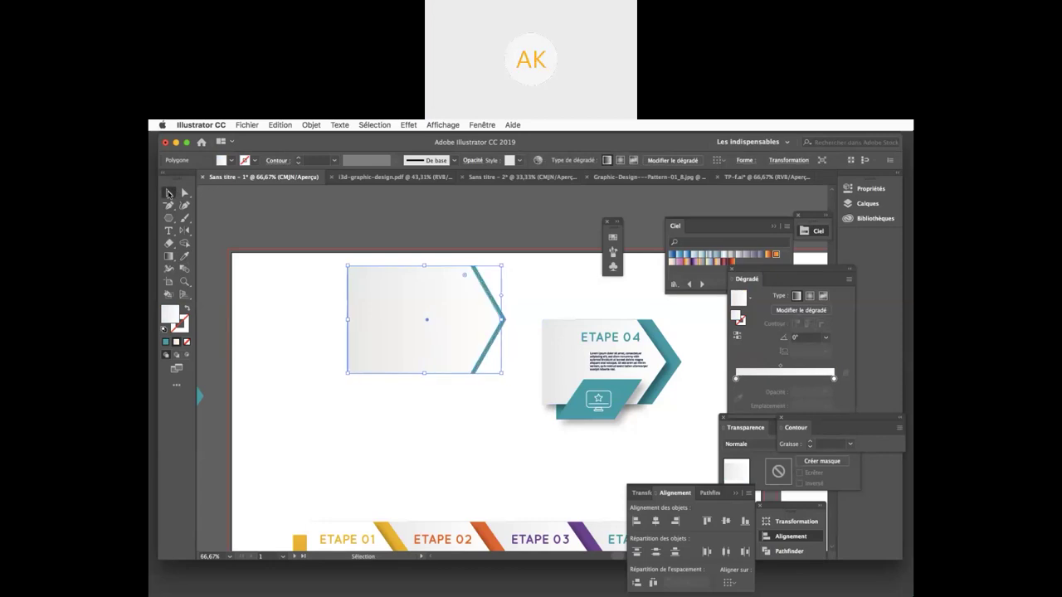
key("Left")
key("Left")
key("Left")
key("Left")
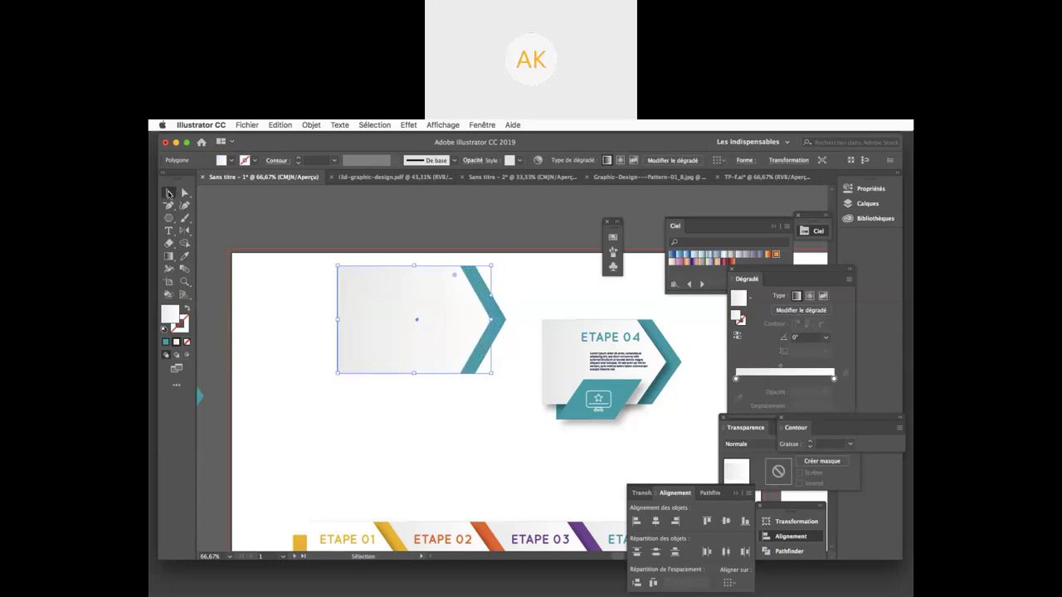
key("Right")
key("Right")
key("Right")
key("Right")
Step: Delete the hand-built teal arrow together with its white-grey gradient copy
left_click_drag(356, 254, 502, 451)
key("Delete")
Step: Move the ETAPE 04 card's white-grey arrow off the card, up across the artboard's upper edge
left_click(565, 370)
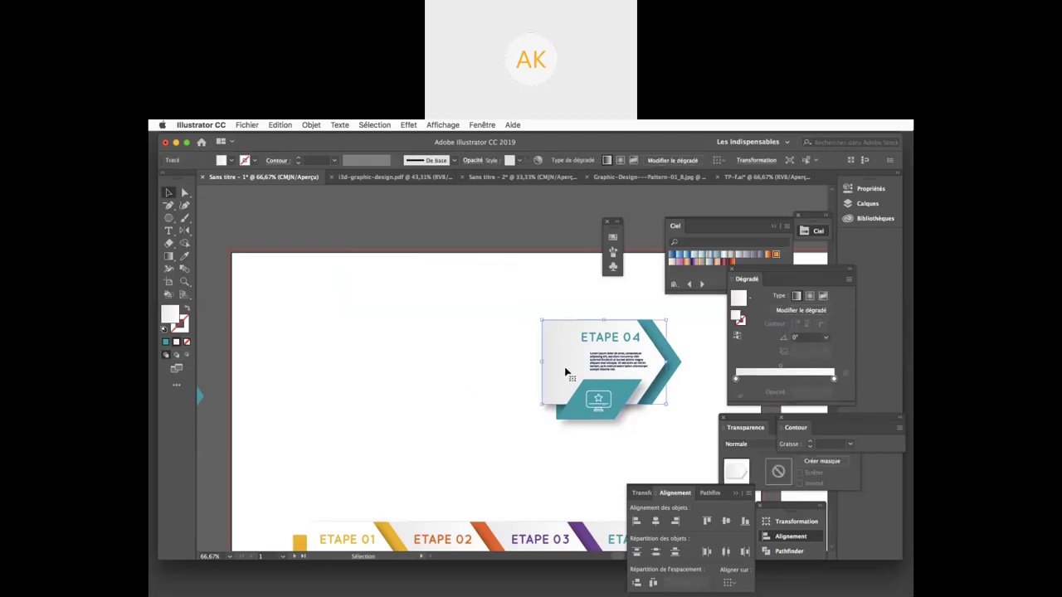
right_click(565, 370)
left_click(591, 378)
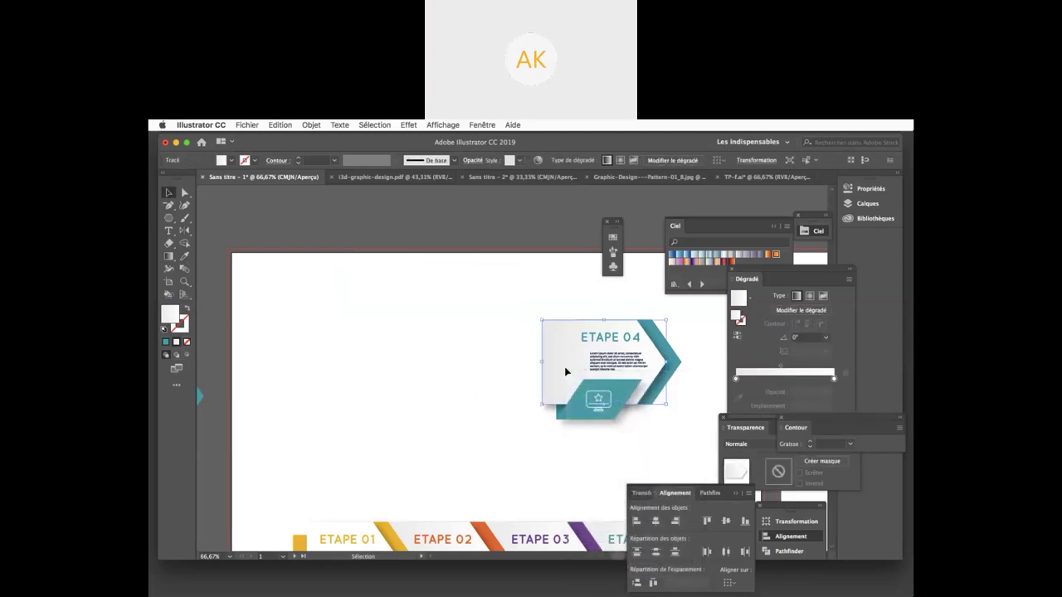
left_click_drag(571, 371, 473, 257)
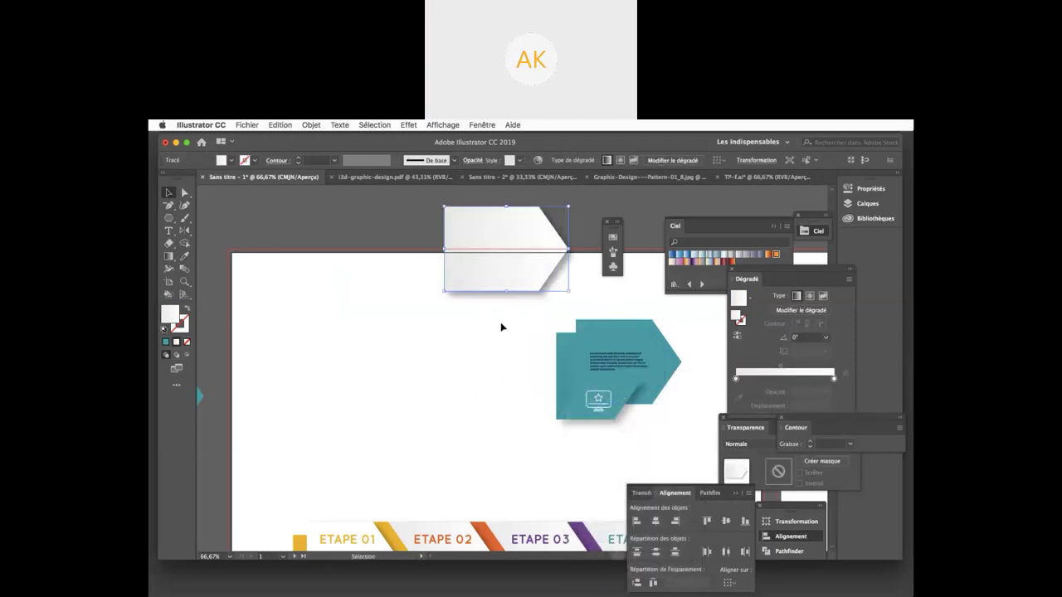
Step: Fill the teal vertical strip behind the ETAPE 04 card's left side with dark green
left_click(565, 379)
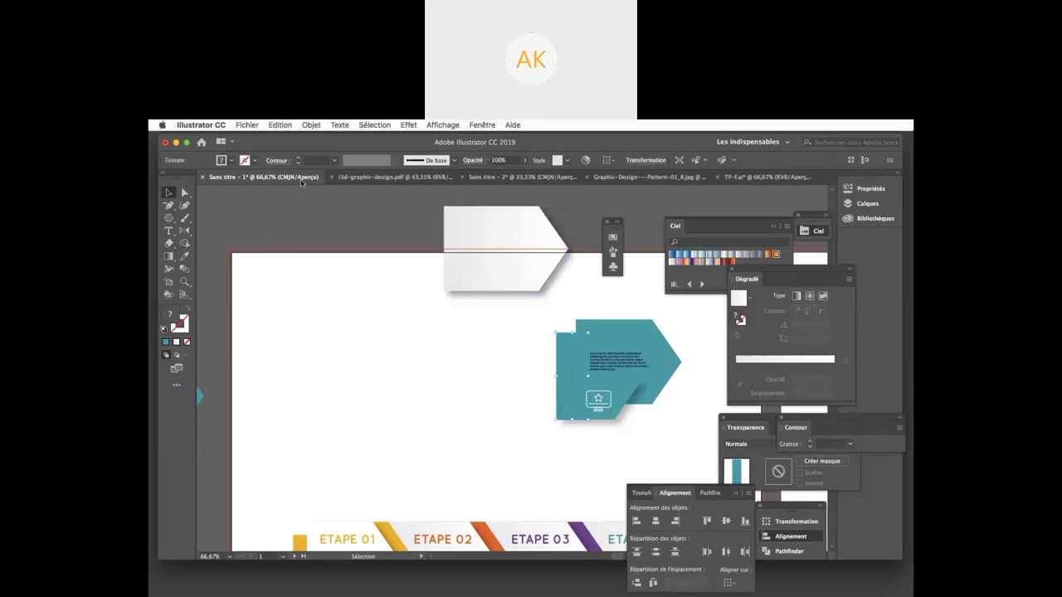
left_click(232, 160)
left_click(184, 200)
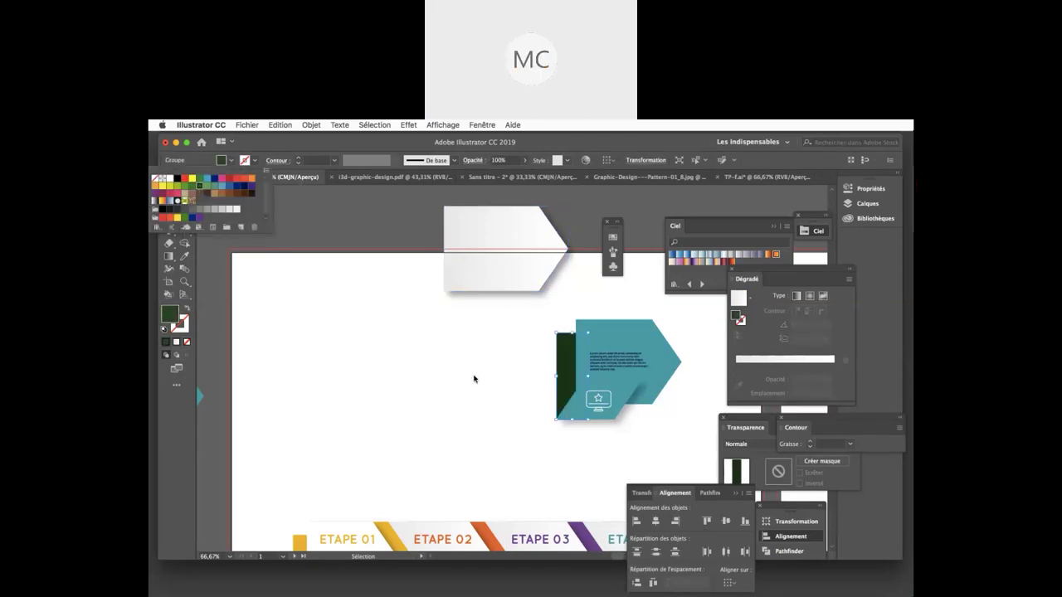
key("Escape")
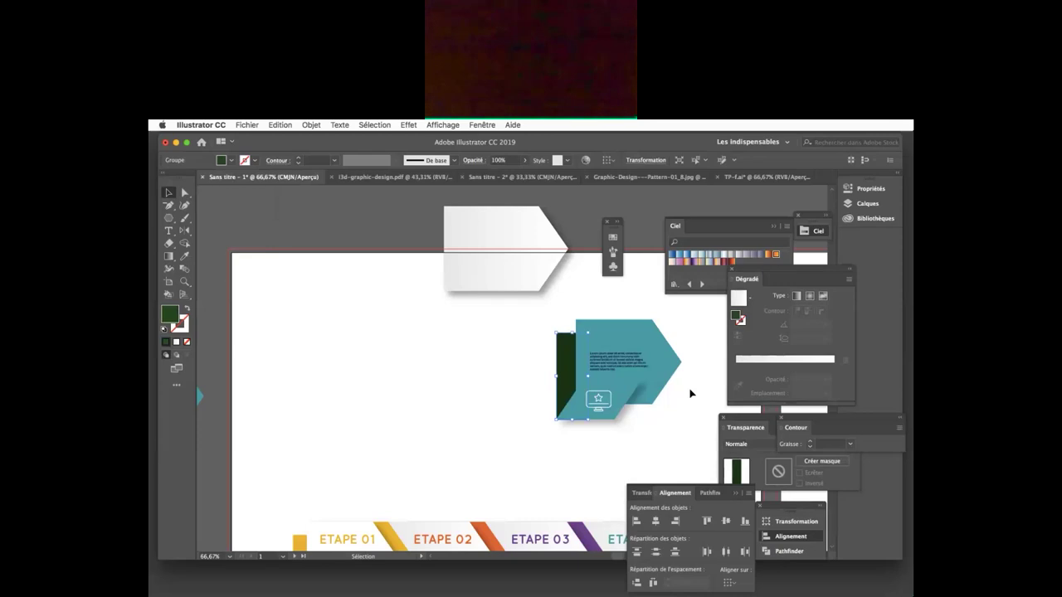
Step: Put the white-grey arrow back on the ETAPE 04 card to check the layering, and move it above the card again
left_click(490, 349)
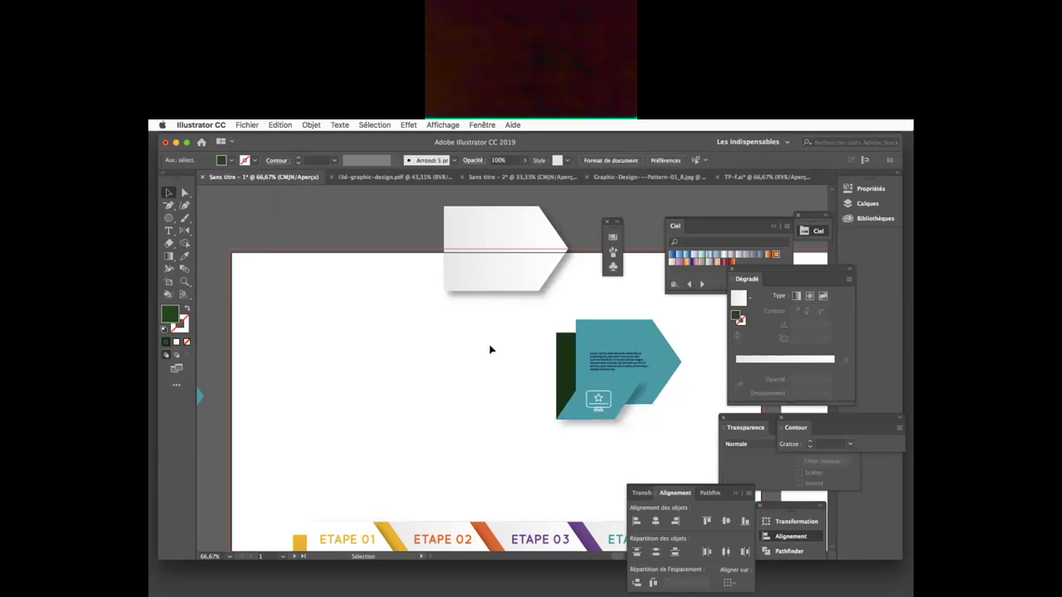
left_click(665, 360)
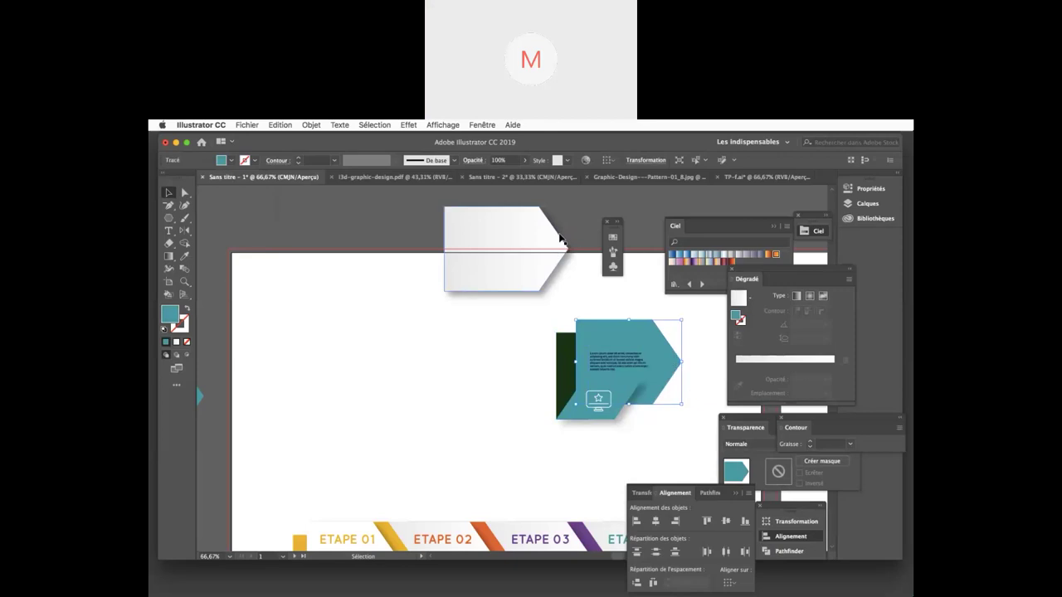
left_click_drag(547, 240, 647, 353)
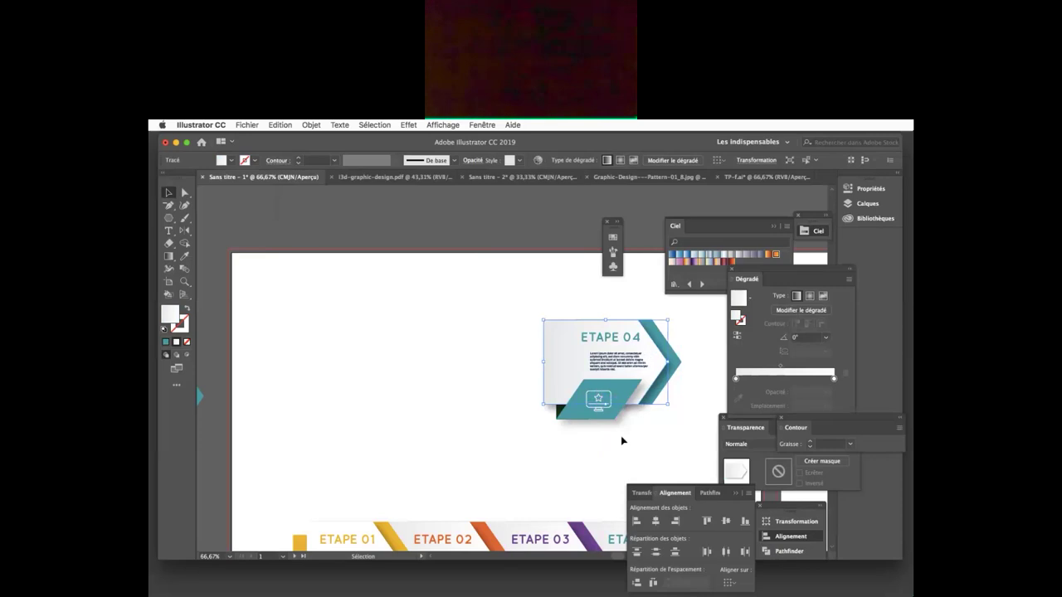
left_click(574, 409)
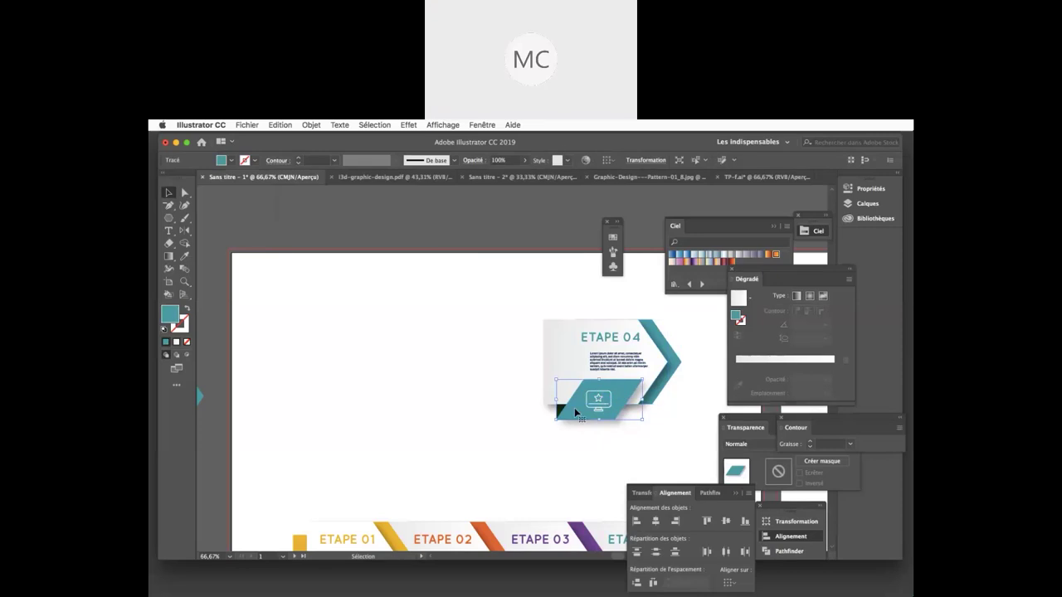
left_click_drag(575, 332, 489, 221)
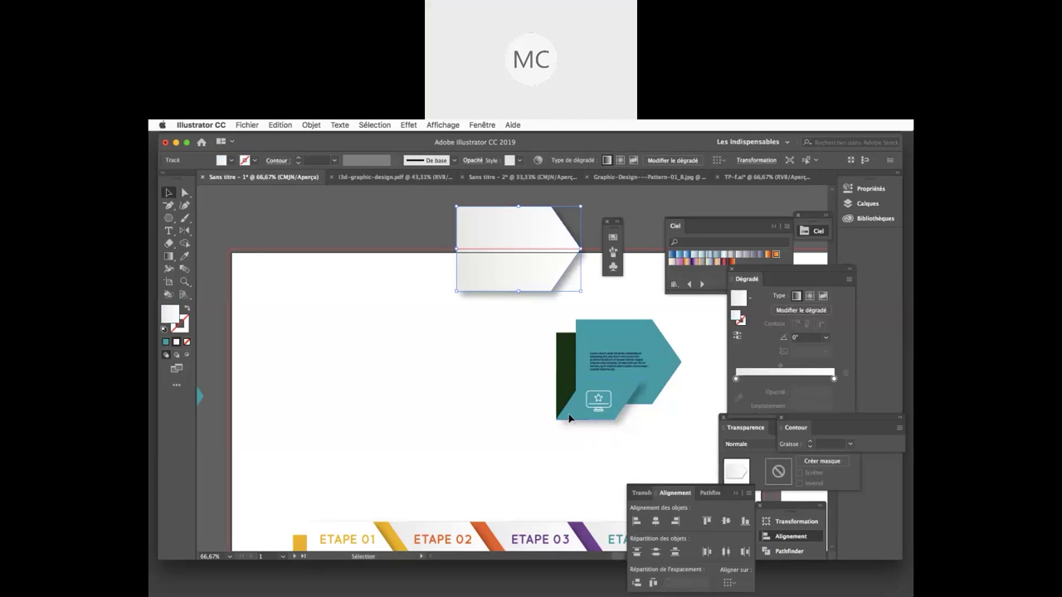
Step: Move the dark green strip out of the ETAPE 04 card to expose its whole shape, and undo the move
left_click(566, 372)
left_click_drag(565, 371, 453, 360)
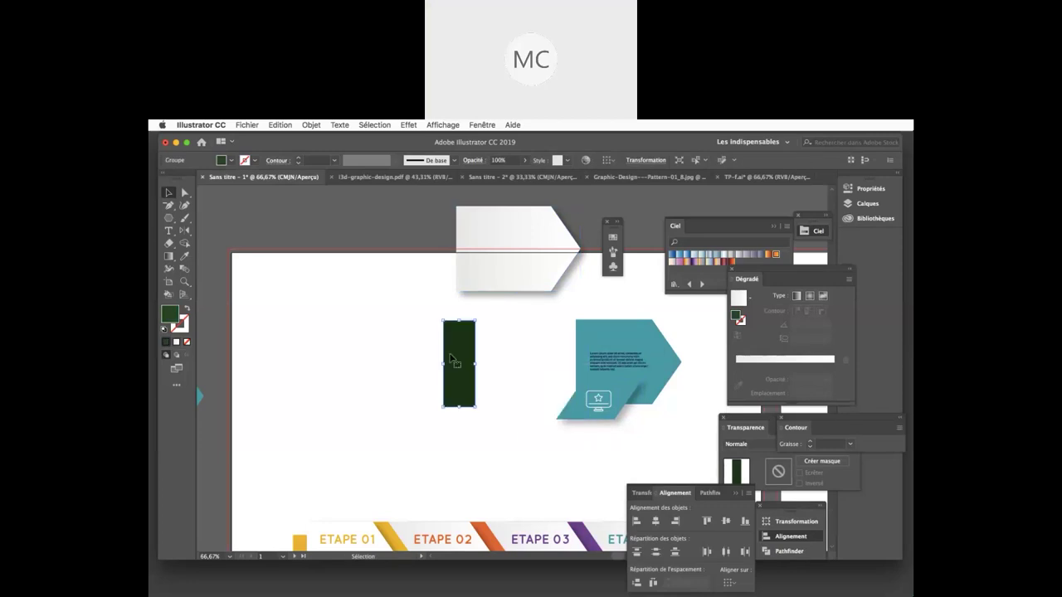
key("super+z")
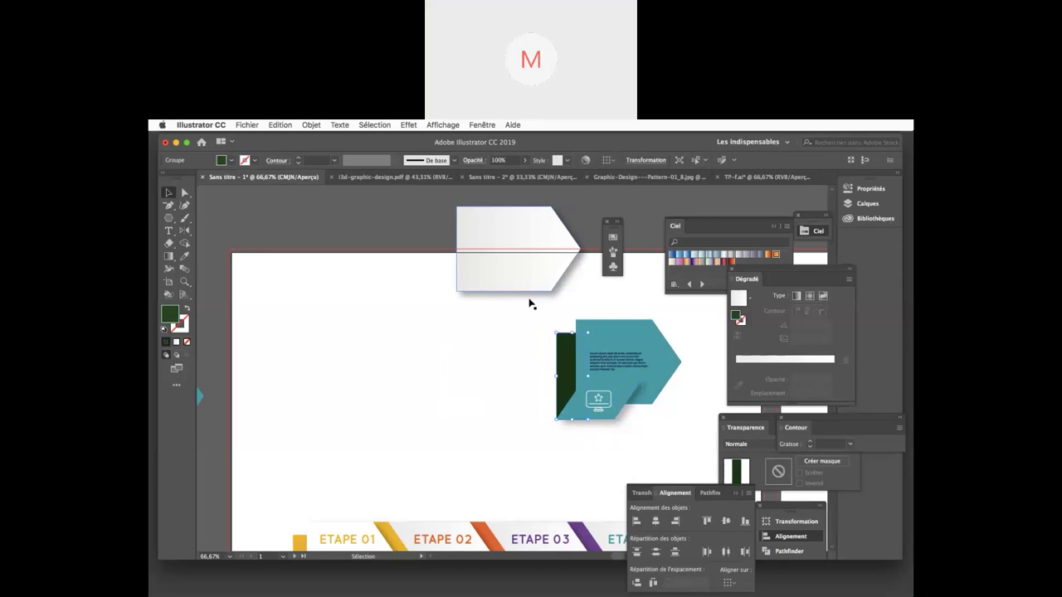
Step: Duplicate the ETAPE 04 card's teal arrow into the empty artboard area left of the card
left_click(670, 358)
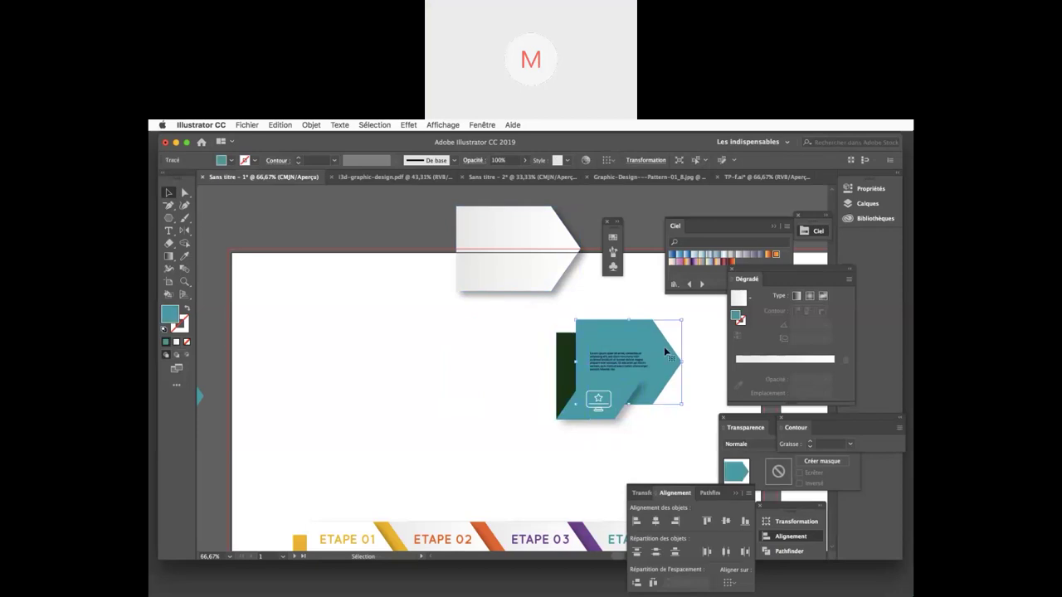
left_click_drag(665, 350, 460, 361)
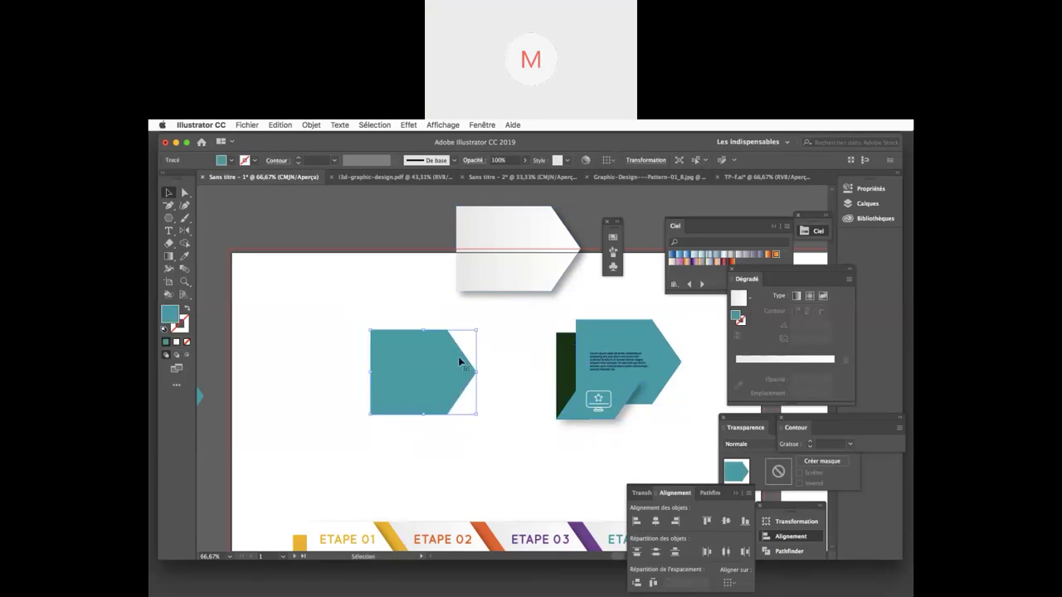
Step: Place a copy of the duplicated teal arrow in front of it and fill the copy with the detached arrow's white-grey gradient
key("a")
key("i")
left_click(518, 278)
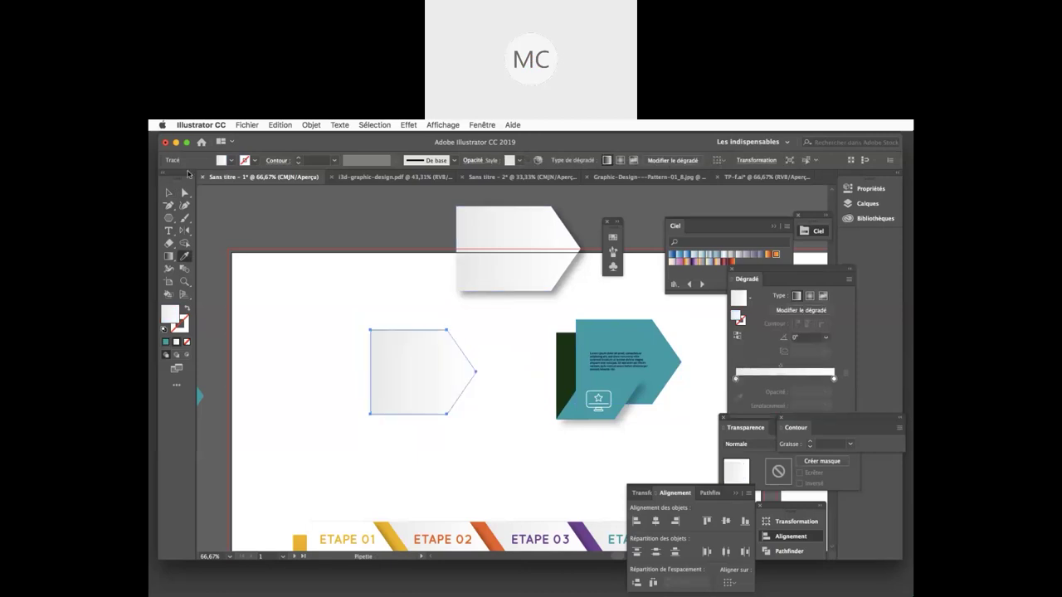
Step: Nudge the new white-grey arrow left until a teal chevron shows along the right side of its tip
left_click(170, 193)
key("Left")
key("Left")
key("Left")
key("Left")
key("Left")
key("Left")
key("Left")
key("Left")
key("Left")
key("Left")
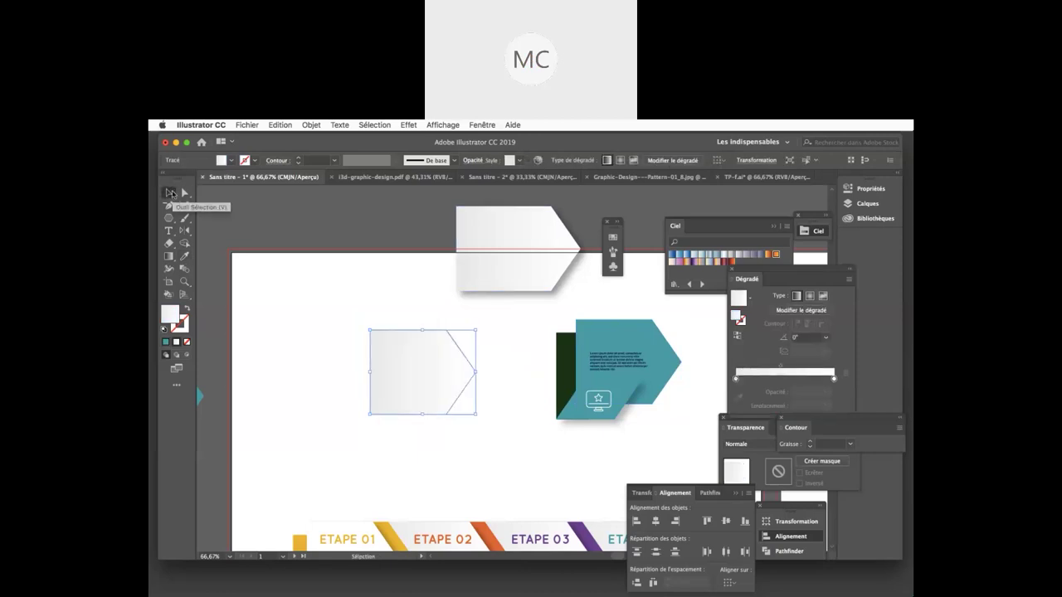
key("Left")
key("Left")
key("Left")
key("Left")
key("Left")
key("Left")
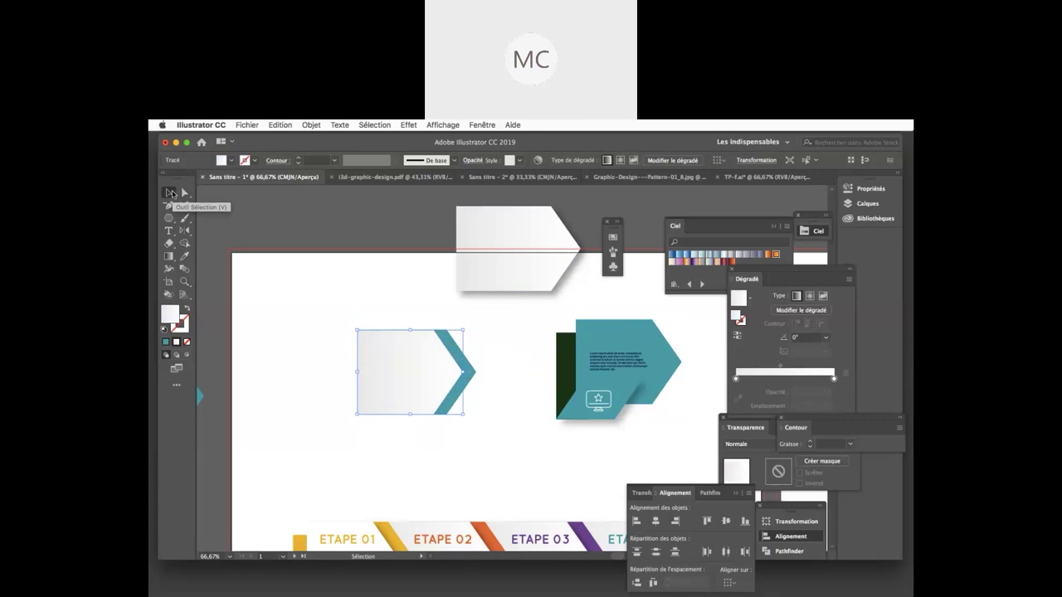
Step: Select the new white-grey arrow's two left anchor points, nudge them left to lengthen its body, and deselect it
left_click(186, 194)
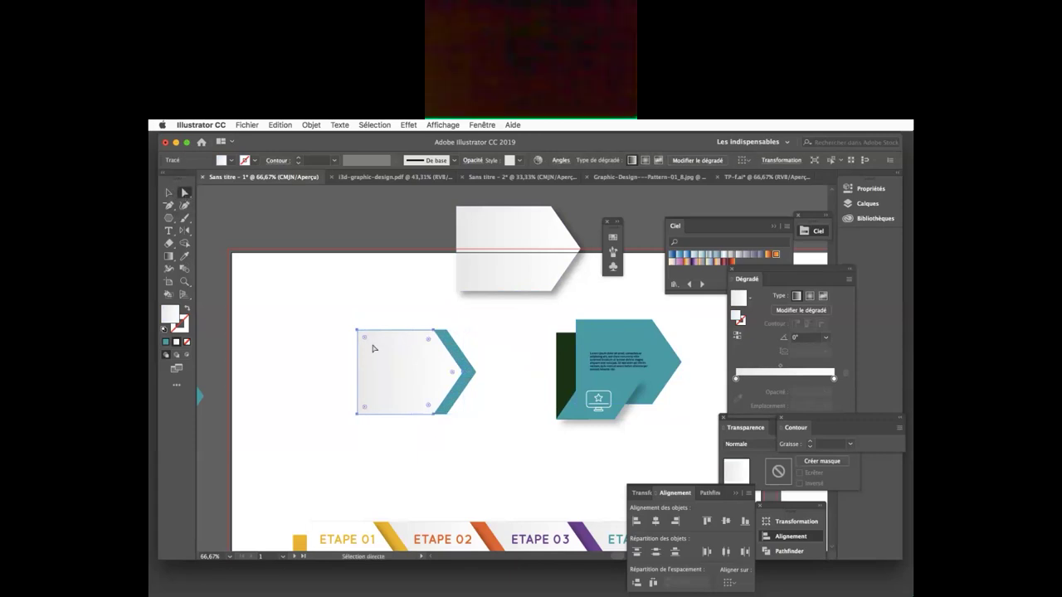
left_click_drag(340, 311, 364, 430)
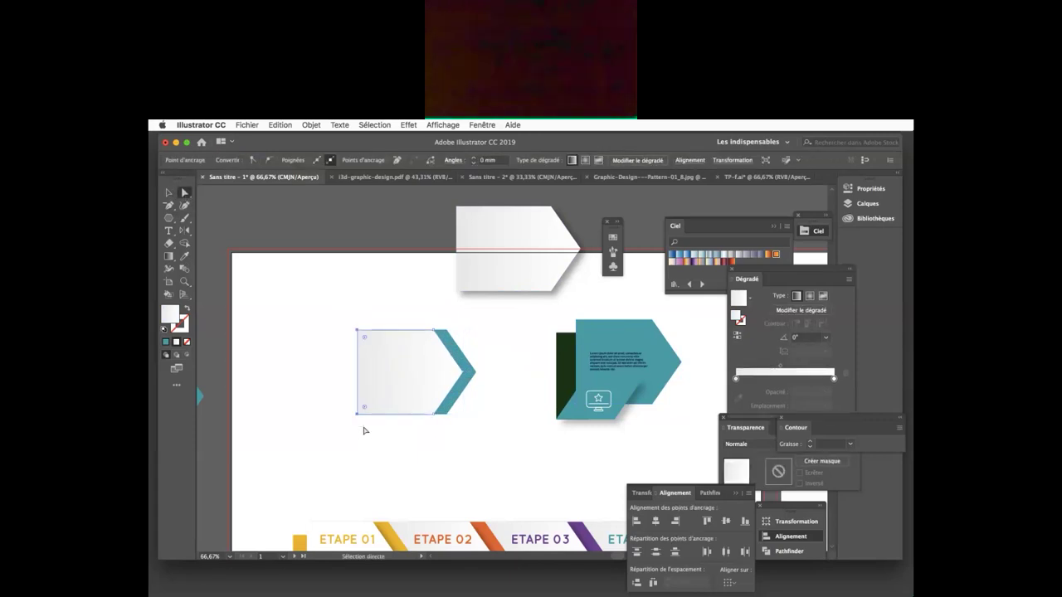
key("Left")
key("Left")
key("Left")
key("Left")
key("Left")
key("Left")
key("Left")
key("Left")
key("Left")
key("Left")
key("Left")
key("Left")
key("Left")
key("Left")
key("Left")
key("Left")
key("Left")
key("Left")
key("Left")
key("Left")
key("Left")
key("Left")
key("Left")
key("Left")
key("Left")
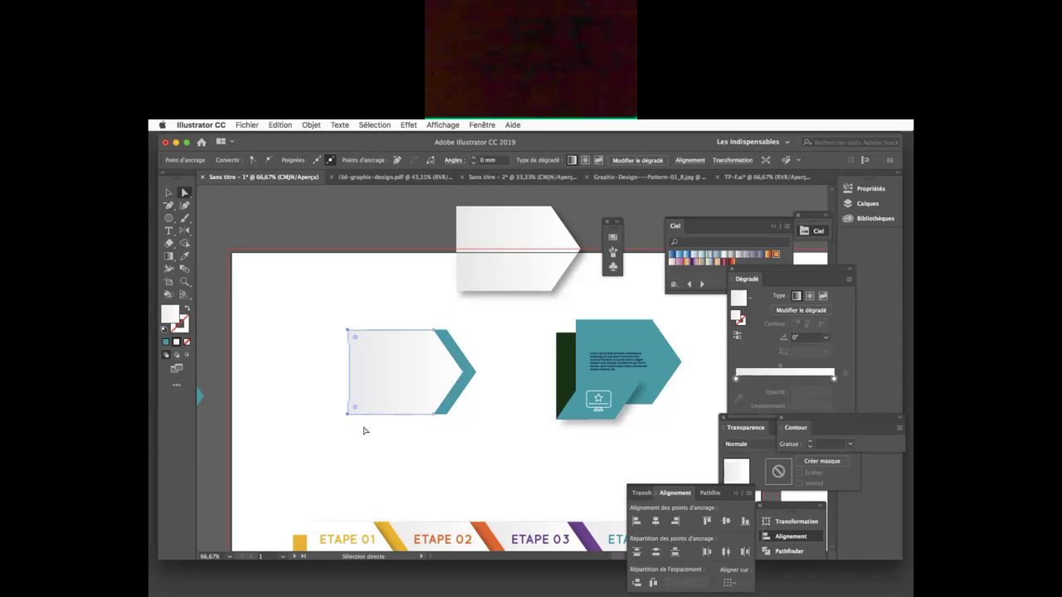
key("Left")
key("Left")
key("Left")
key("Left")
key("Left")
key("Left")
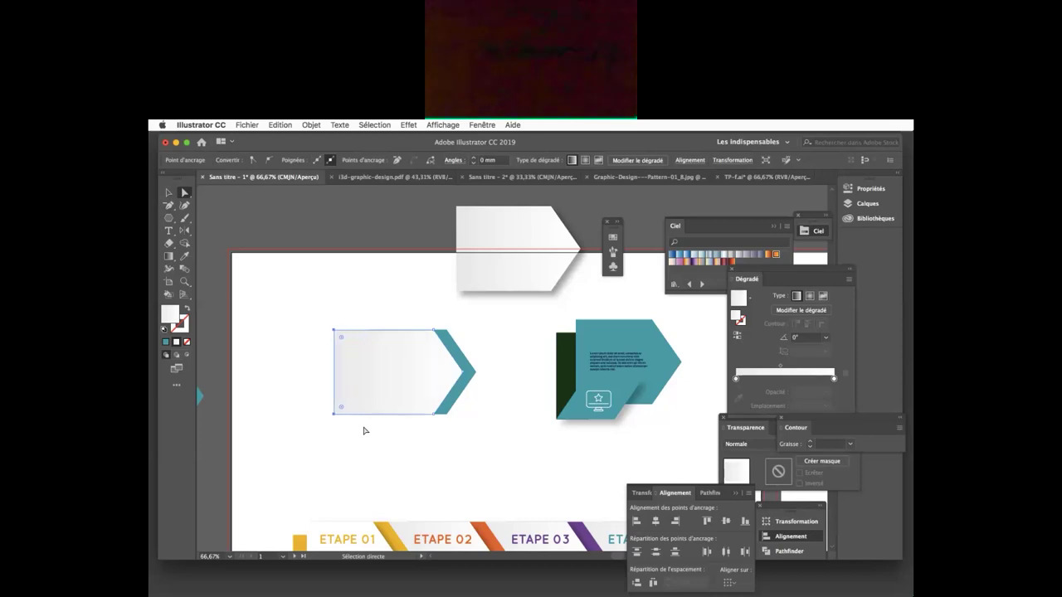
key("v")
left_click(412, 404)
left_click(354, 308)
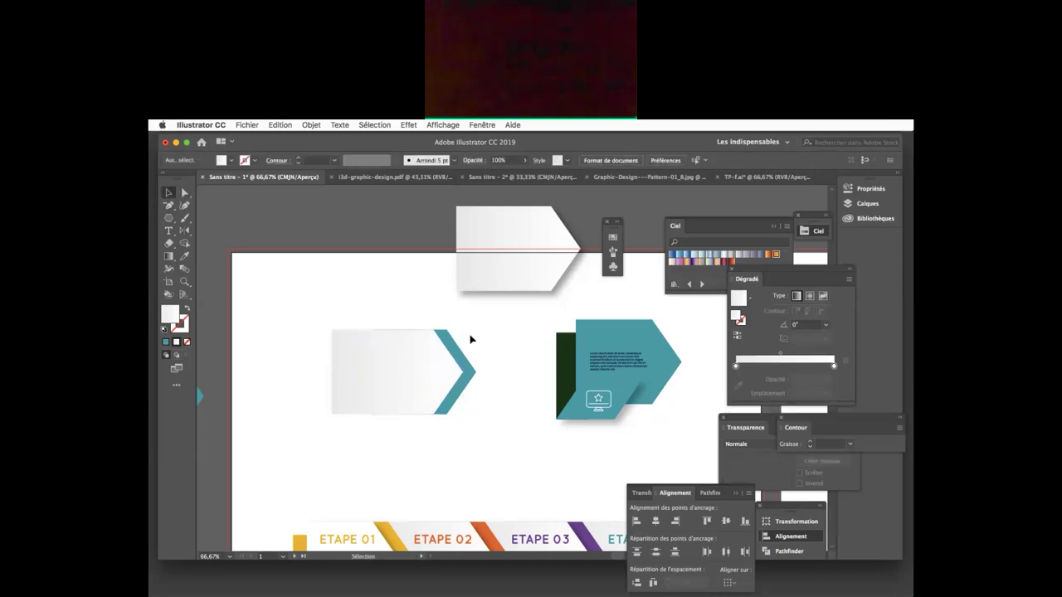
Step: Draw a narrow vertical rectangle over the new arrow's lower-left edge, filled with the original strip's dark green
left_click(564, 380)
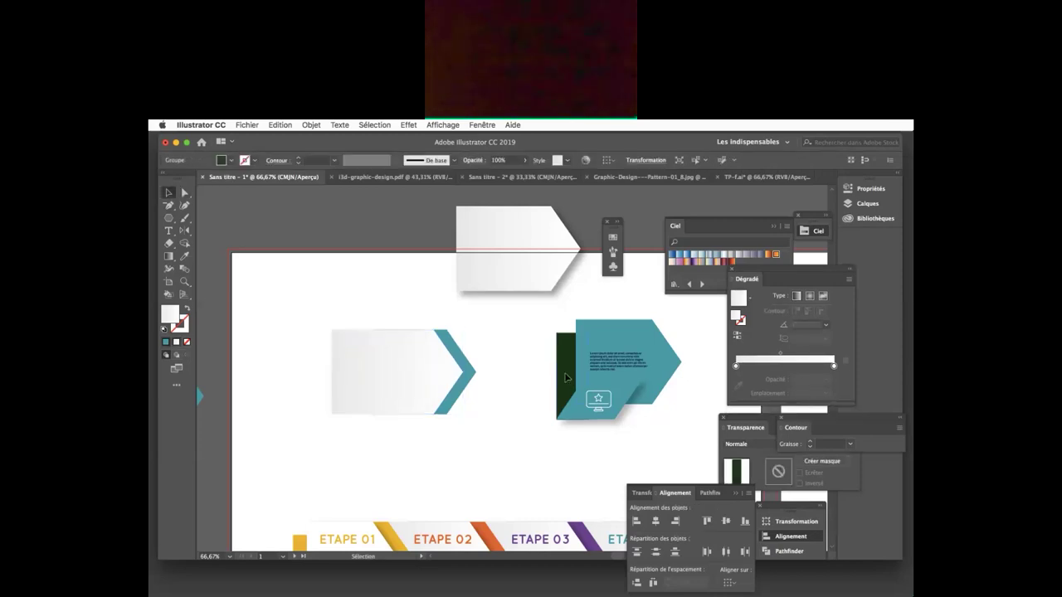
left_click(169, 218)
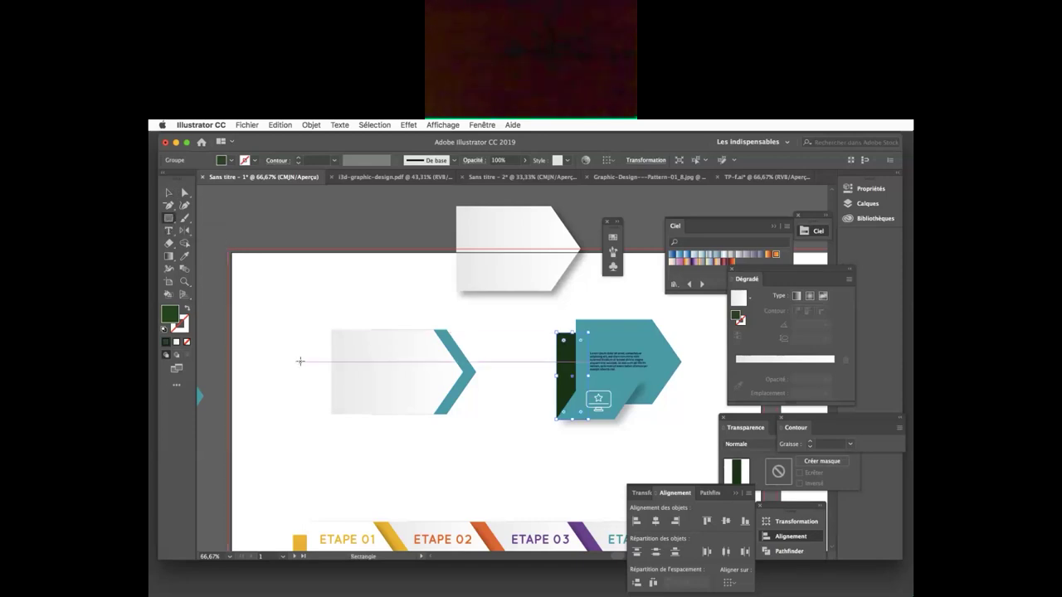
left_click_drag(316, 349, 352, 433)
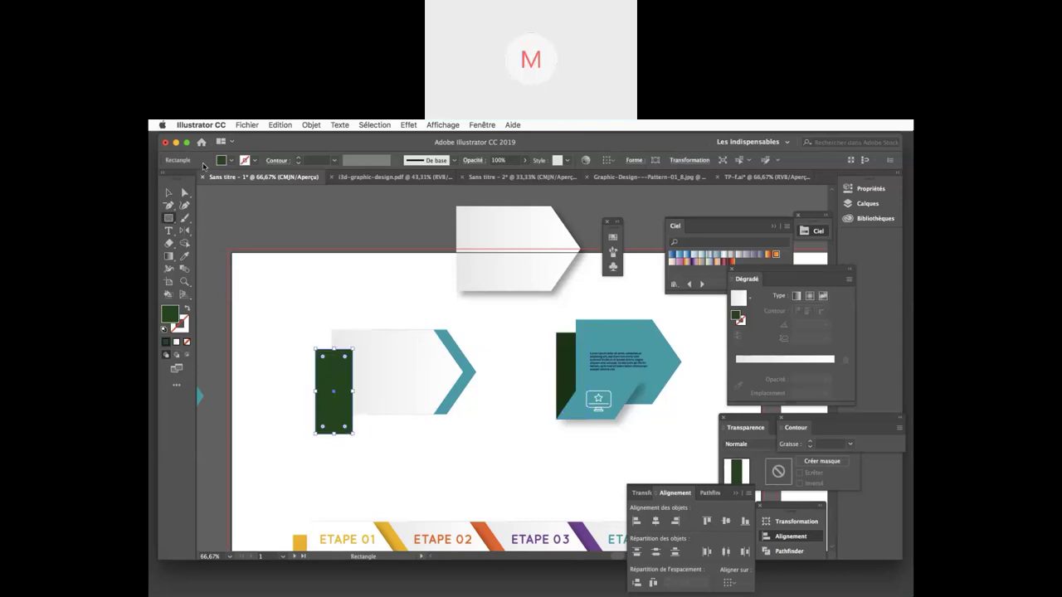
Step: Send the new dark green rectangle to the back, behind the white-grey arrow, and deselect it
key("v")
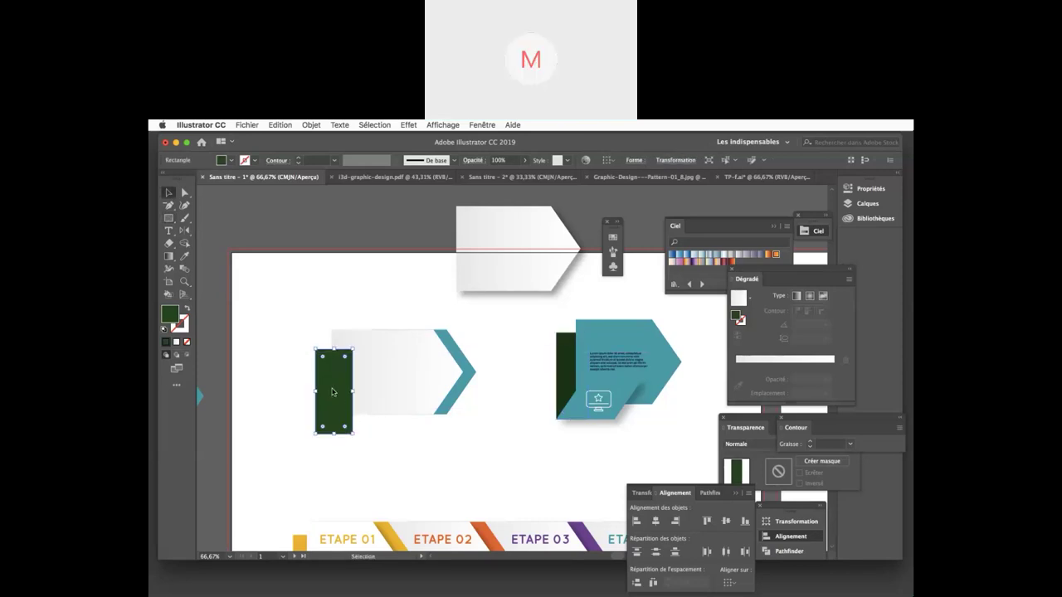
right_click(333, 392)
mouse_move(440, 544)
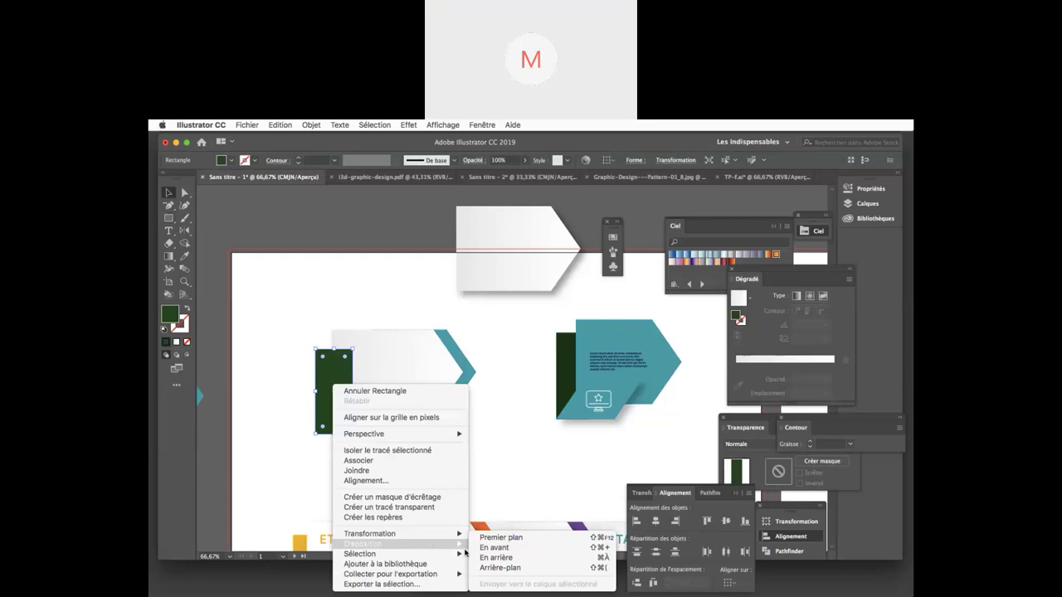
left_click(500, 569)
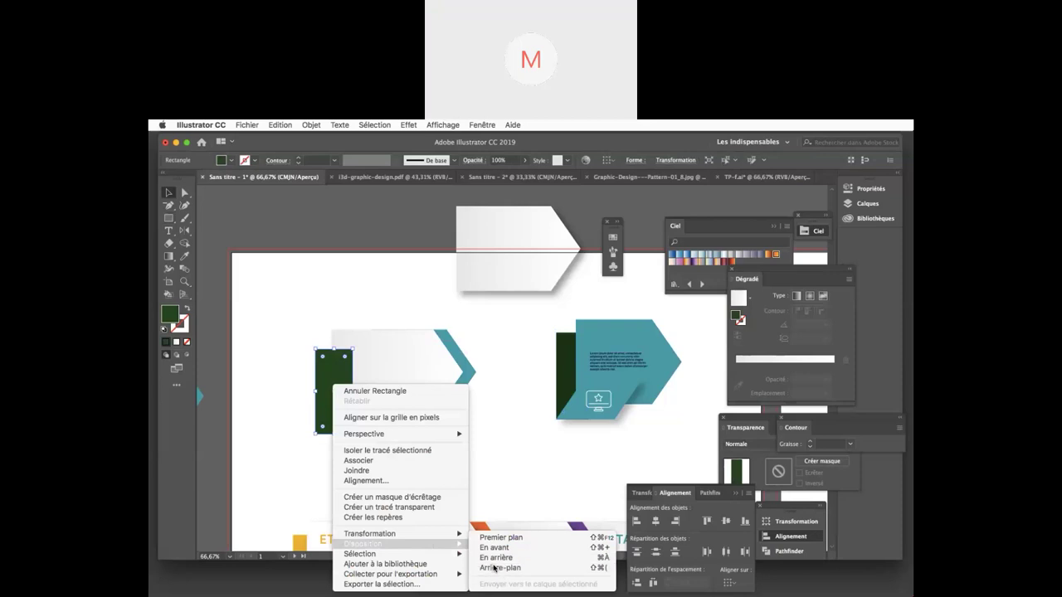
left_click(394, 298)
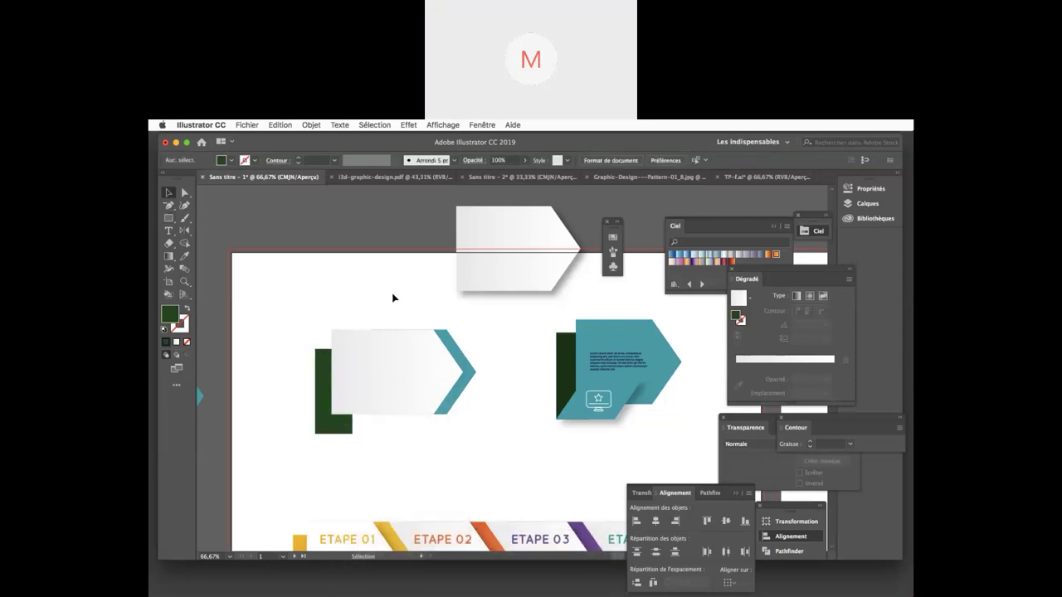
Step: Duplicate the ETAPE 04 card's teal parallelogram onto the new card, aligning its lower-left corner with the dark green rectangle's
left_click(576, 416)
left_click_drag(576, 416, 336, 431)
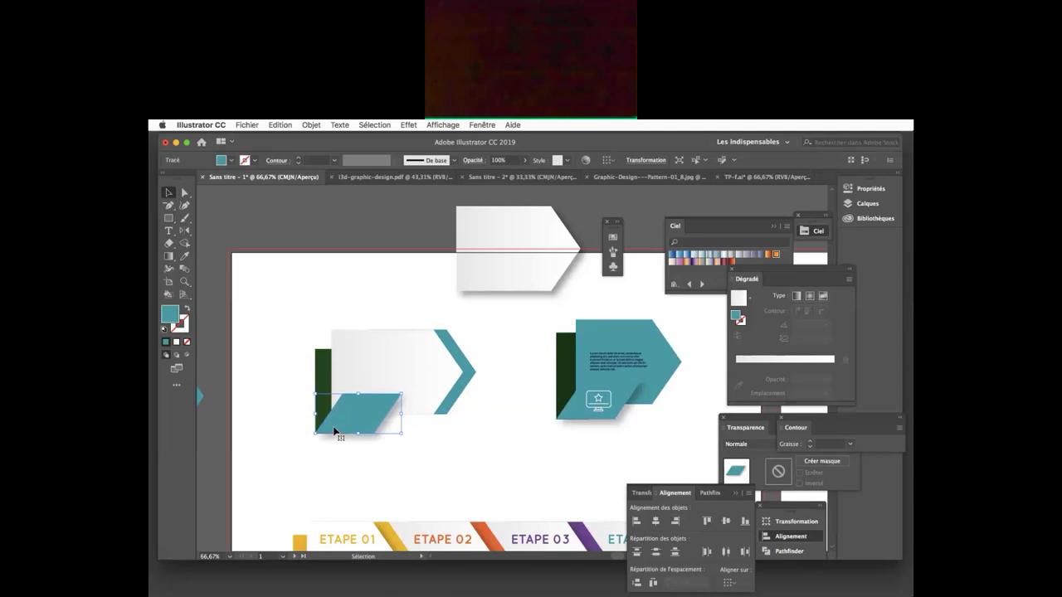
left_click(465, 470)
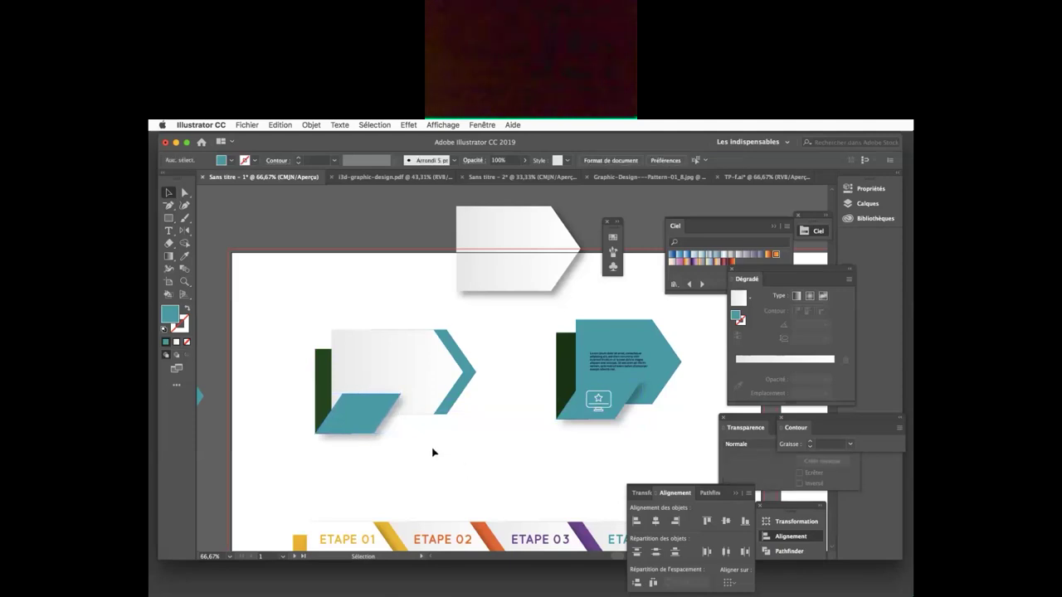
left_click(360, 420)
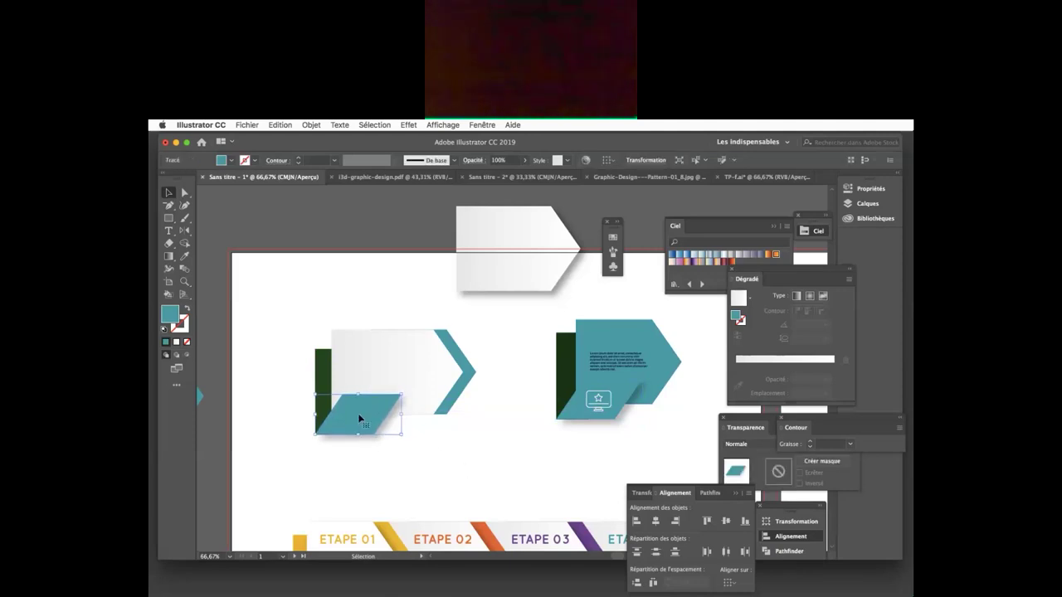
Step: Start a Drop Shadow effect on the new card's white-grey arrow and turn on its preview
left_click(434, 429)
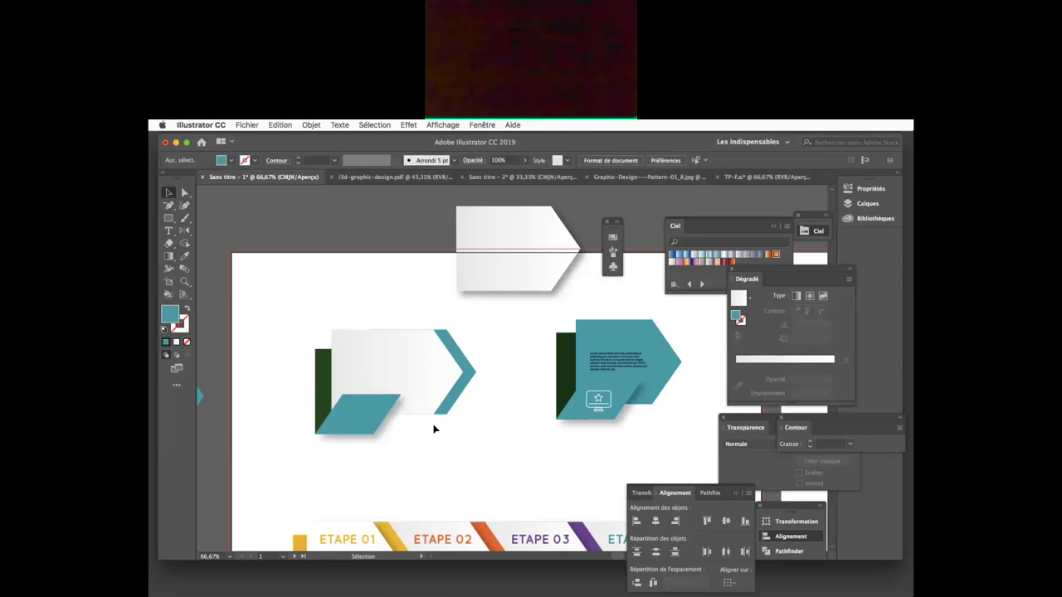
left_click(439, 396)
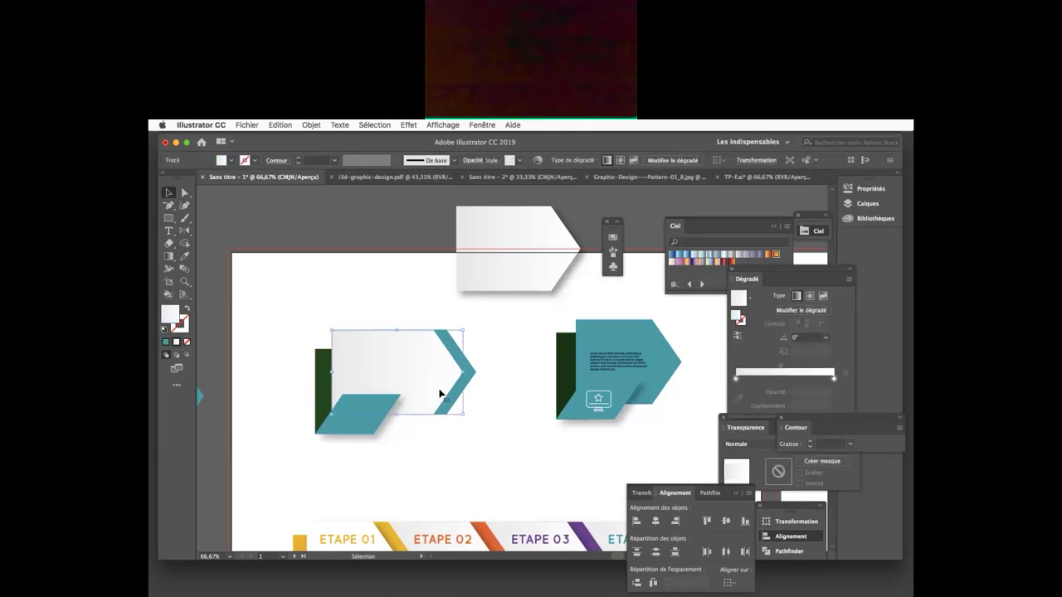
left_click(410, 124)
mouse_move(608, 264)
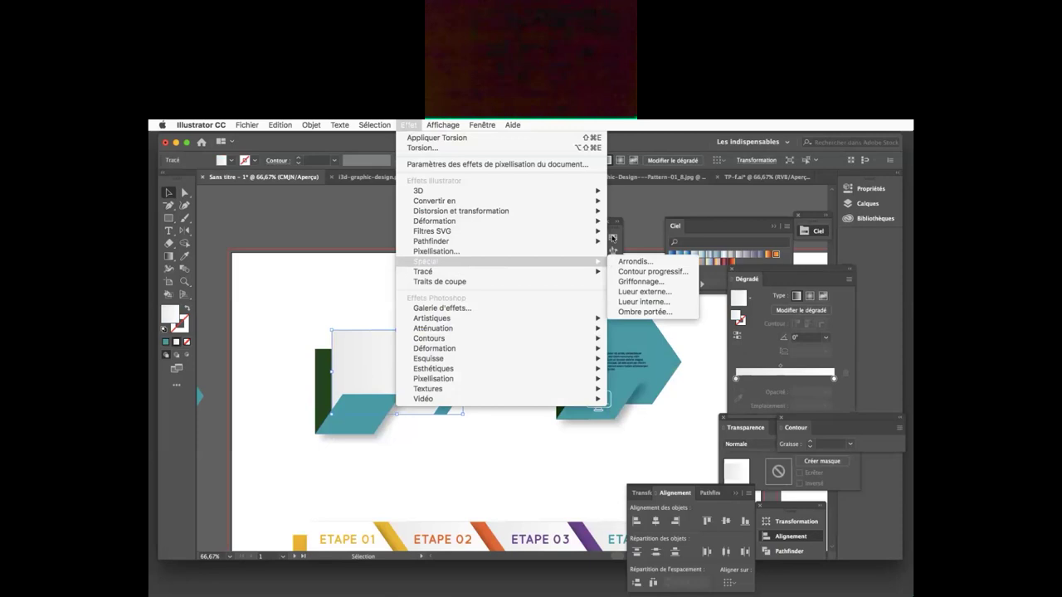
left_click(668, 314)
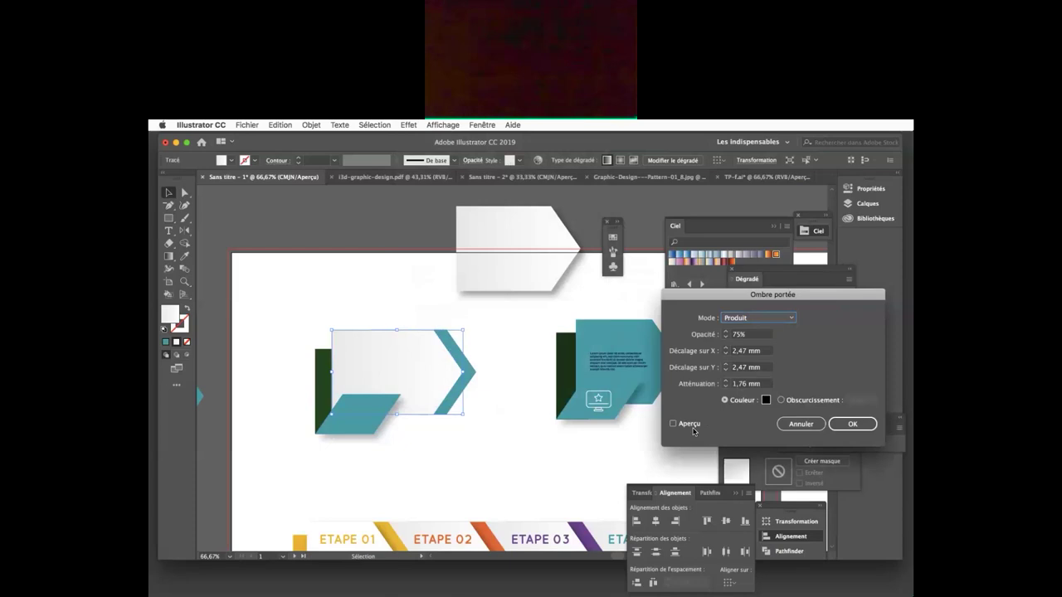
left_click(687, 424)
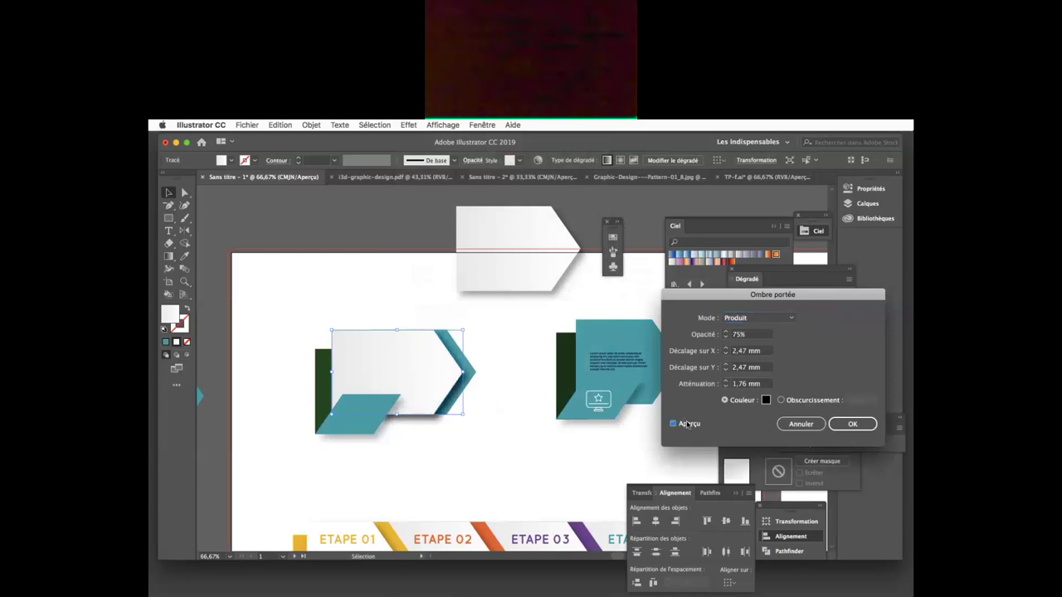
Step: Lower the drop shadow's opacity to 65% and set both its X and Y offsets to 5 mm
left_click(727, 338)
left_click(726, 338)
left_click(726, 337)
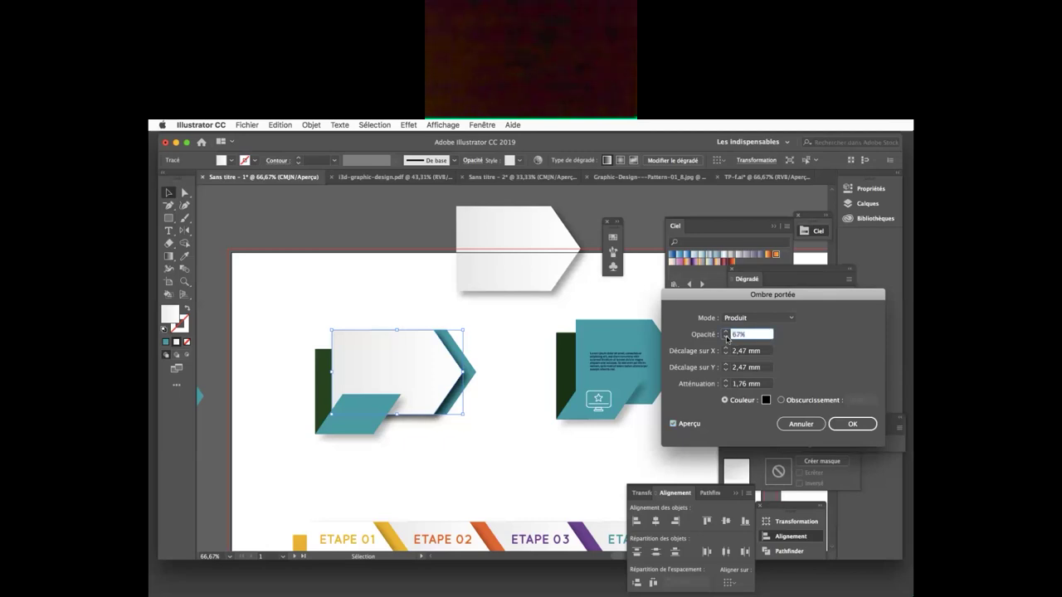
left_click(726, 349)
left_click(726, 349)
left_click(725, 348)
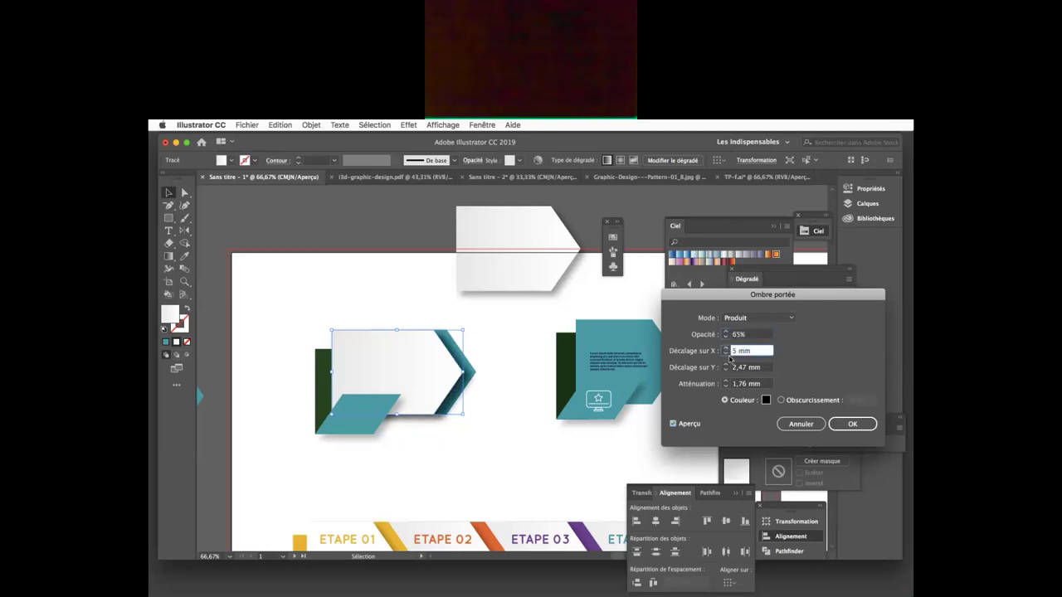
left_click(726, 365)
left_click(726, 366)
left_click(726, 365)
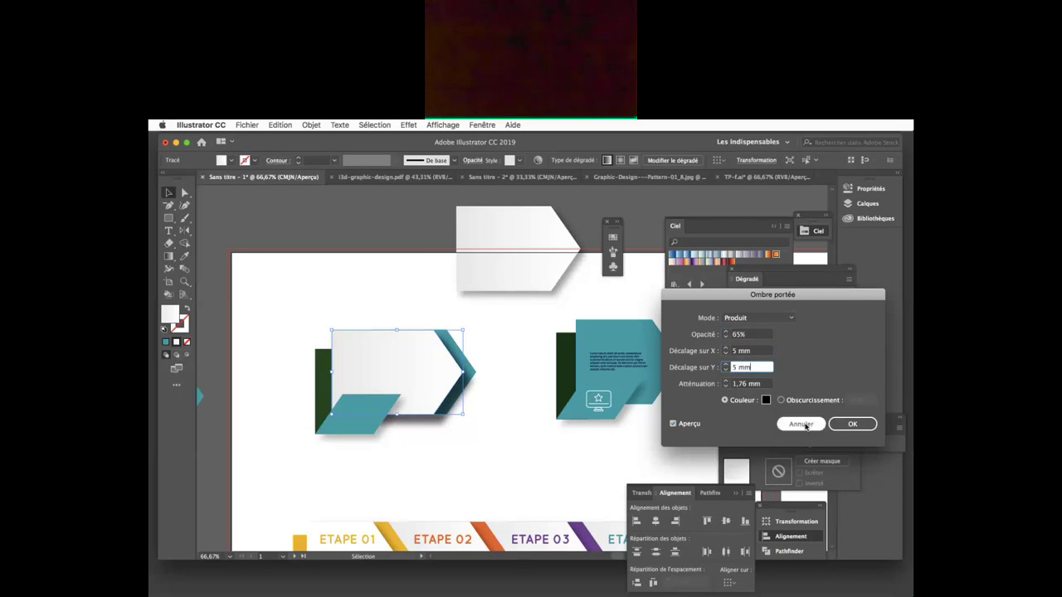
Step: Turn off the preview, set the shadow's opacity to 45%, apply it to the white-grey arrow and deselect
left_click(674, 424)
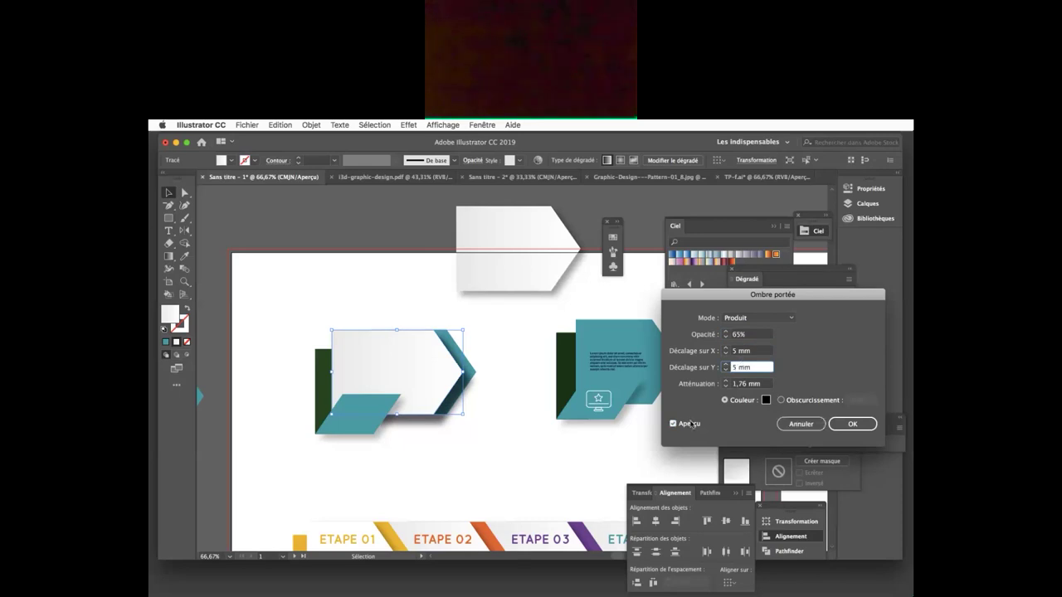
left_click(733, 334)
type("45")
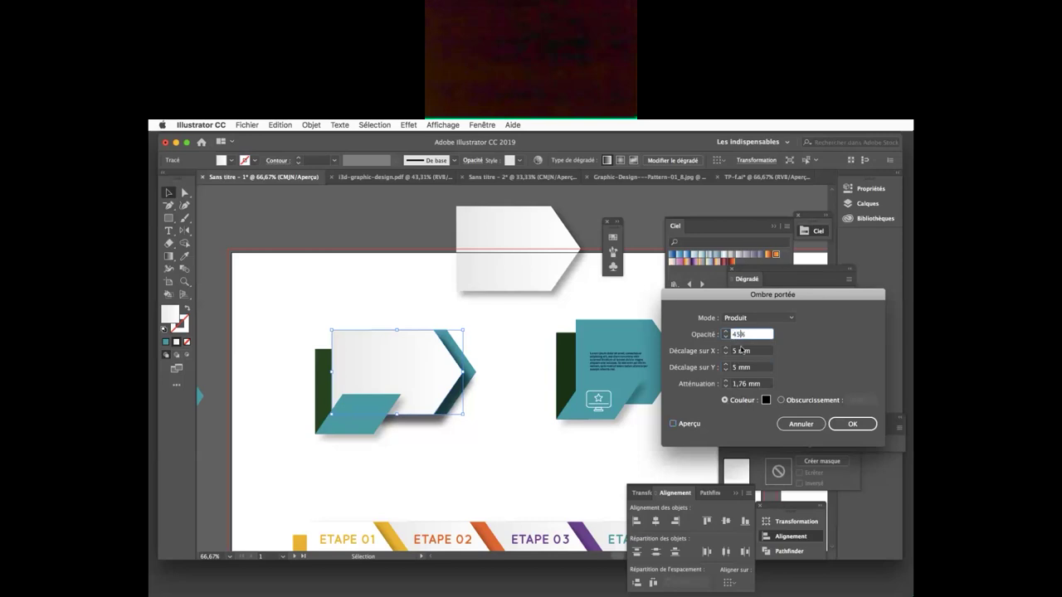
left_click(852, 424)
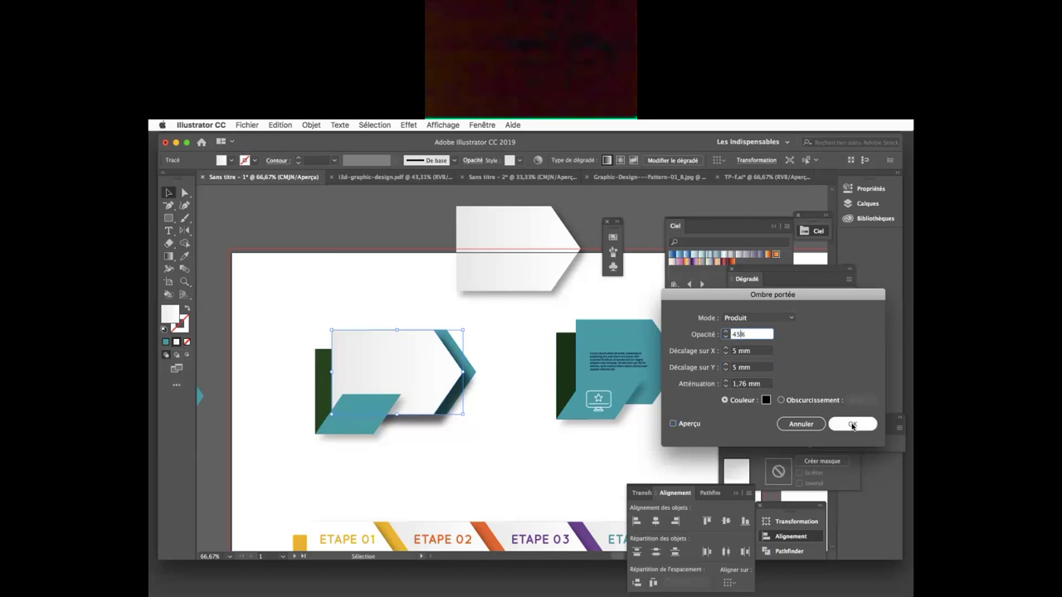
left_click(505, 452)
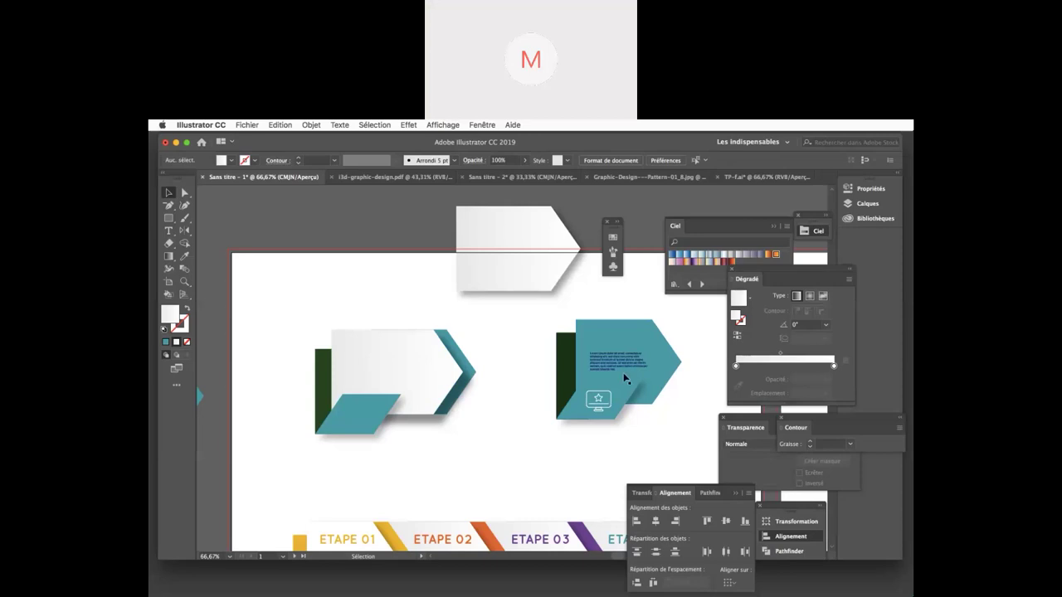
Step: Undo the new card's drop shadow, copied parallelogram, dark green strip and the nudges that lengthened its white-grey arrow
scroll(593, 398, "down", 5)
scroll(593, 400, "up", 1)
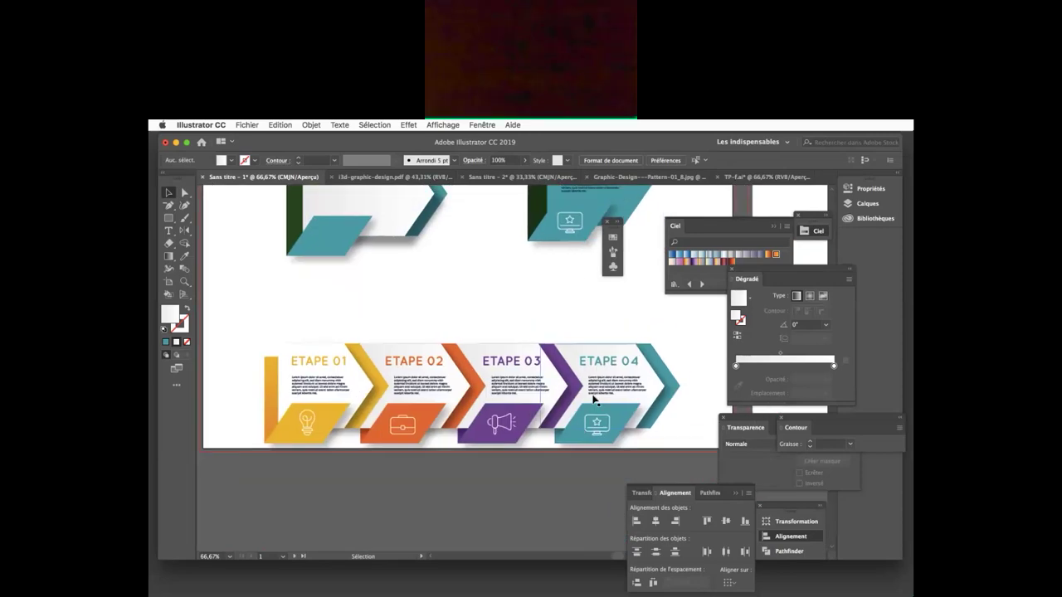
scroll(593, 399, "up", 5)
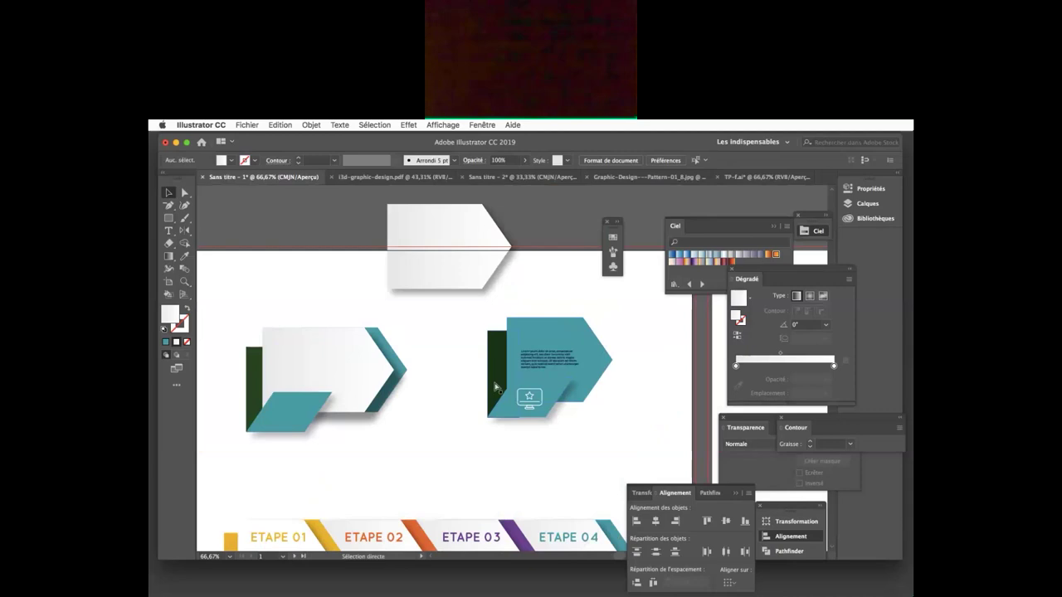
key("super+z")
key("super+z")
key("super+z")
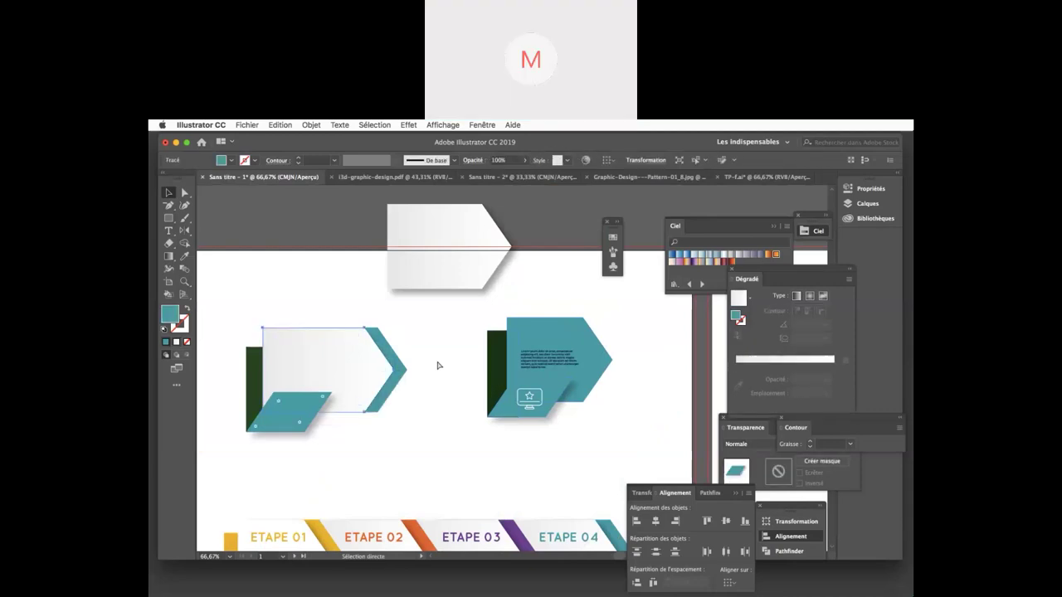
key("Right")
key("Right")
key("Right")
key("Right")
key("Right")
key("Right")
key("Right")
key("Right")
key("Right")
key("Right")
key("Right")
key("Right")
key("Right")
key("Right")
key("Right")
key("Right")
key("Right")
key("Right")
key("Right")
key("Right")
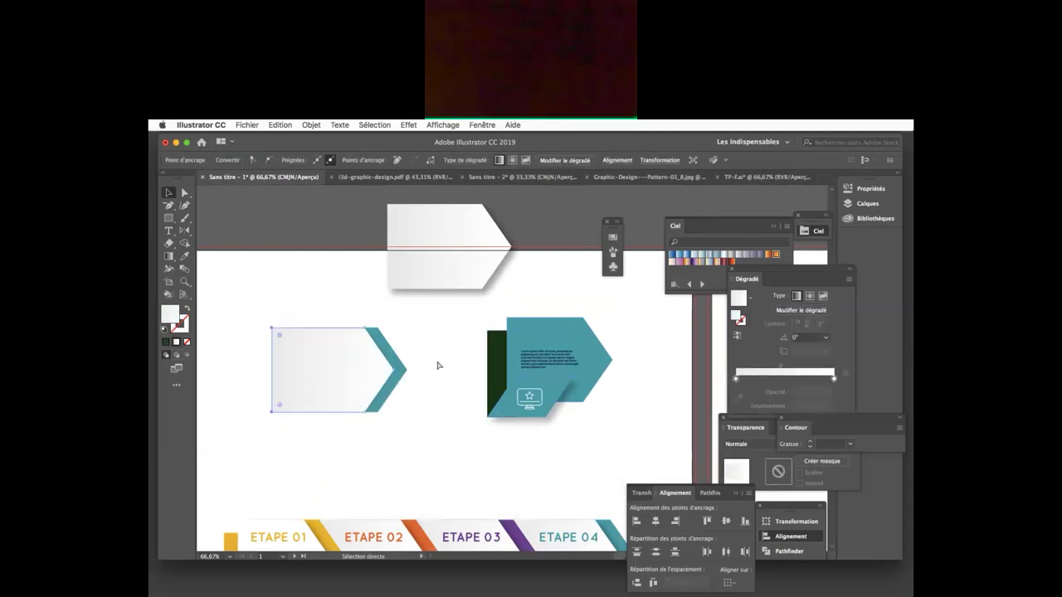
key("Right")
key("Right")
key("Right")
key("Right")
key("Right")
key("Right")
key("Right")
key("Right")
key("Right")
key("Right")
key("Right")
key("Right")
key("Right")
key("Right")
key("Right")
key("Right")
key("Right")
key("Right")
key("Right")
key("Right")
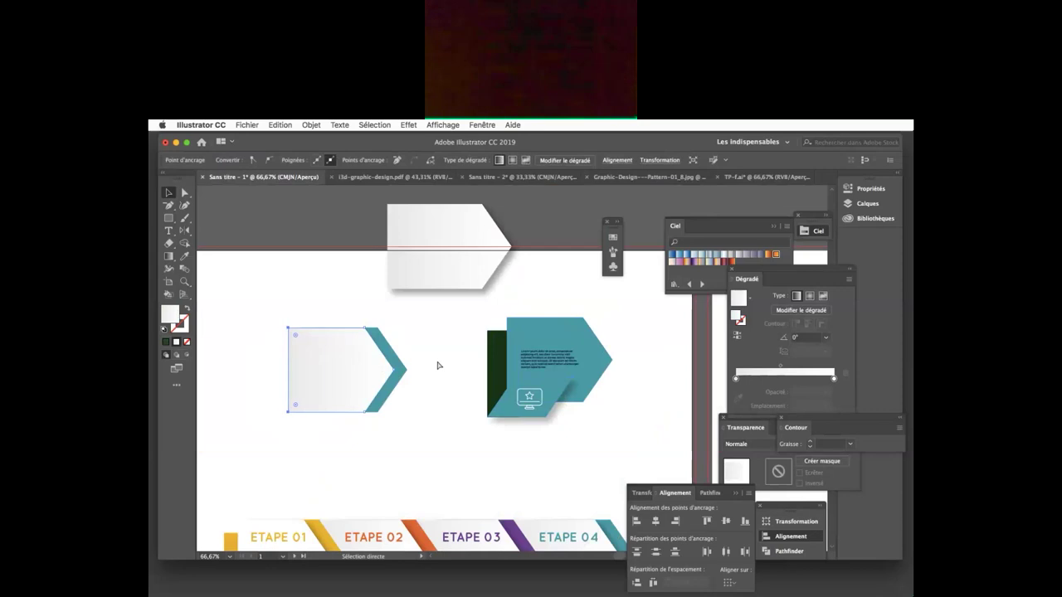
key("Right")
key("Right")
key("Right")
key("Right")
key("Right")
key("Right")
scroll(436, 360, "left", 5)
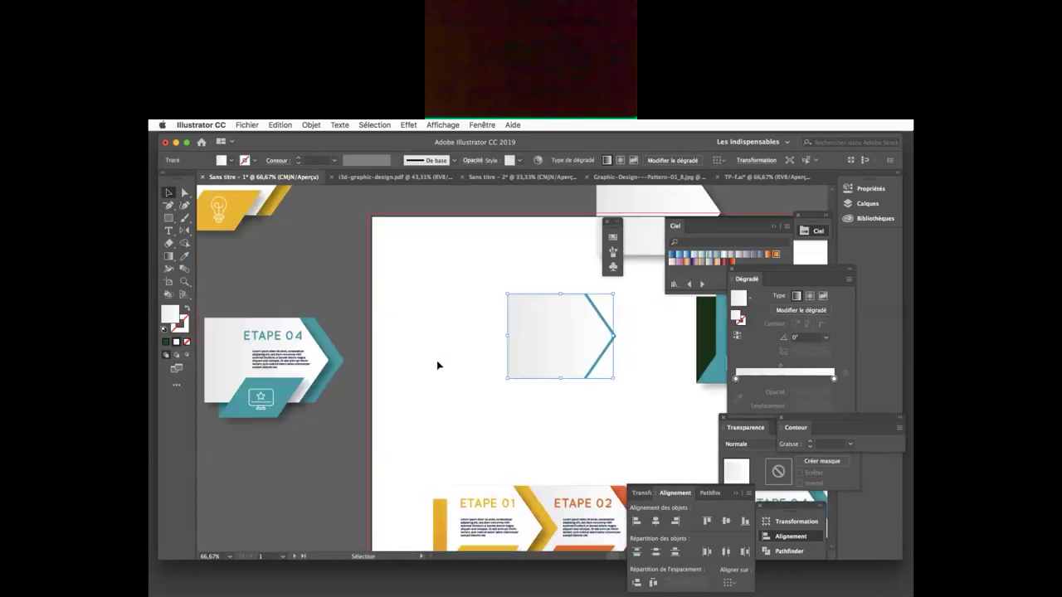
Step: Select all the practice arrow pieces in the upper part of the artboard and delete them
key("v")
left_click_drag(387, 206, 711, 443)
key("Delete")
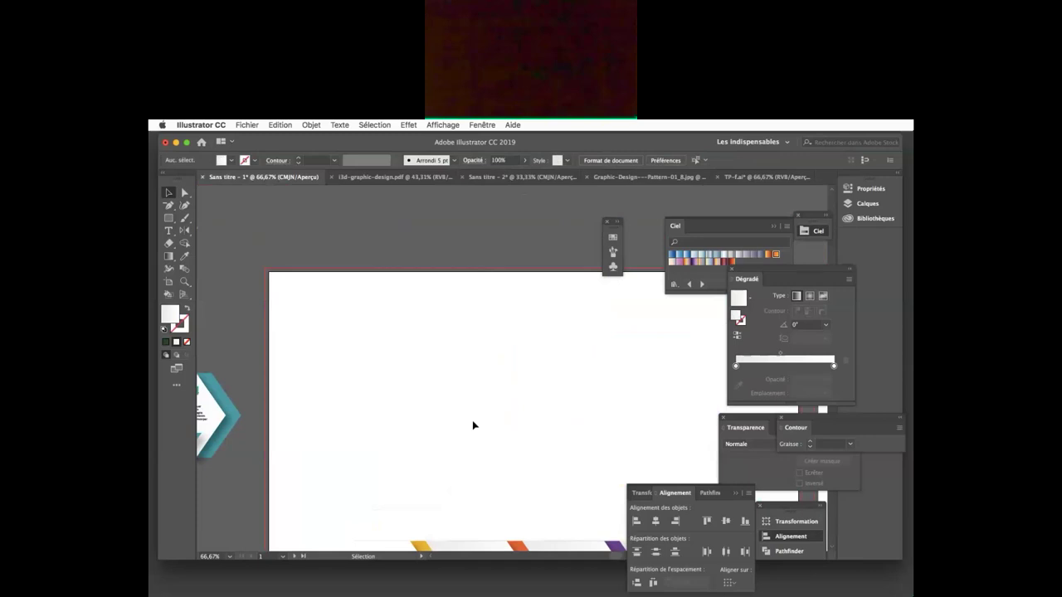
Step: Move the complete ETAPE 04 card from the pasteboard onto the right half of the artboard and deselect it
left_click(238, 432)
scroll(281, 425, "left", 5)
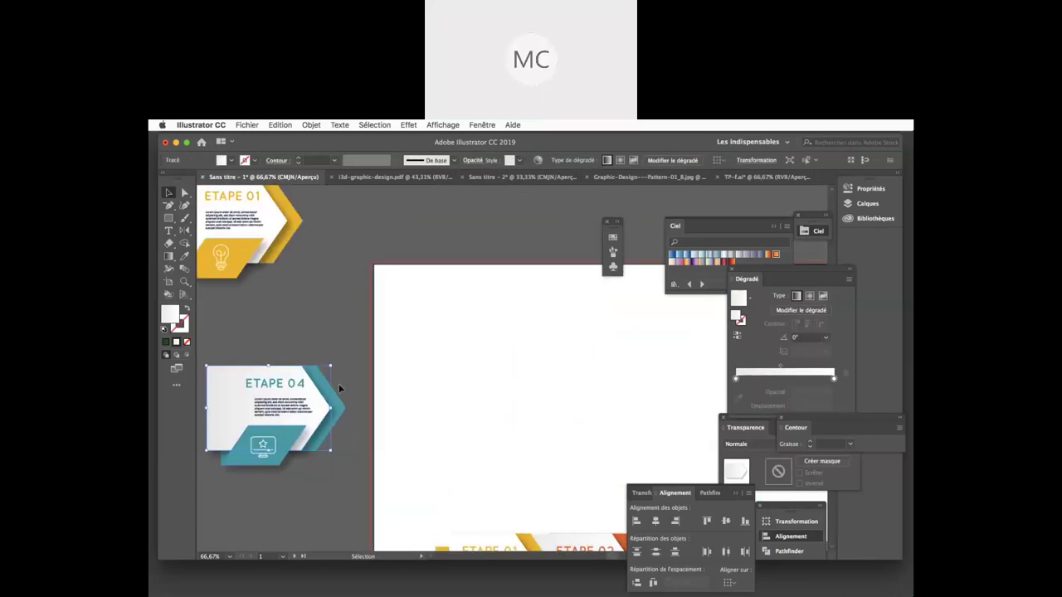
left_click(360, 360)
left_click_drag(242, 465, 576, 392)
scroll(576, 392, "right", 5)
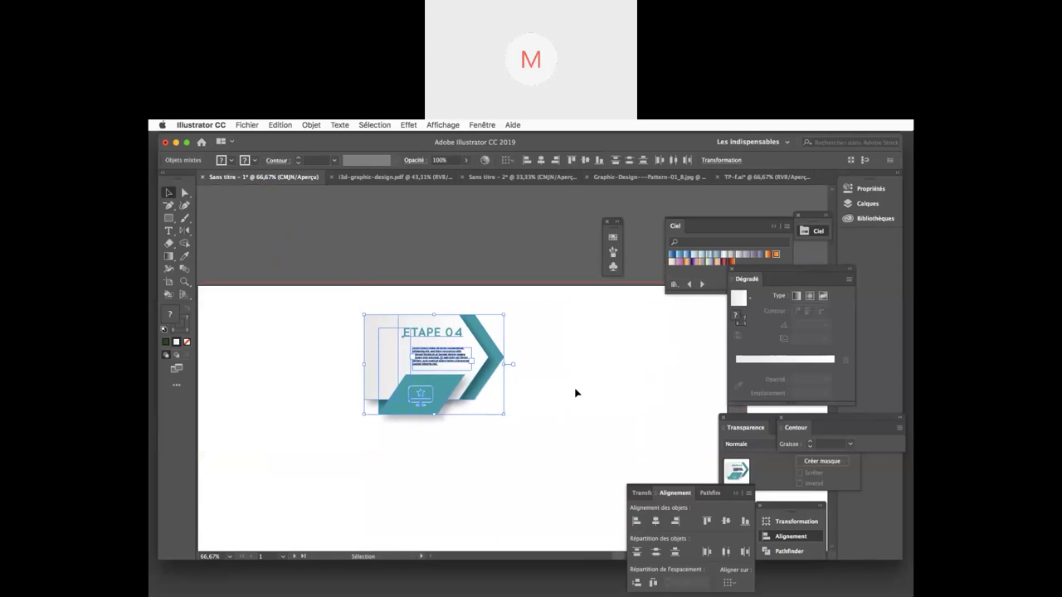
left_click_drag(447, 375, 644, 410)
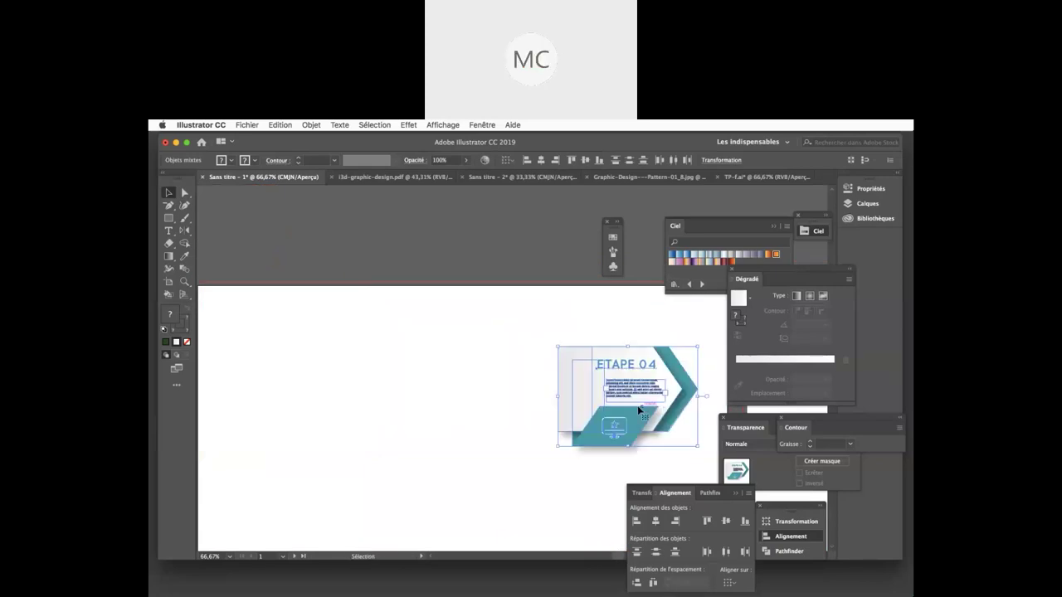
scroll(471, 382, "right", 2)
left_click(470, 382)
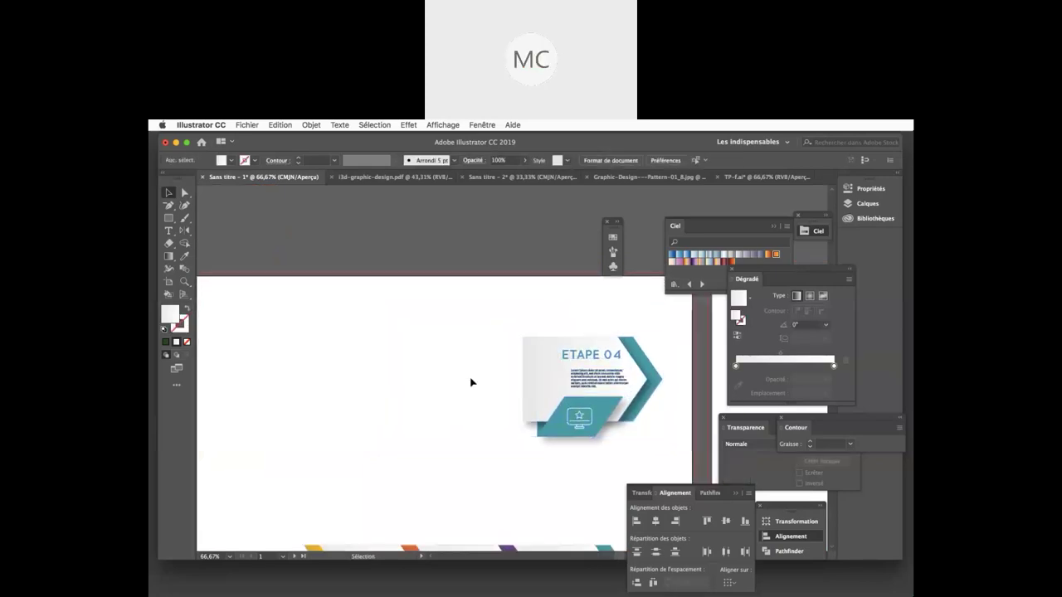
scroll(470, 383, "right", 1)
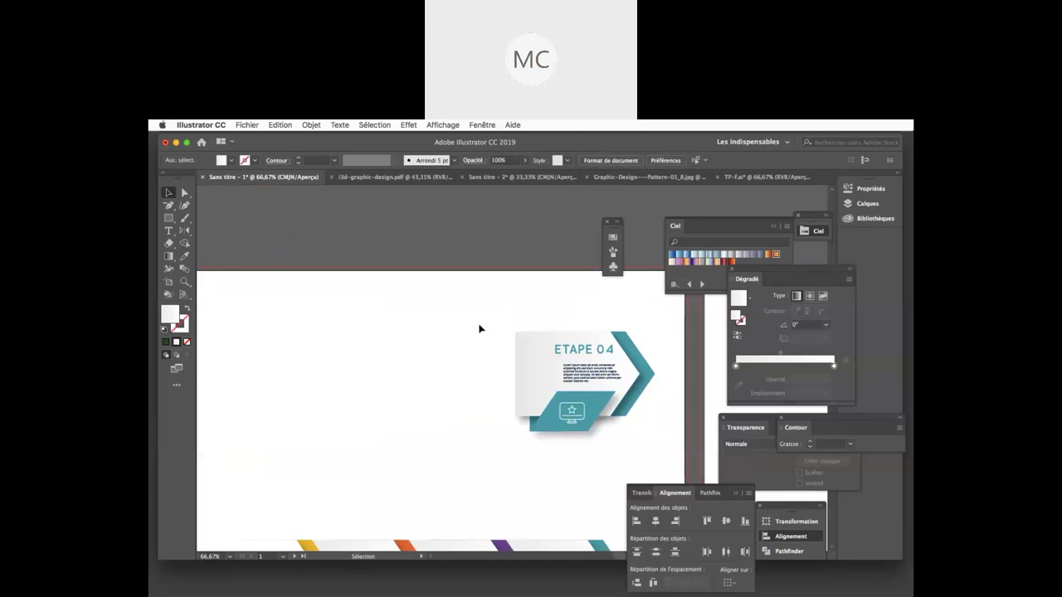
Step: Duplicate the whole ETAPE 04 card up and to the left, against the artboard's top edge, and deselect the copy
left_click_drag(479, 326, 654, 433)
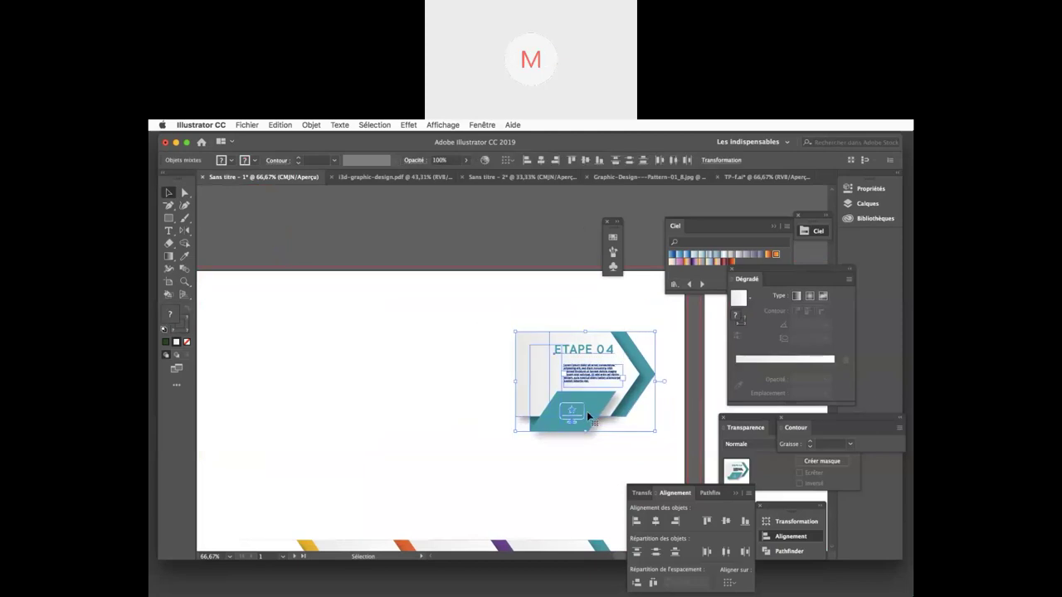
left_click_drag(583, 416, 429, 356)
scroll(391, 356, "left", 5)
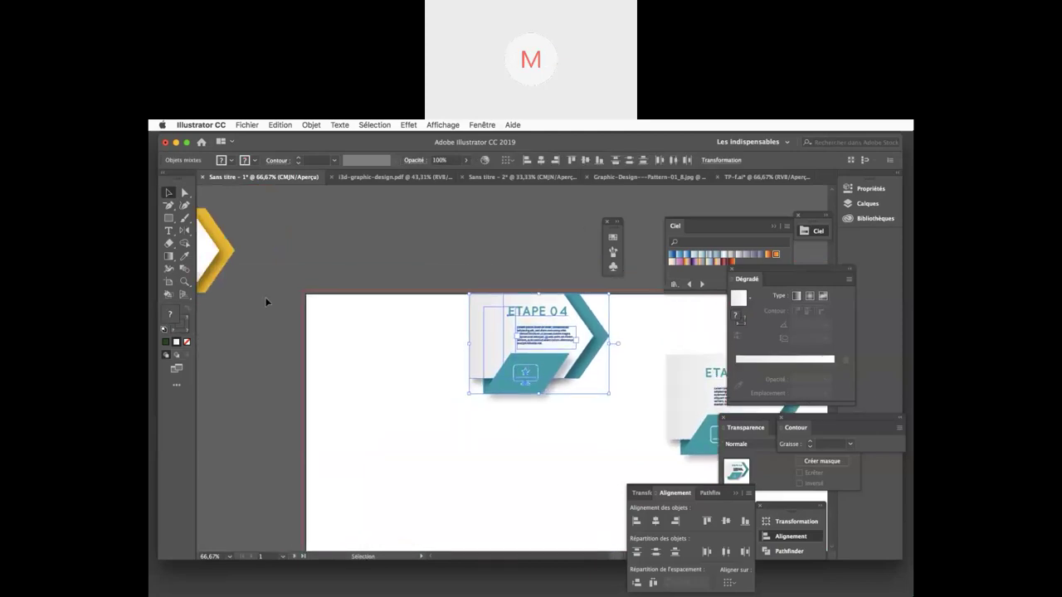
scroll(267, 302, "left", 2)
left_click(404, 249)
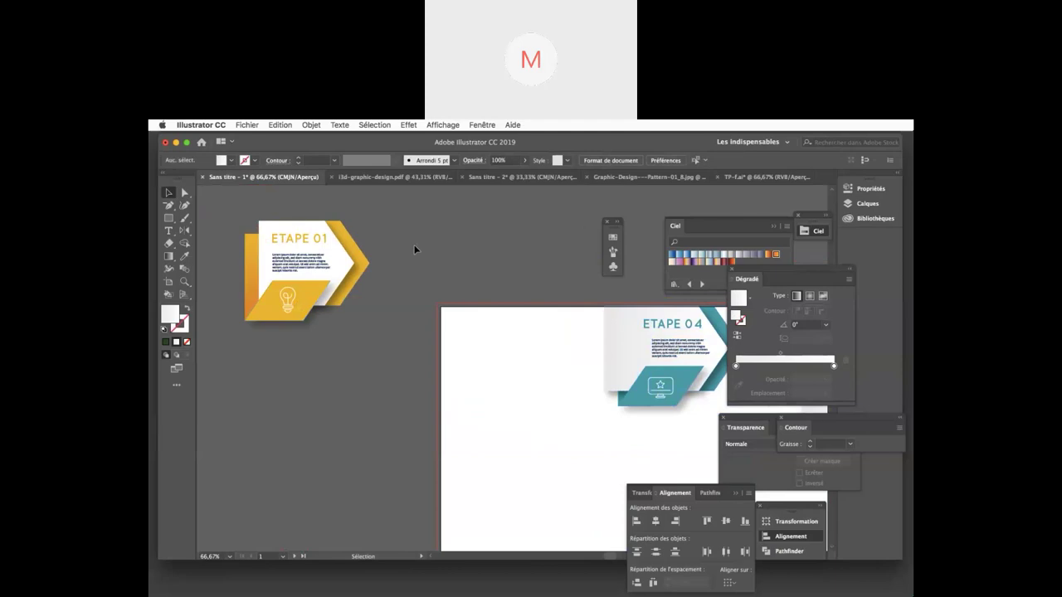
left_click(324, 257)
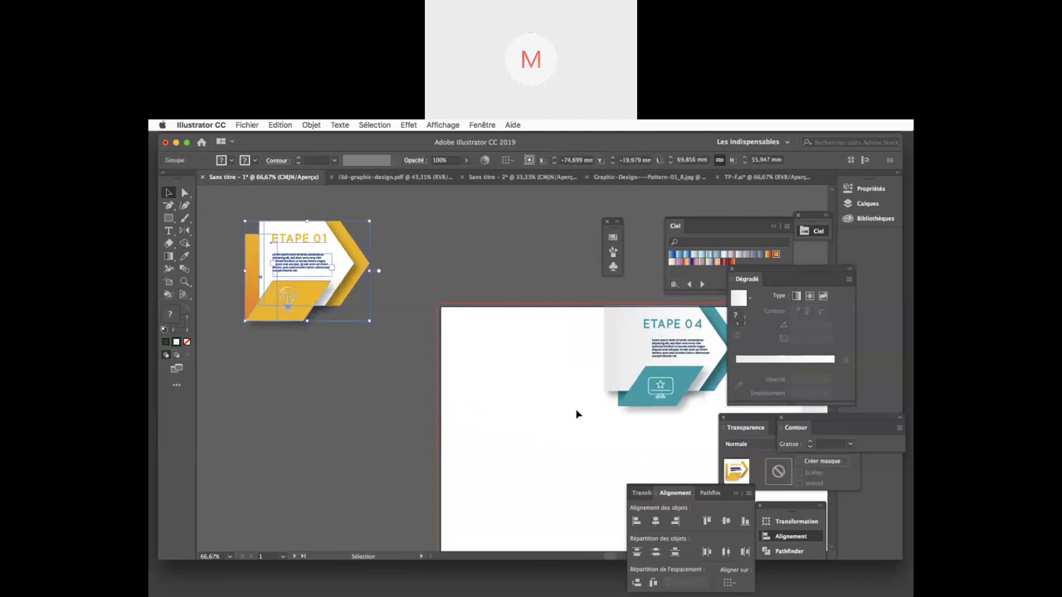
left_click_drag(648, 416, 614, 407)
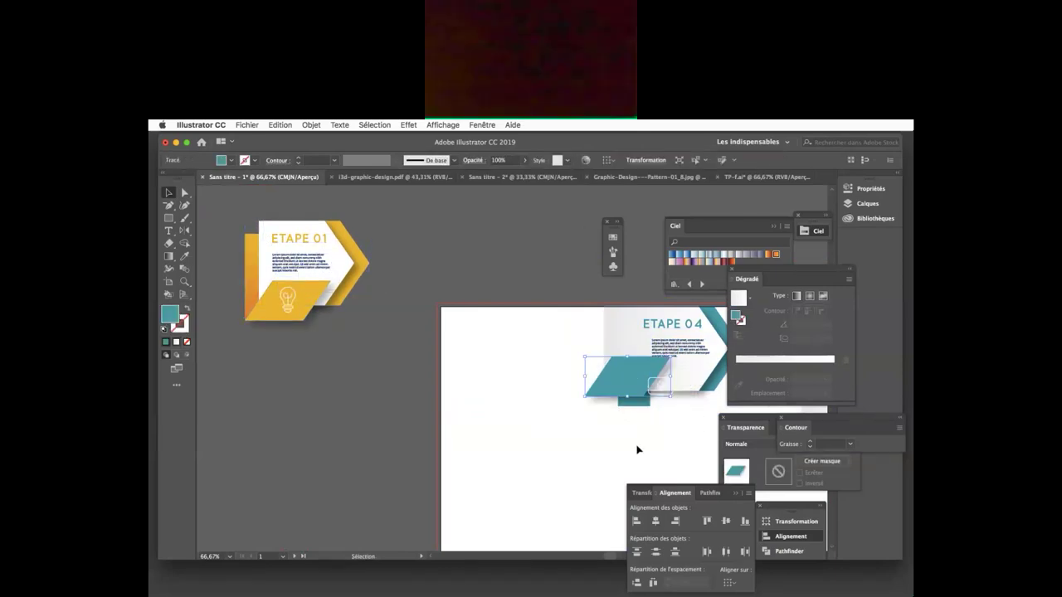
key("super+z")
left_click(631, 442)
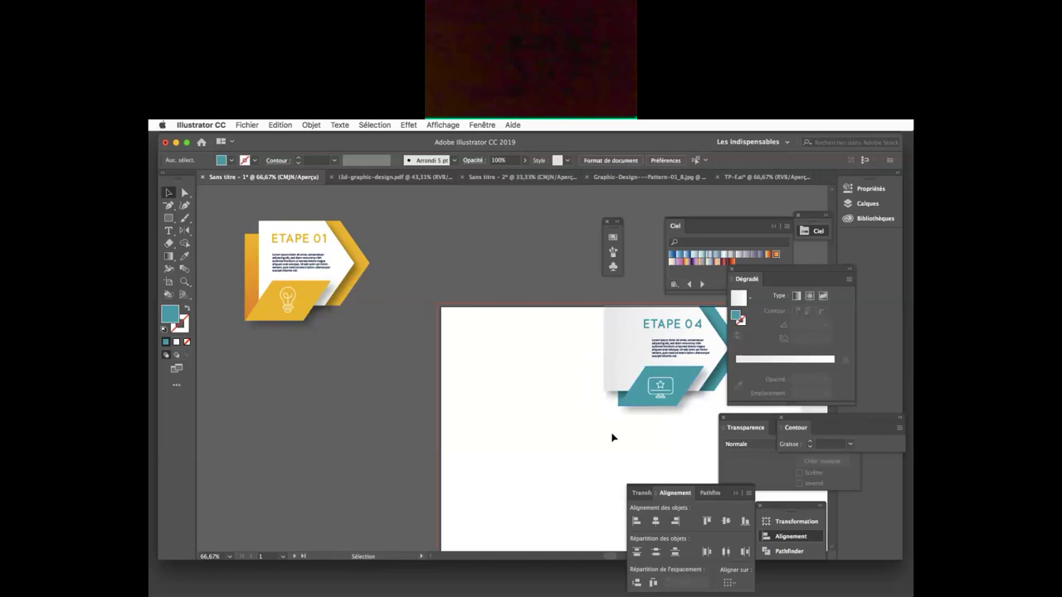
Step: Select the copied ETAPE 04 card's parallelogram and rear vertical strip and nudge them left until the strip protrudes beyond the white-grey arrow
left_click_drag(637, 425, 639, 397)
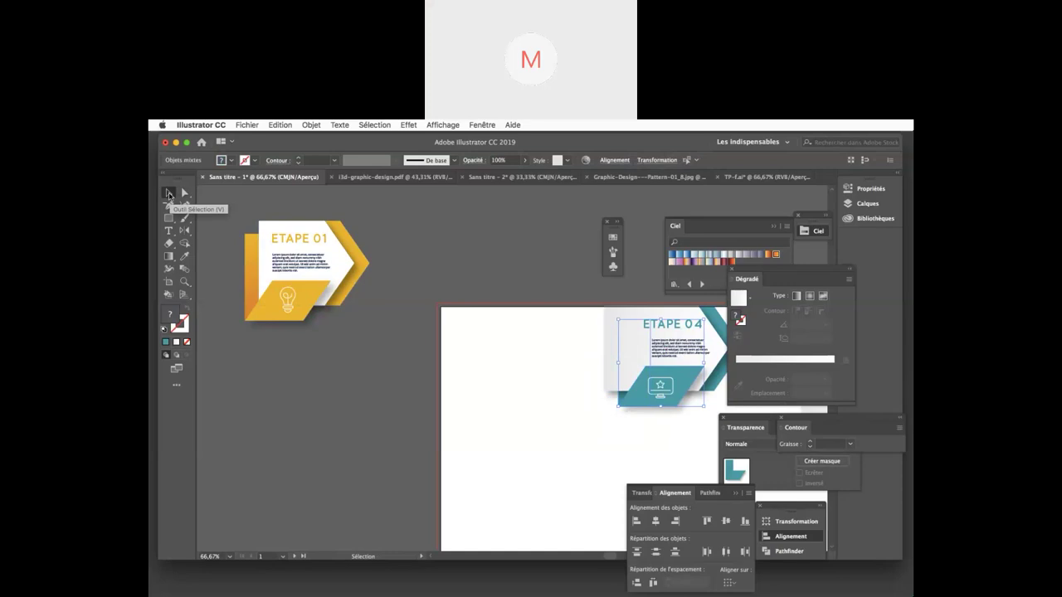
scroll(227, 345, "right", 5)
scroll(227, 344, "down", 2)
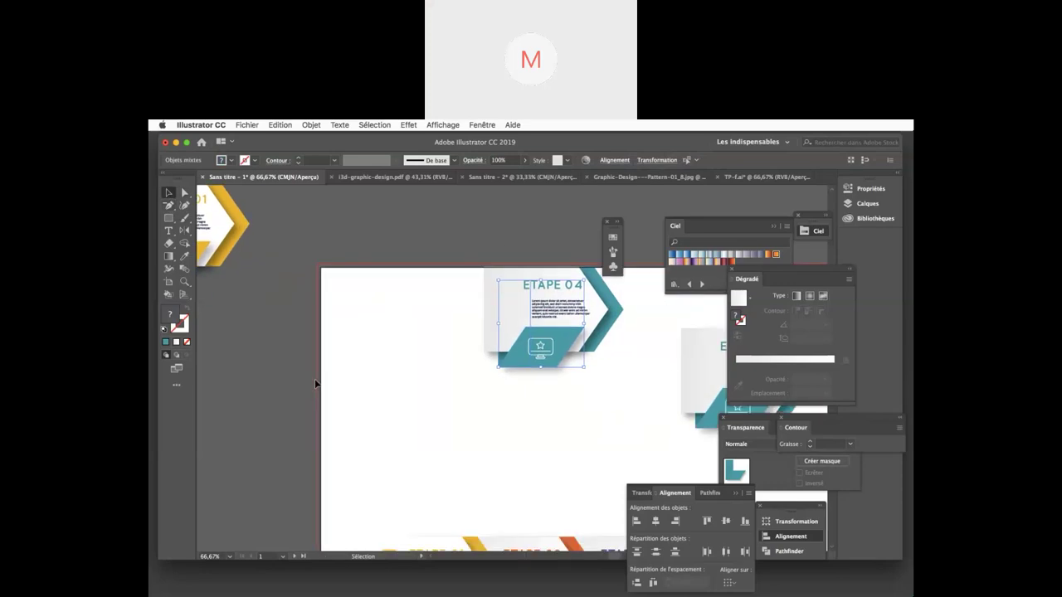
key("Left")
key("Left")
key("Left")
key("Left")
key("Left")
key("Left")
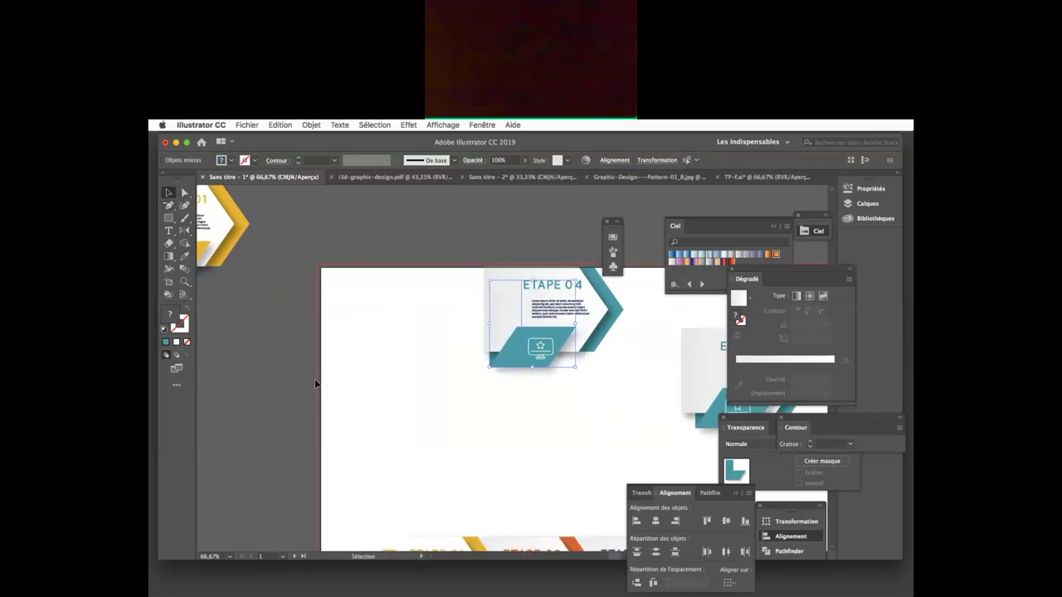
key("Left")
key("Left")
key("Left")
key("Left")
key("Left")
key("Left")
key("Left")
key("Left")
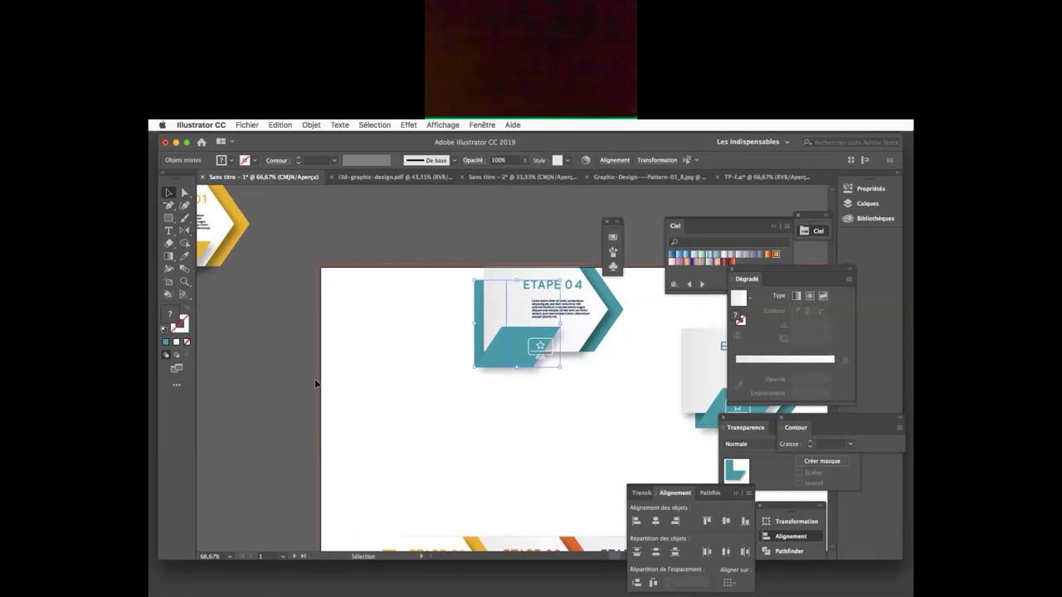
key("Left")
key("Left")
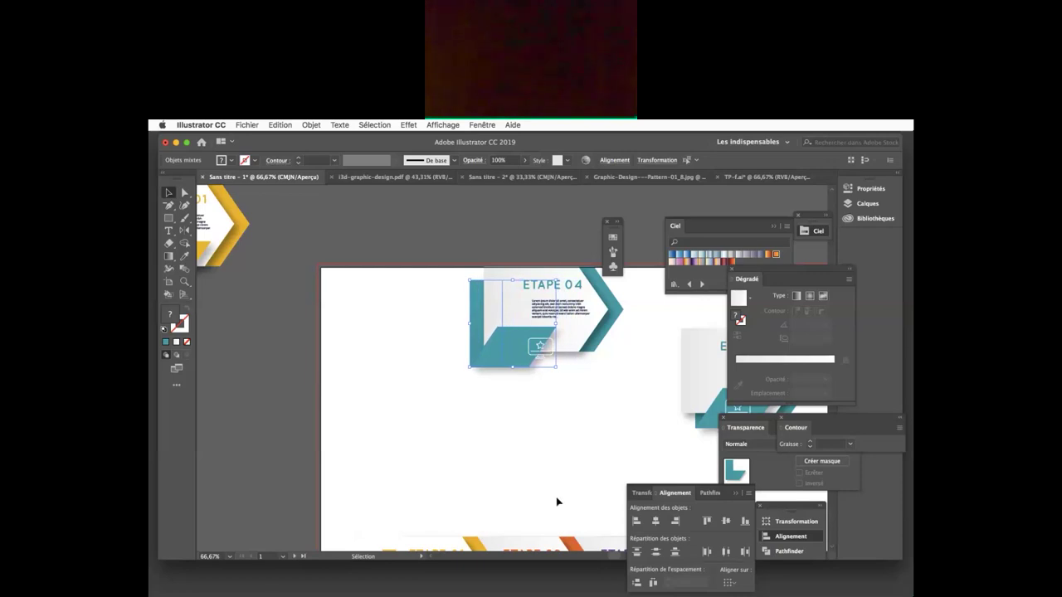
Step: Nudge the copied ETAPE 04 card's parallelogram and rear strip slightly further left to match the ETAPE 01 overhang
scroll(477, 449, "left", 5)
scroll(477, 449, "up", 1)
scroll(477, 449, "right", 4)
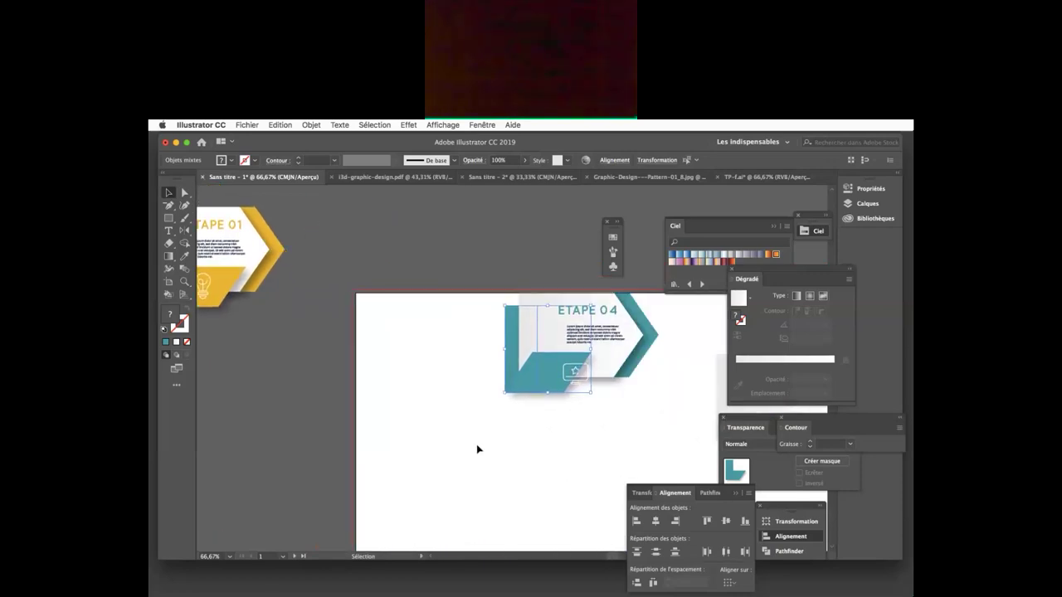
scroll(477, 449, "left", 4)
scroll(478, 449, "up", 1)
scroll(477, 449, "right", 1)
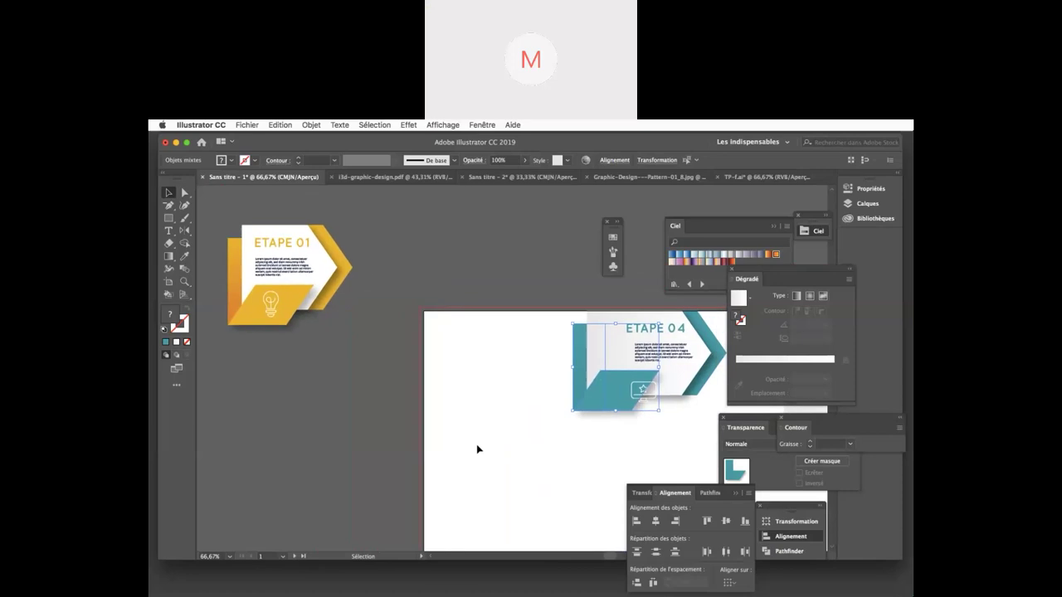
key("Left")
key("Left")
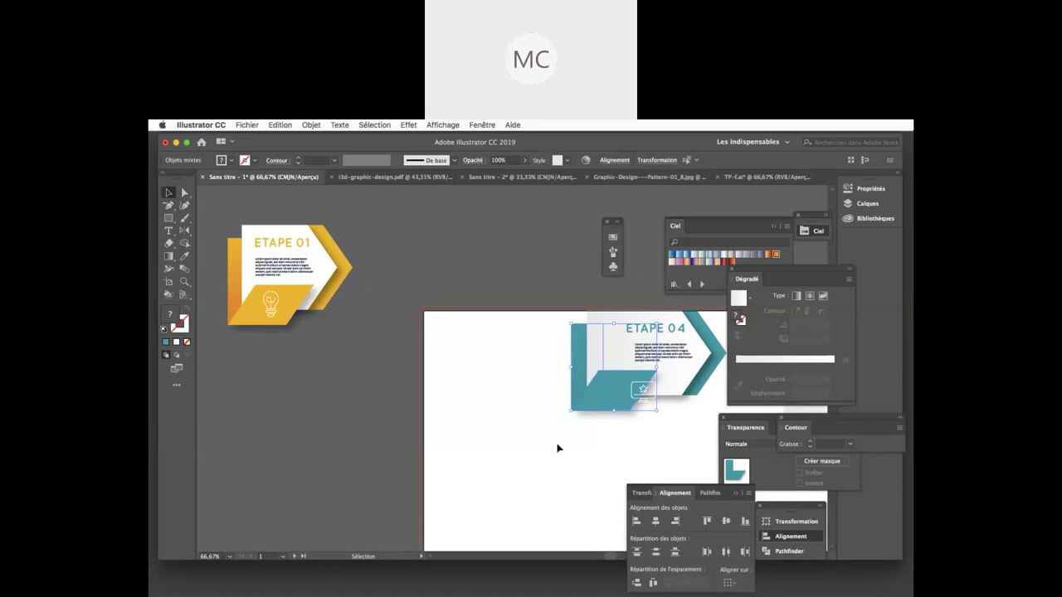
Step: Select the copied card's monitor-and-star icon and nudge it left until it is centred on the parallelogram
left_click(629, 391)
left_click(643, 395)
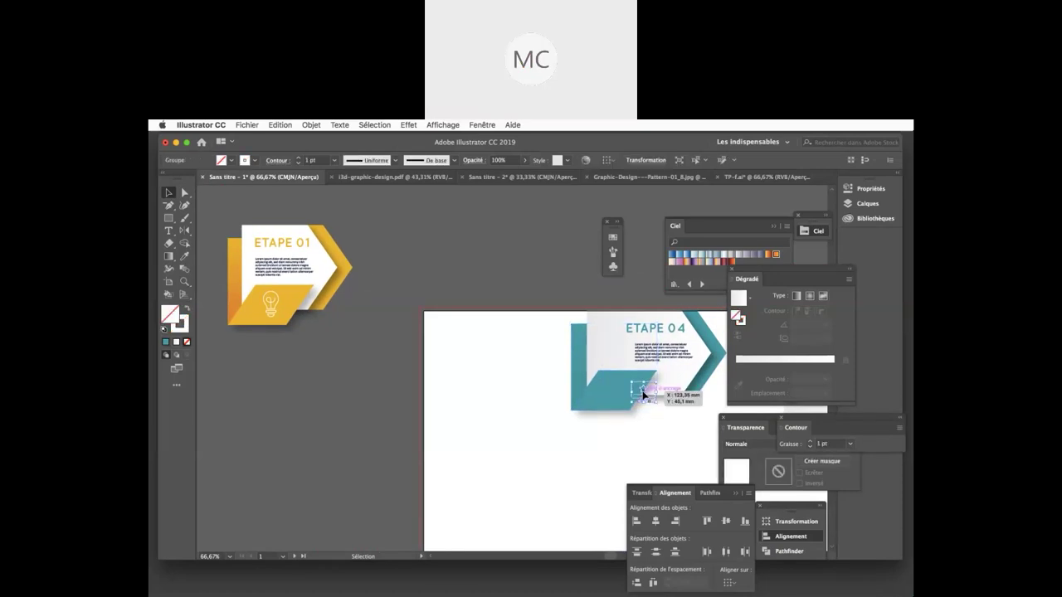
key("Left")
key("Left")
key("Left")
key("Left")
key("Left")
key("Left")
key("Left")
key("Left")
key("Left")
key("Left")
key("Left")
key("Left")
key("Left")
key("Left")
key("Left")
key("Left")
key("Left")
key("Left")
key("Left")
key("Left")
key("Left")
key("Left")
key("Left")
key("Left")
key("Left")
key("Left")
key("Left")
key("Left")
key("Left")
key("Left")
key("Left")
key("Left")
key("Left")
key("Left")
key("Left")
key("Left")
key("Left")
key("Left")
key("Left")
key("Left")
key("Left")
key("Left")
key("Left")
key("i")
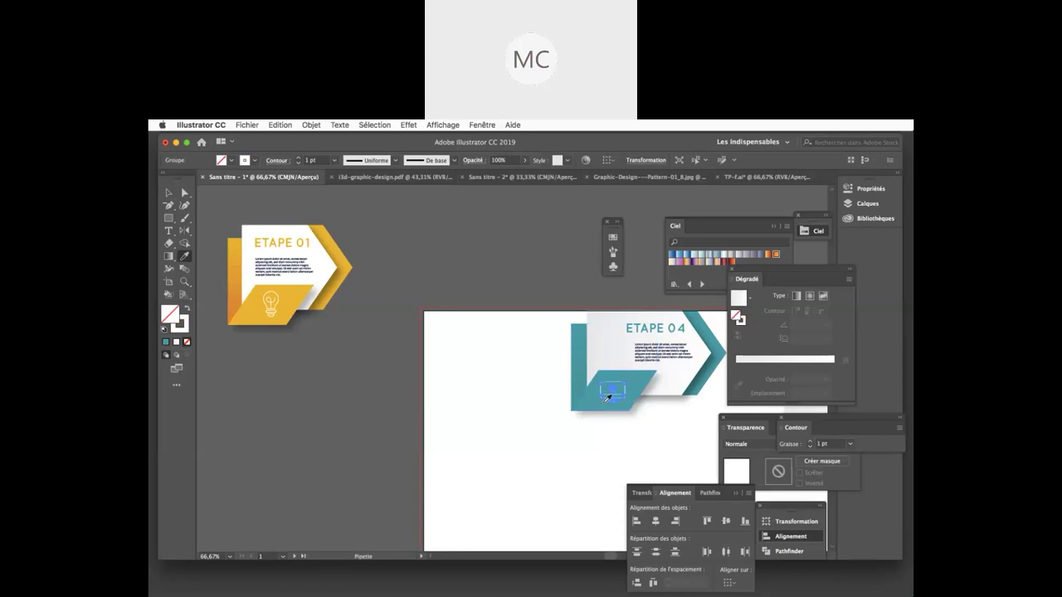
key("v")
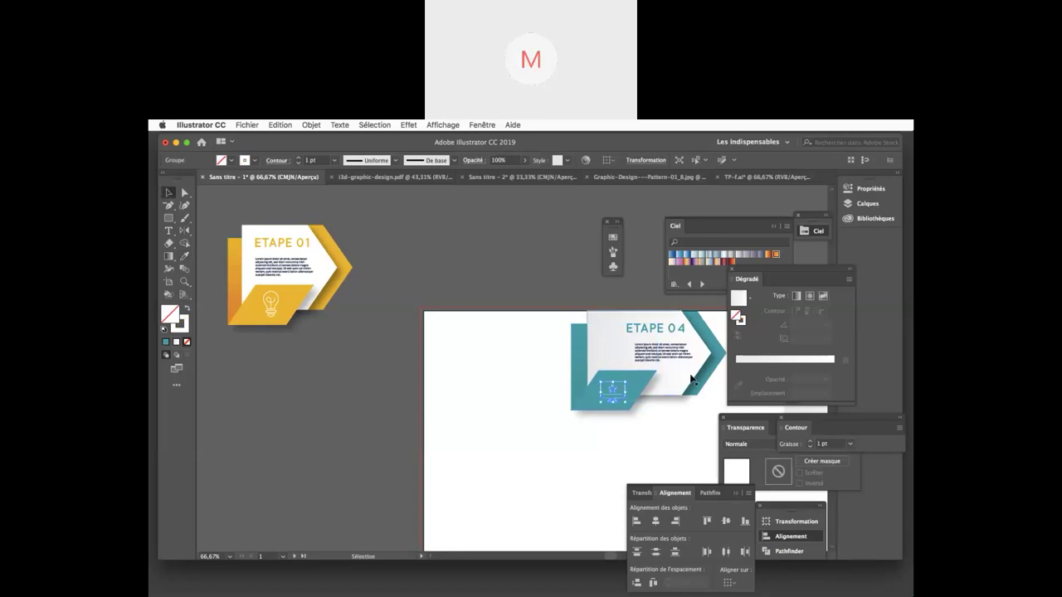
Step: Apply the fill of the ETAPE 01 card's white arrow to the copied card's light grey front arrow with the Eyedropper
left_click(707, 389)
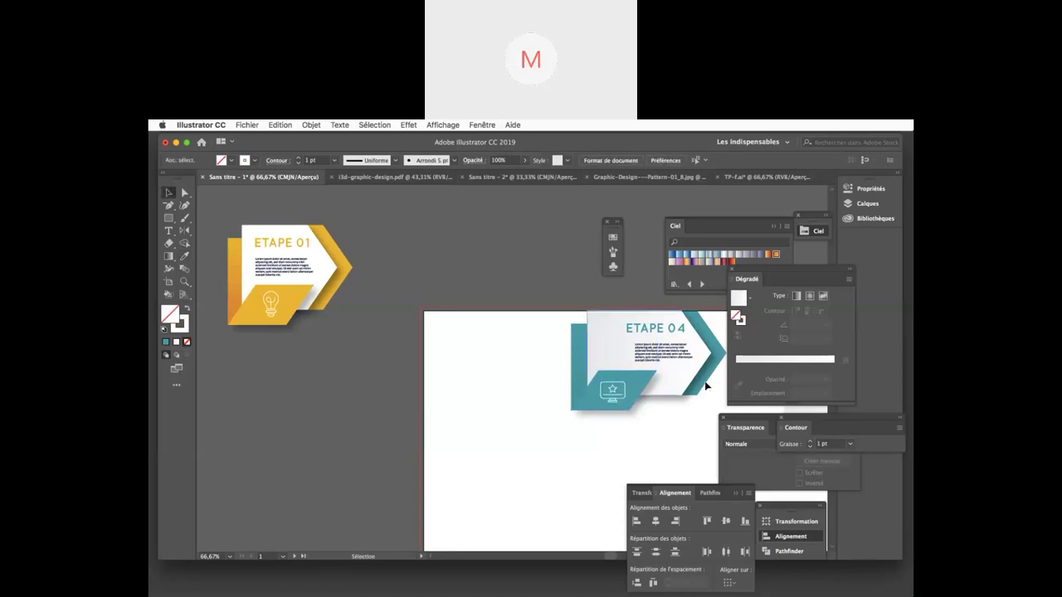
left_click(708, 386)
key("i")
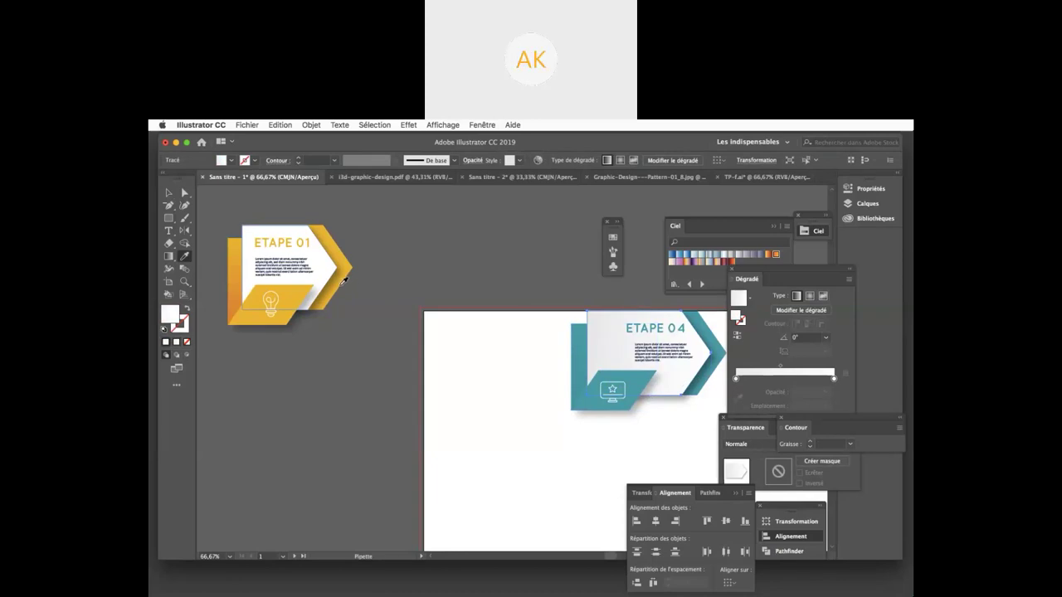
left_click(332, 282)
key("v")
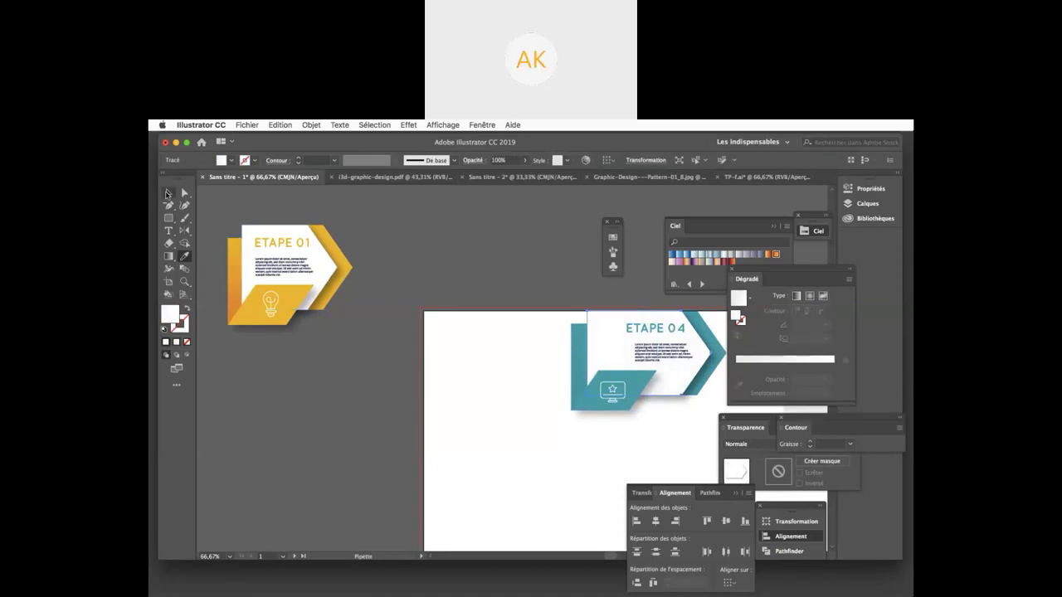
Step: Ungroup the ETAPE 01 card down to its individual shapes and select its yellow rear arrow
left_click(340, 269)
right_click(347, 274)
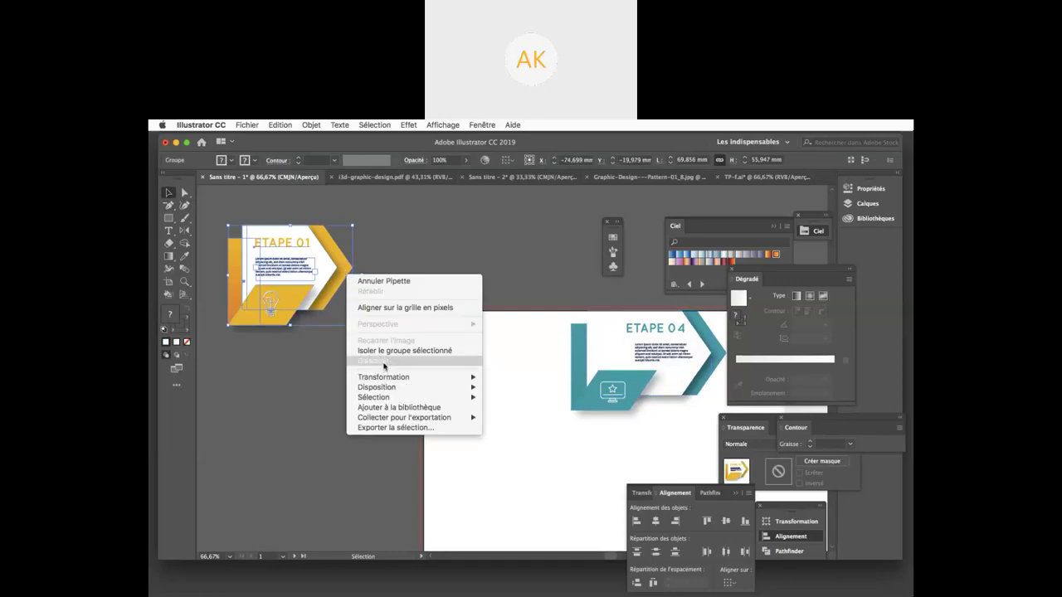
left_click(387, 360)
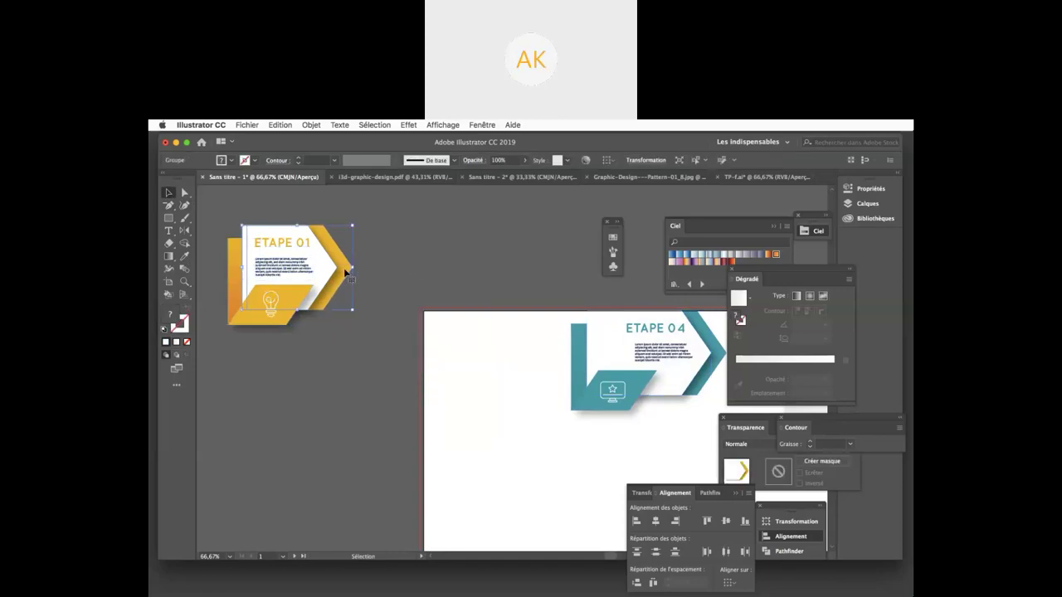
mouse_move(349, 272)
left_mouse_down()
mouse_move(471, 285)
mouse_move(352, 273)
left_mouse_up()
right_click(352, 274)
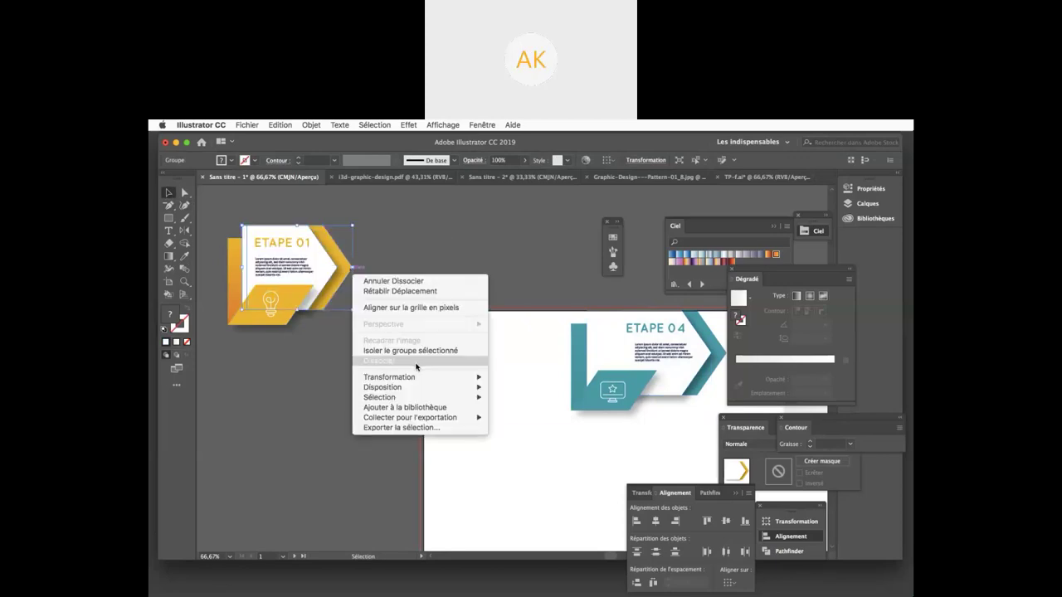
left_click(351, 233)
left_click(337, 268)
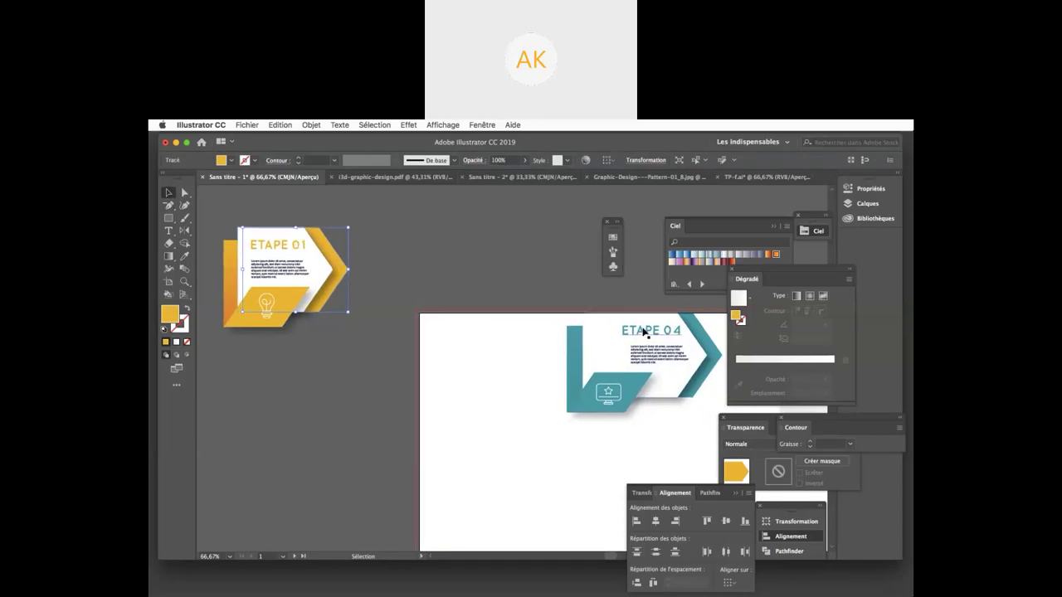
Step: Recolour the copied card's teal rear arrow with the yellow sampled from the ETAPE 01 rear arrow
scroll(655, 349, "right", 2)
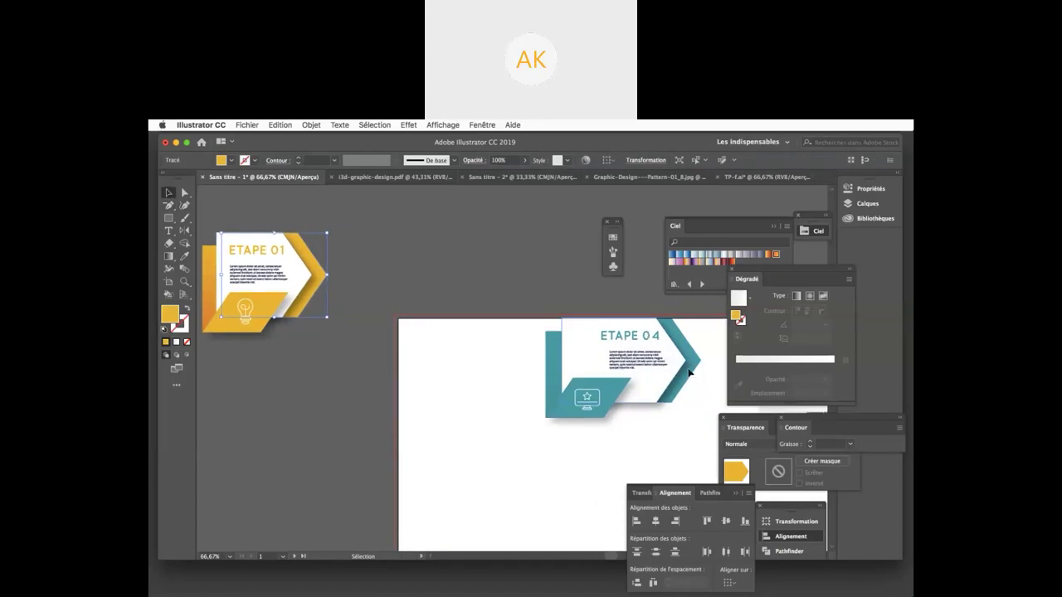
left_click(688, 373)
left_click(524, 303)
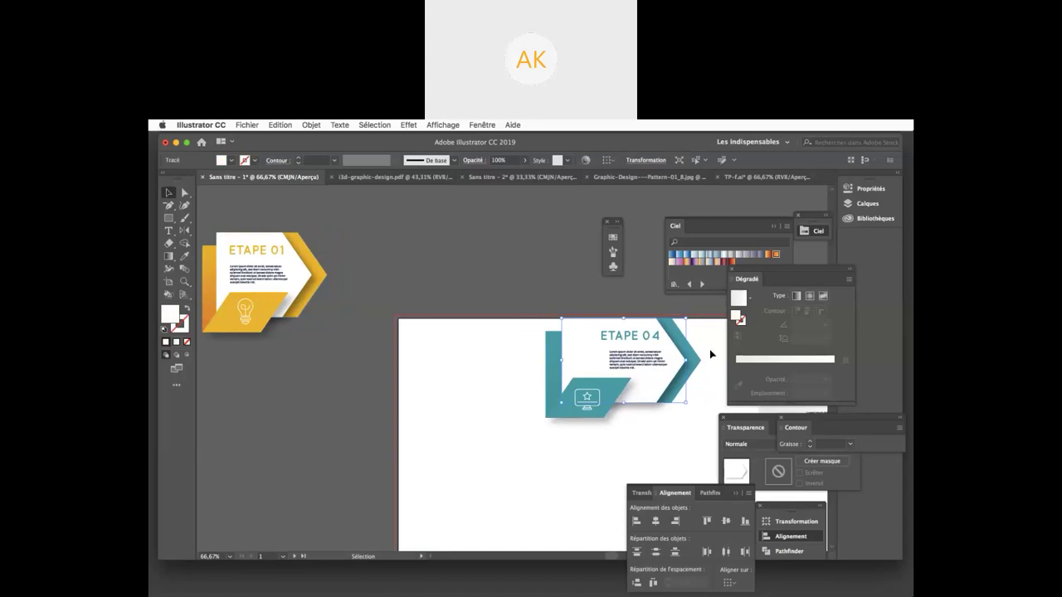
left_click(693, 369)
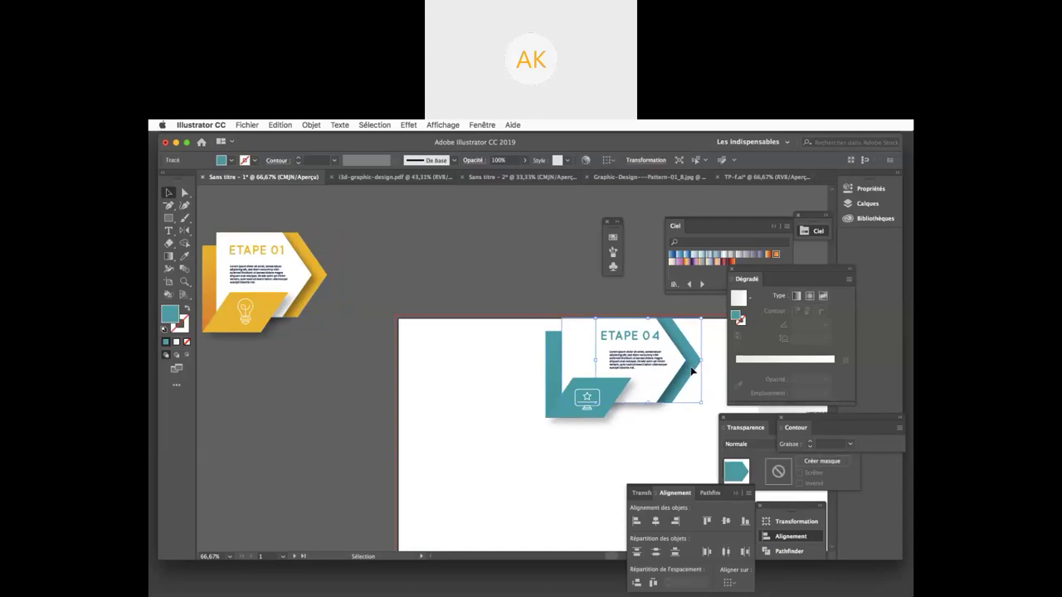
key("i")
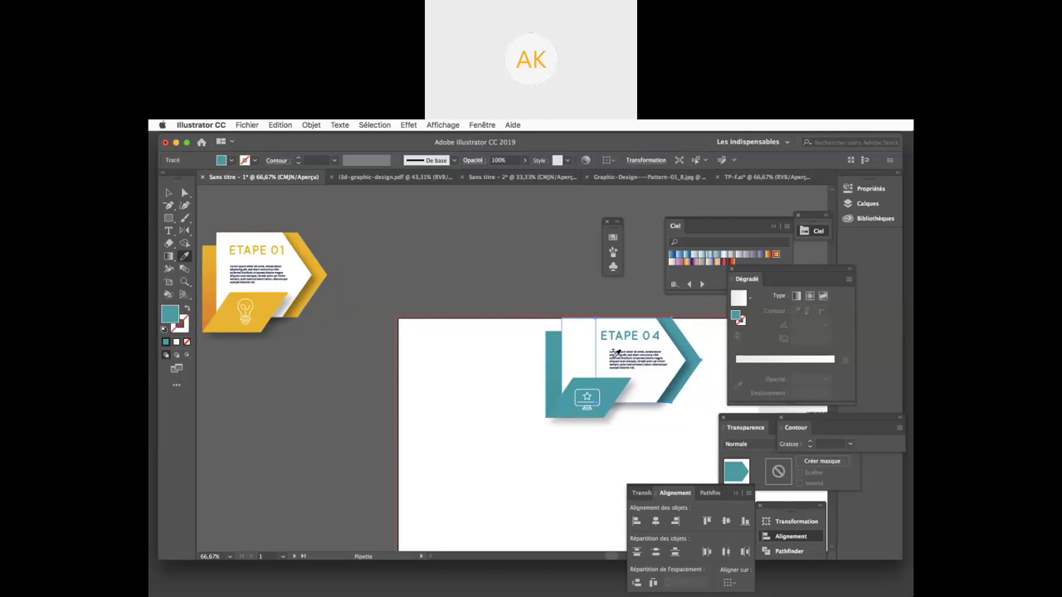
left_click(328, 270)
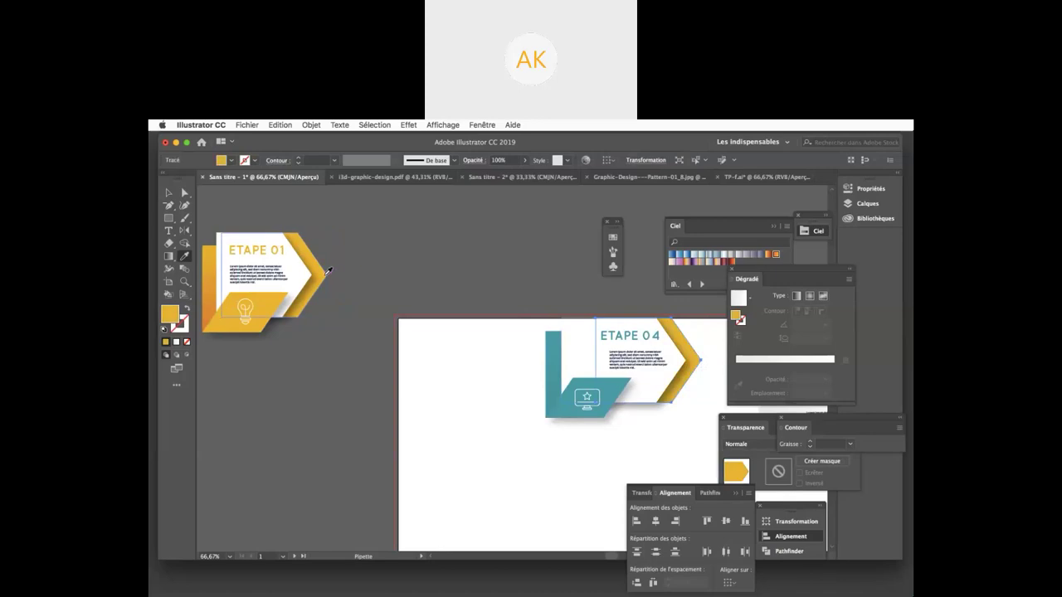
key("v")
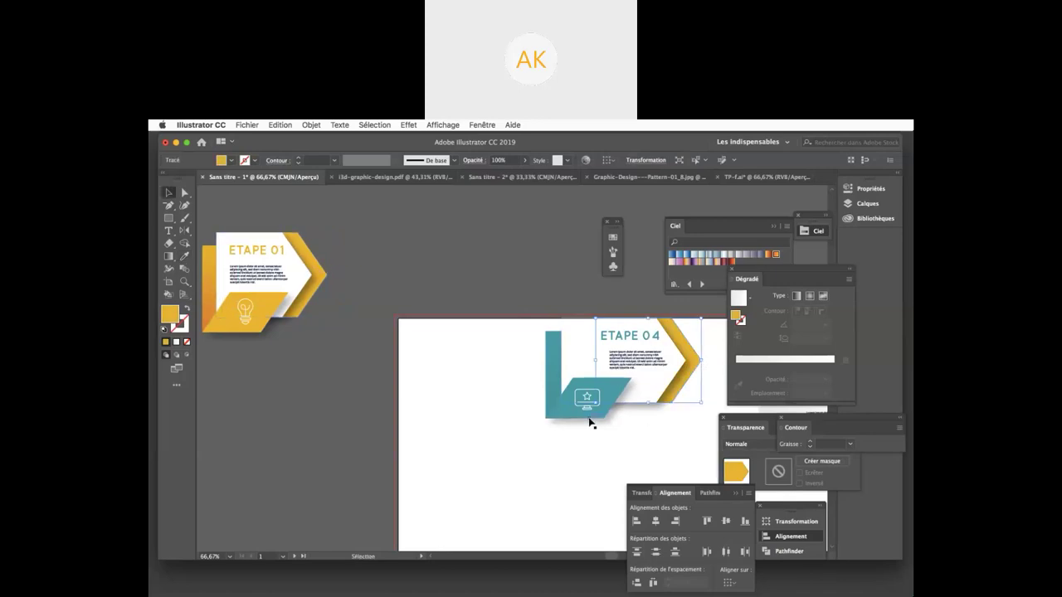
Step: Recolour the copied card's teal parallelogram with the yellow sampled from the ETAPE 01 parallelogram
left_click(557, 414)
key("i")
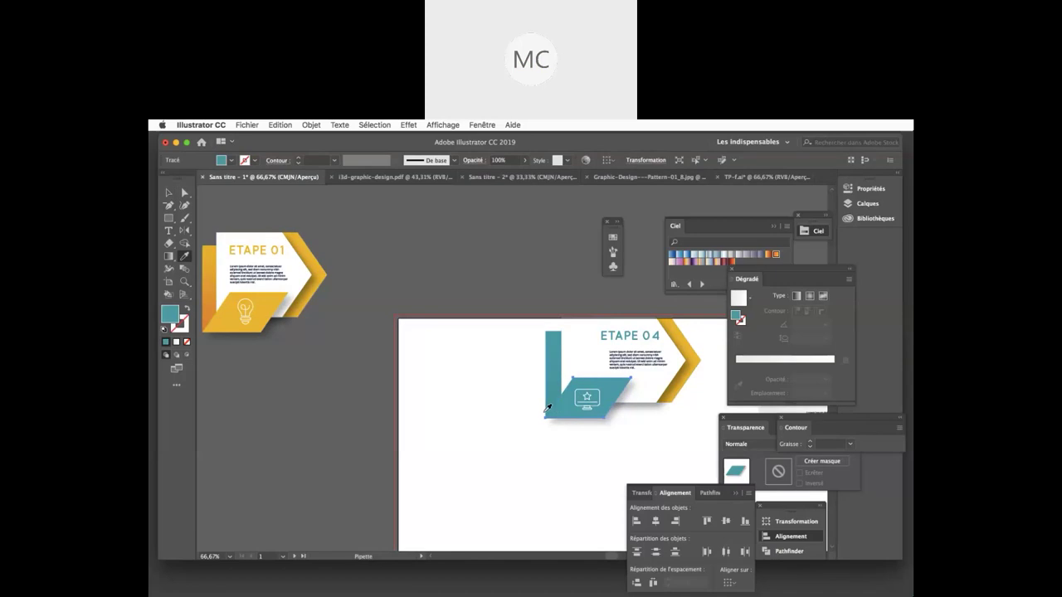
left_click(283, 296)
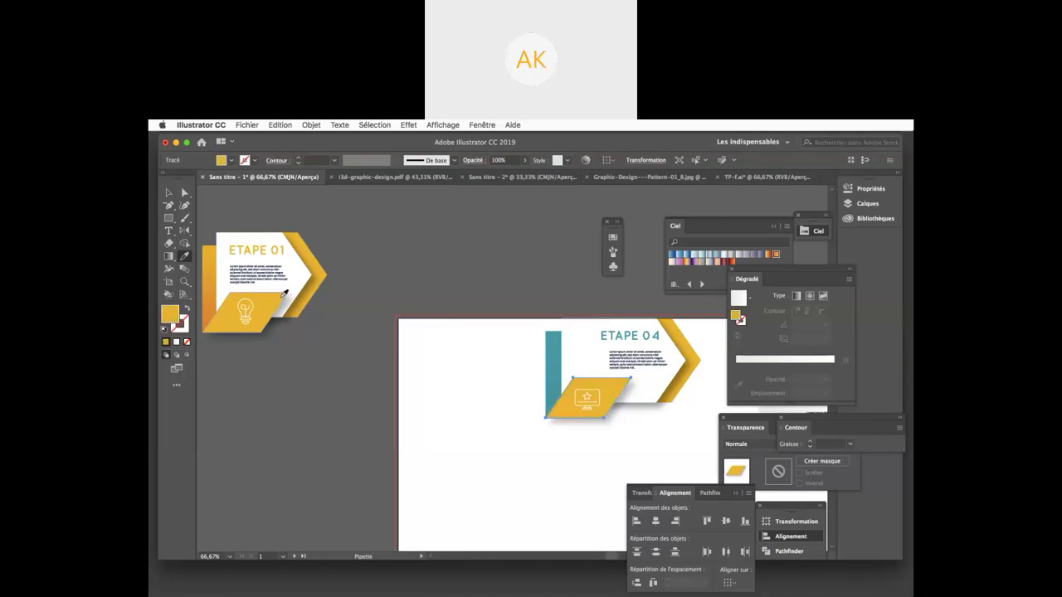
key("v")
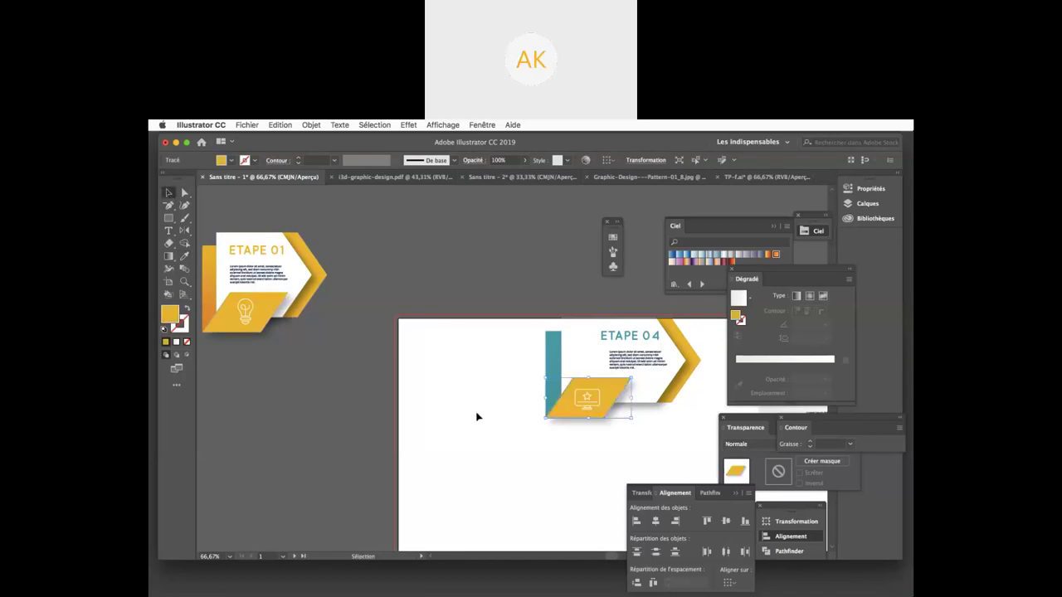
Step: Apply the parallelogram's yellow to the copied card's rear vertical strip and move the Dégradé panel clear of the artboard
left_click(553, 350)
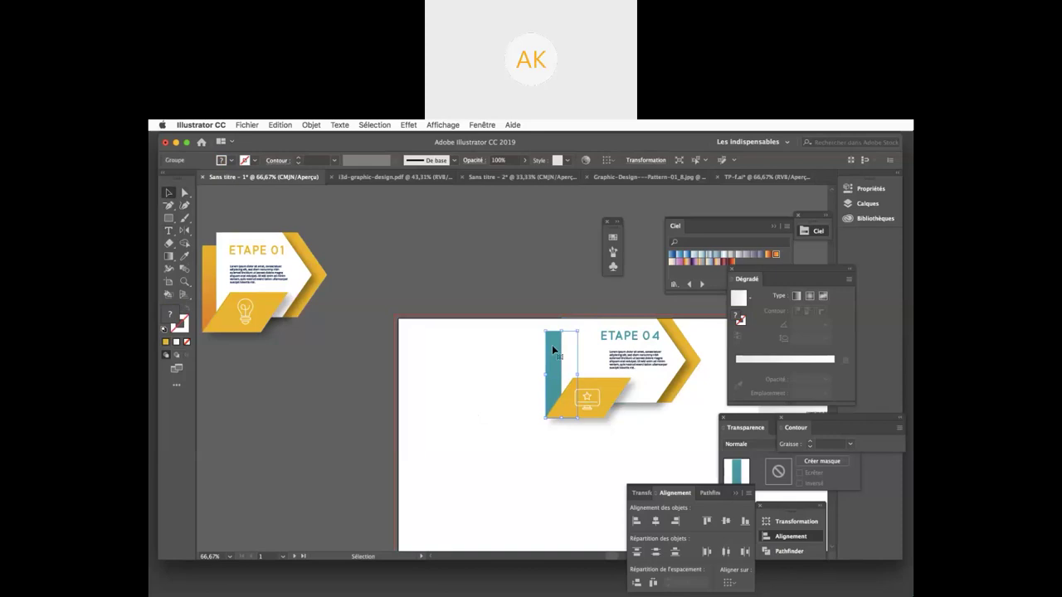
key("i")
left_click(624, 383)
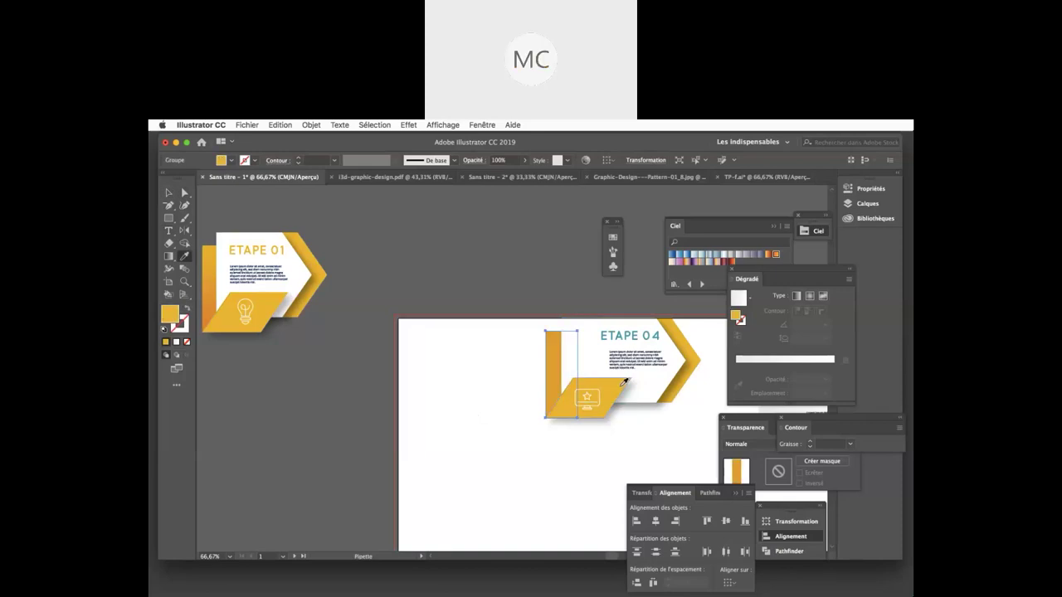
left_click(169, 192)
key("a")
key("v")
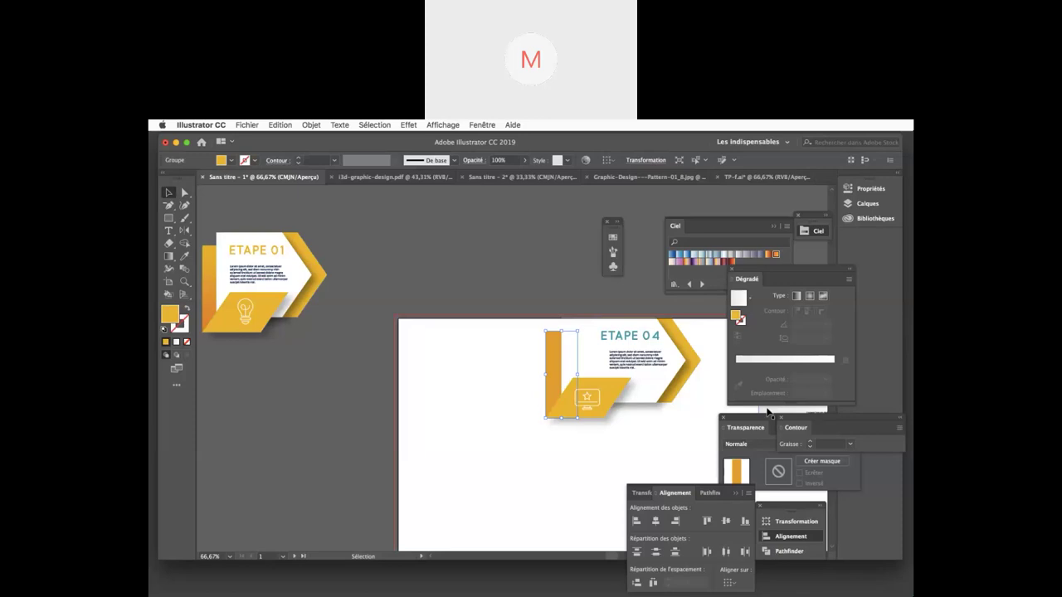
left_click_drag(778, 271, 862, 267)
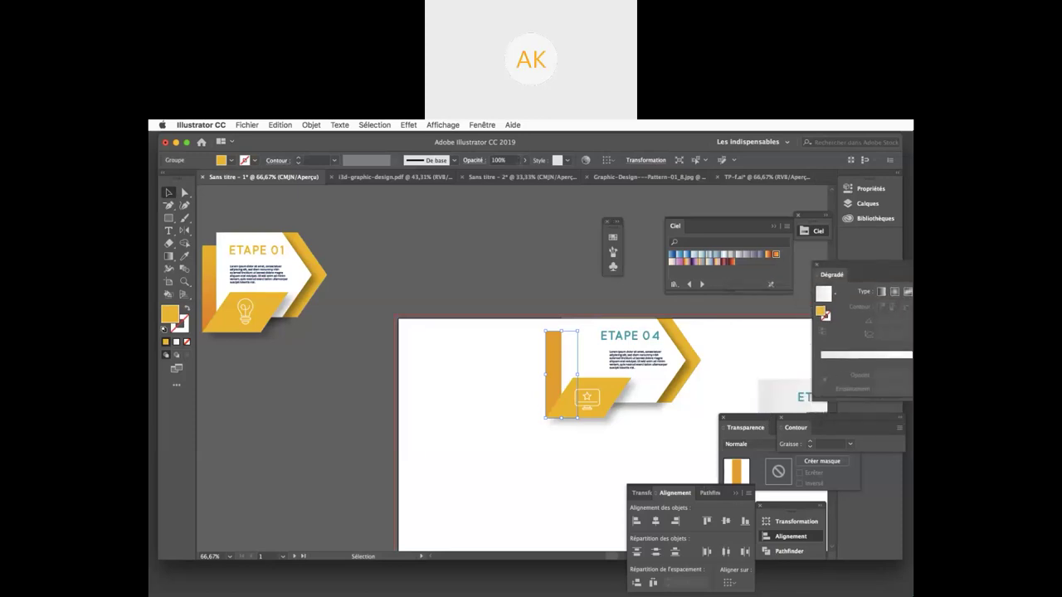